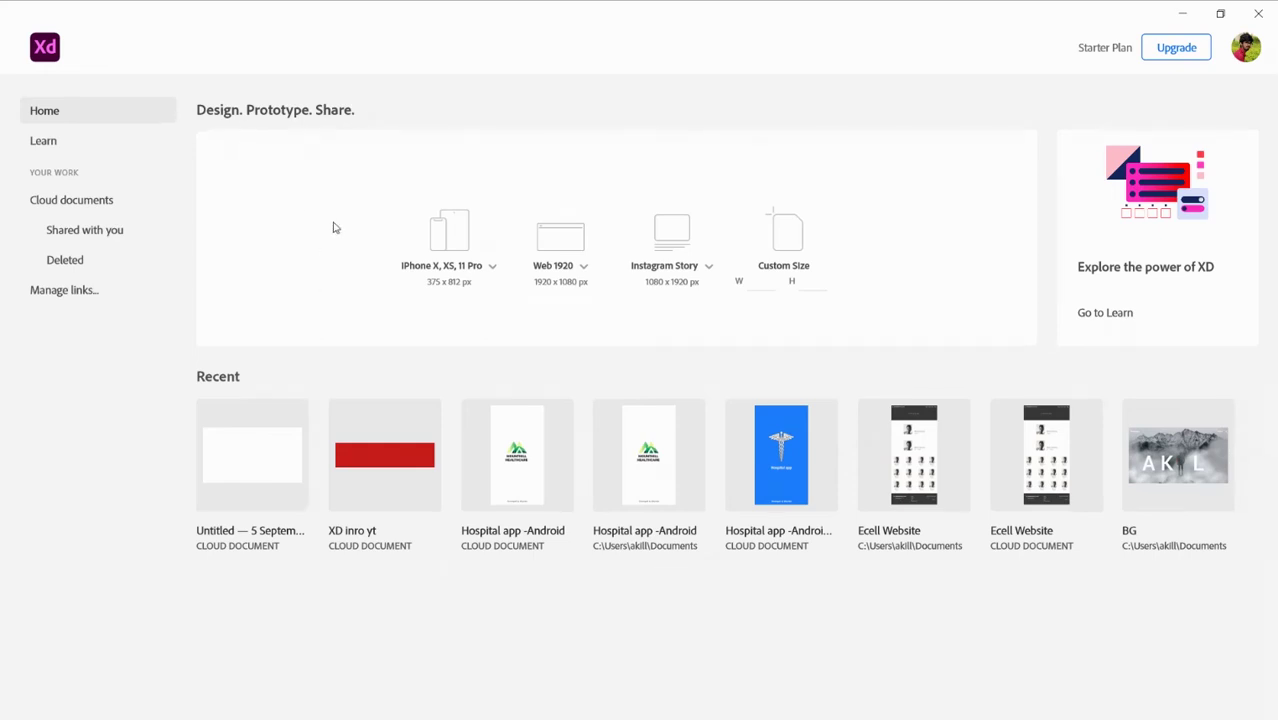
Browse the learning tutorials and return to the start page
left_click(83, 148)
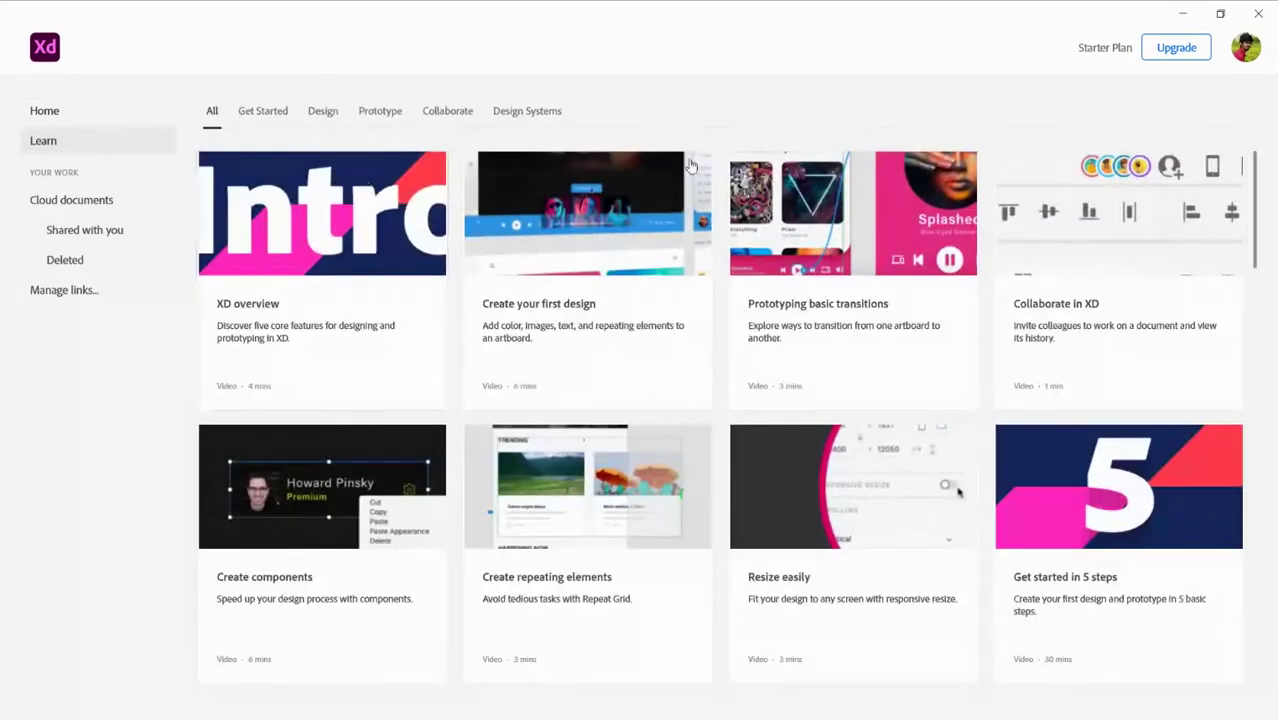
scroll(1125, 212, "down", 15)
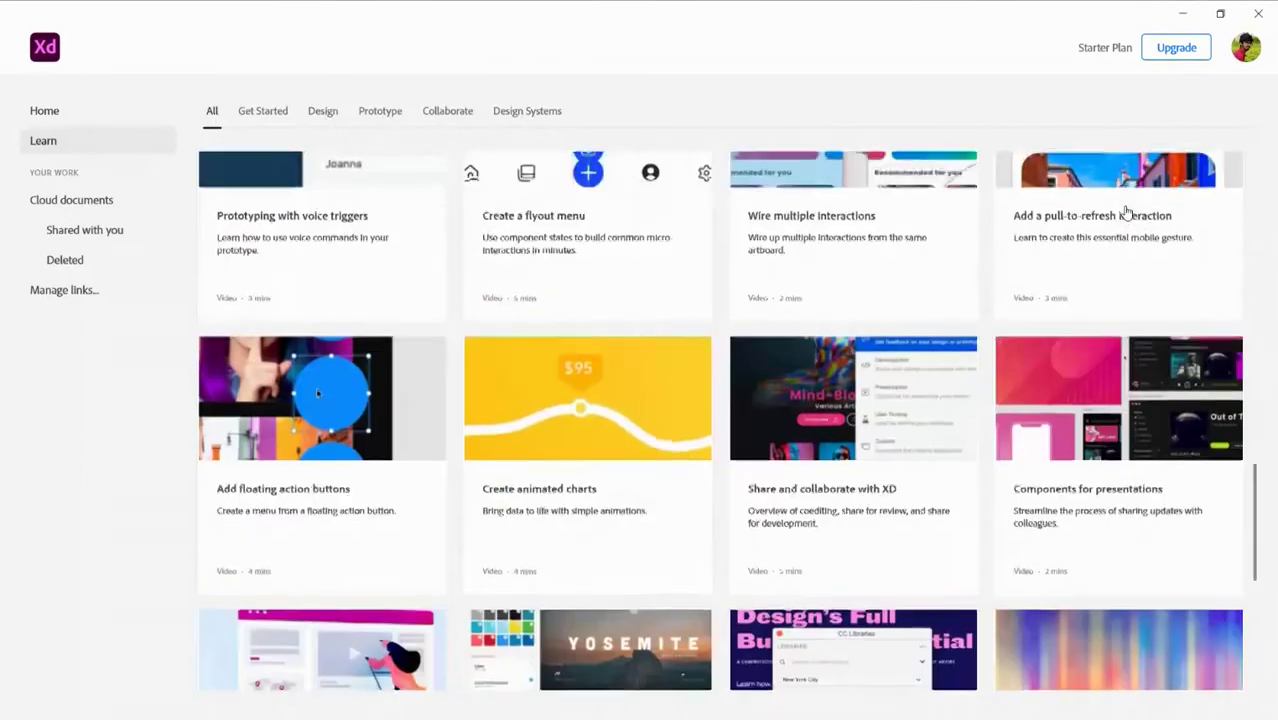
scroll(1122, 210, "down", 10)
scroll(1125, 212, "up", 12)
scroll(1127, 212, "up", 10)
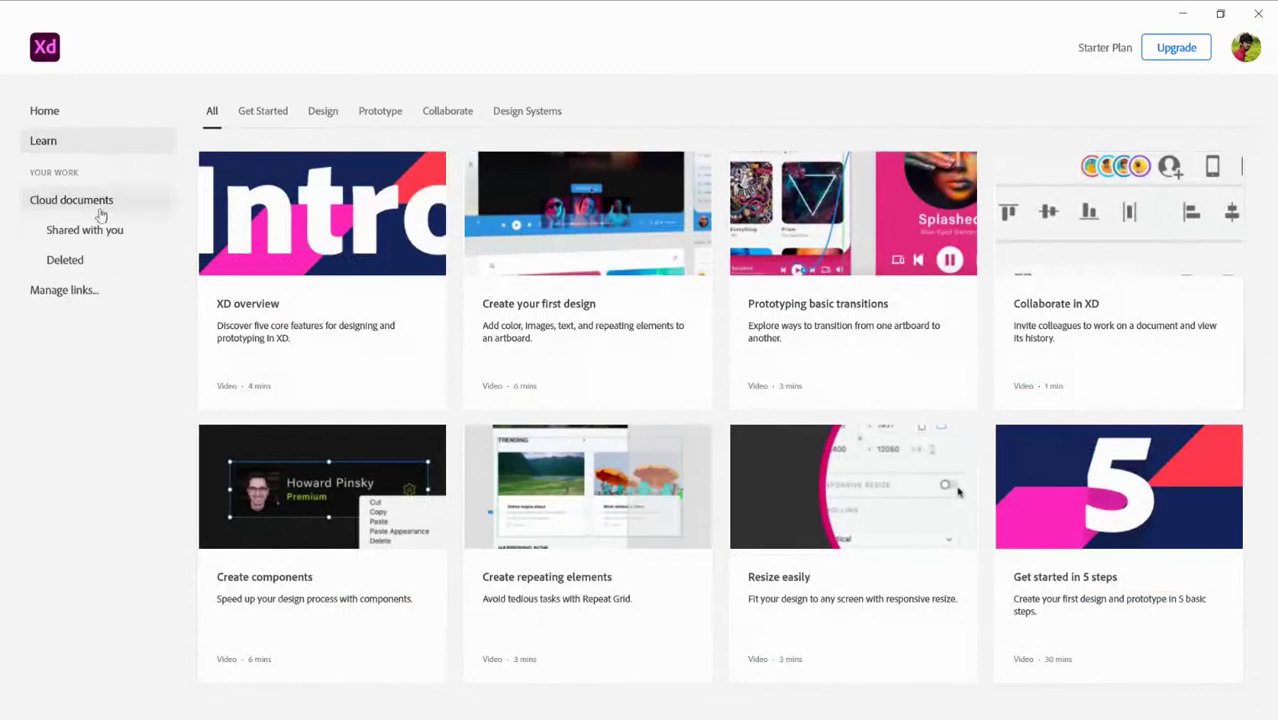
left_click(66, 112)
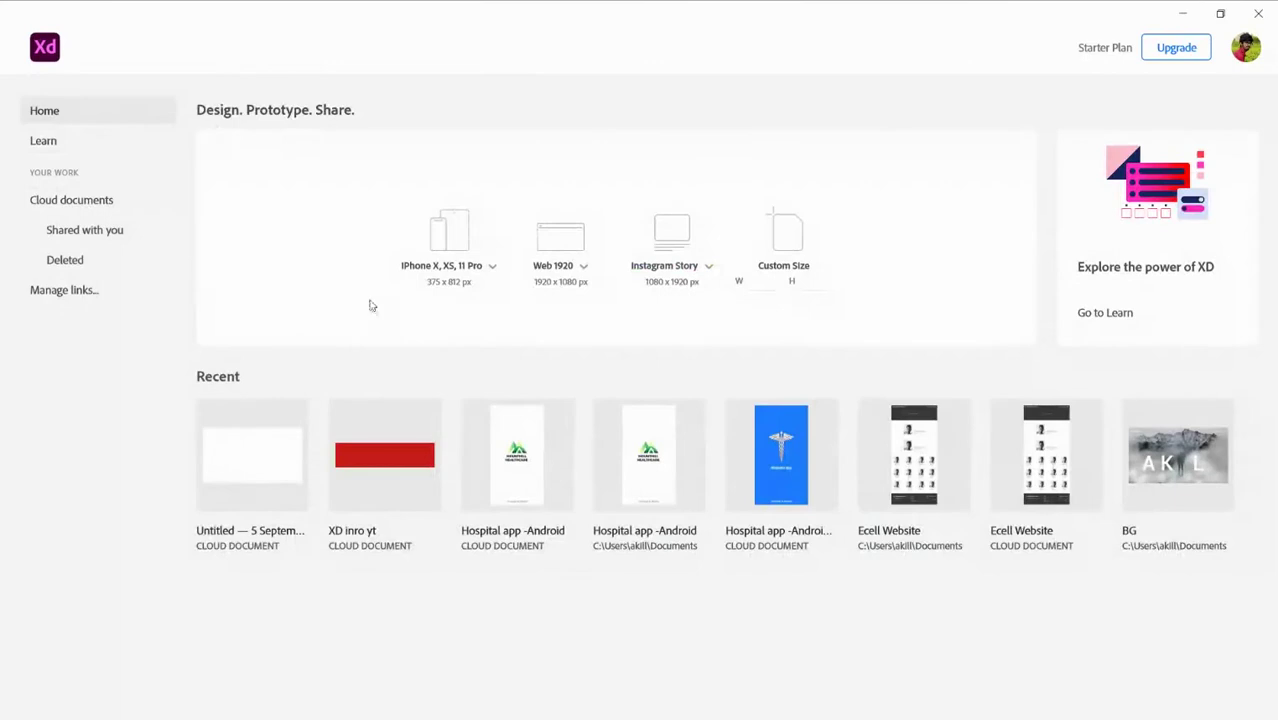
Review the preset artboard sizes offered for phones and tablets, web pages, and social media
left_click(465, 268)
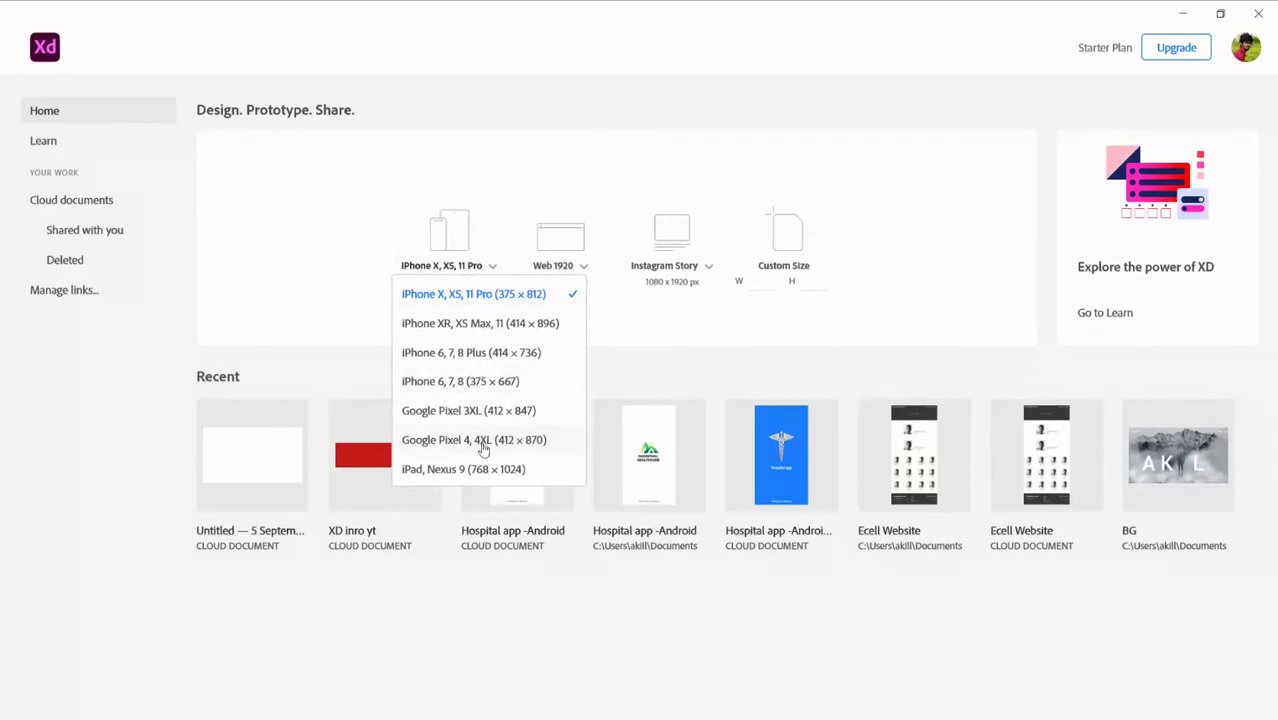
left_click(638, 323)
left_click(578, 267)
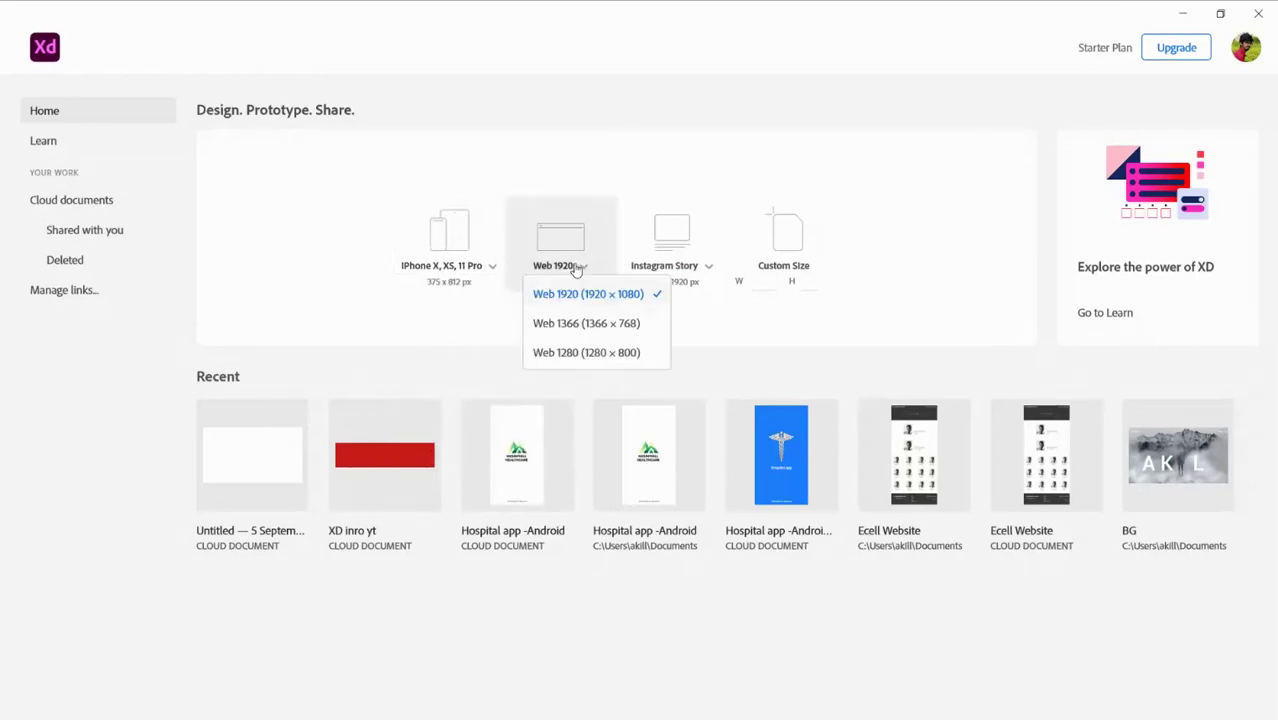
left_click(698, 329)
left_click(688, 268)
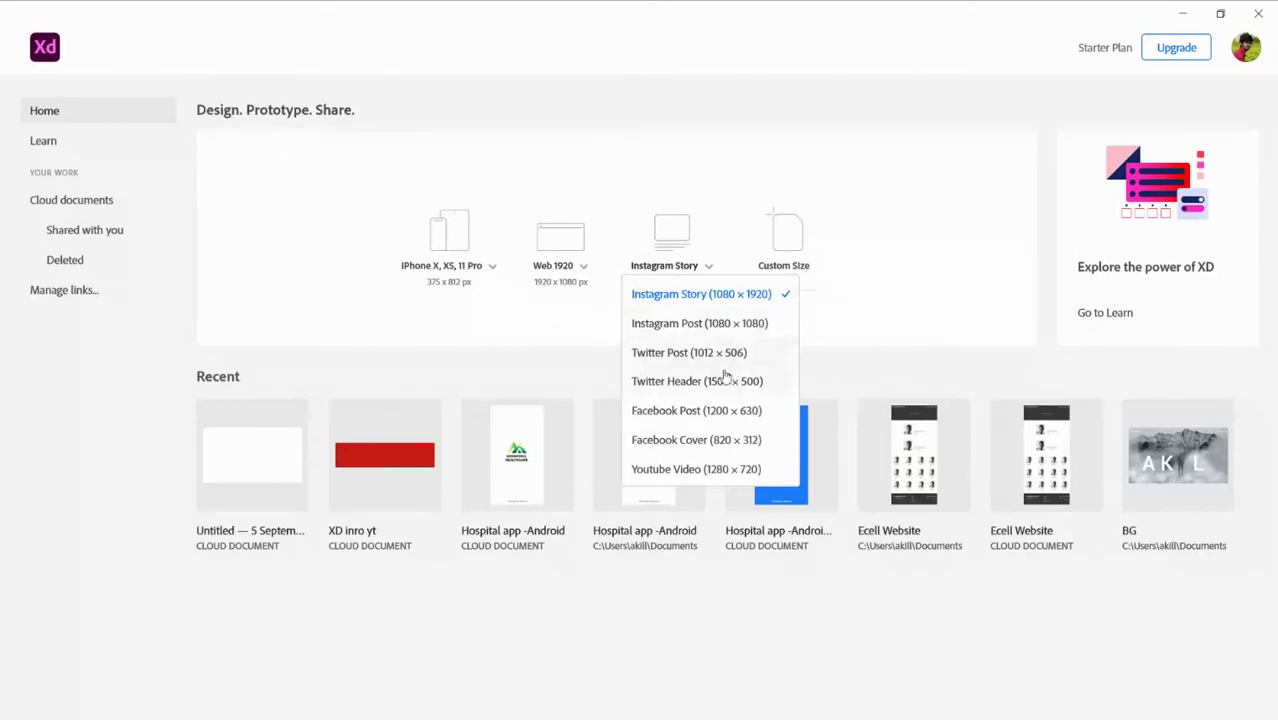
left_click(884, 318)
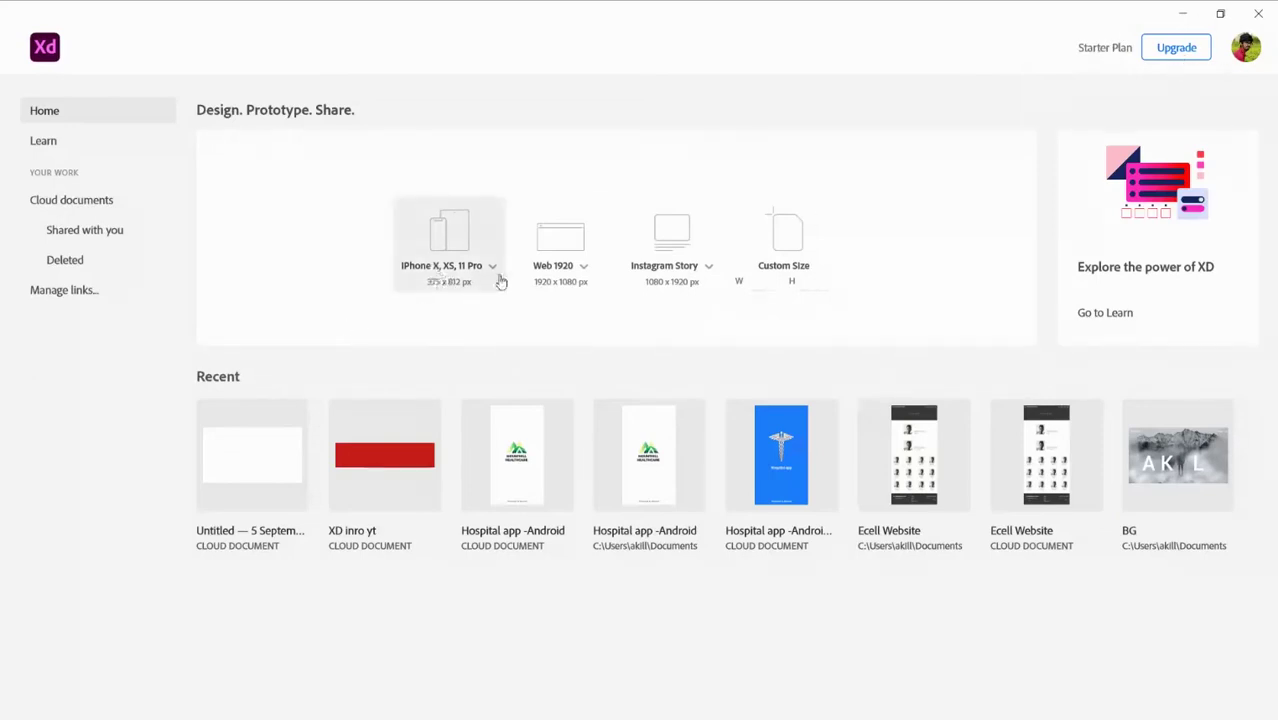
Create a new document with a Web 1920 (1920 × 1080) artboard
left_click(583, 266)
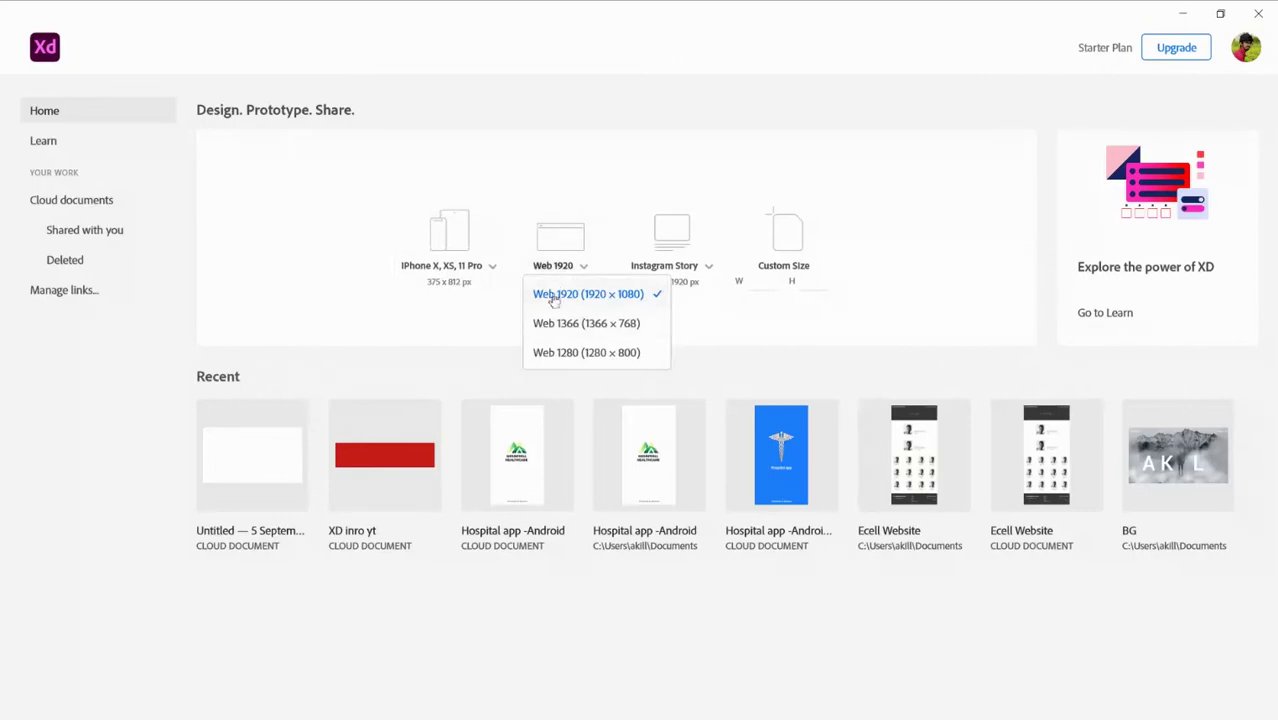
left_click(563, 349)
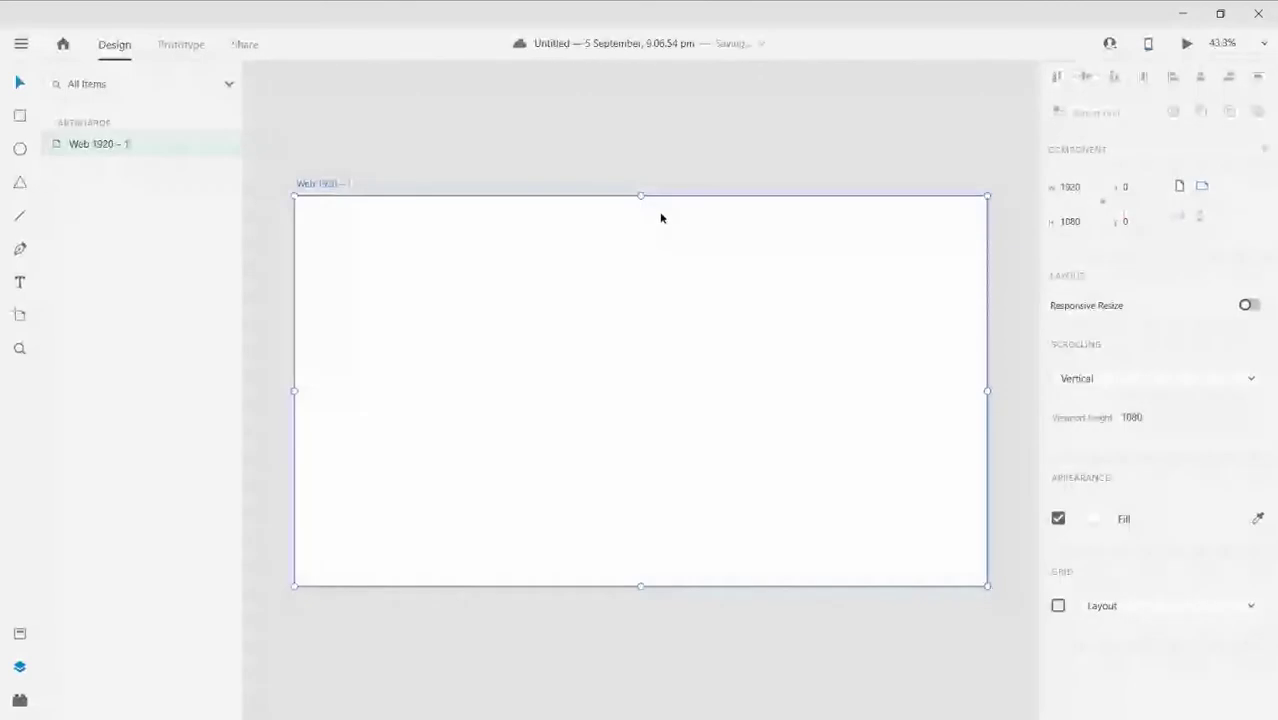
left_click(633, 230)
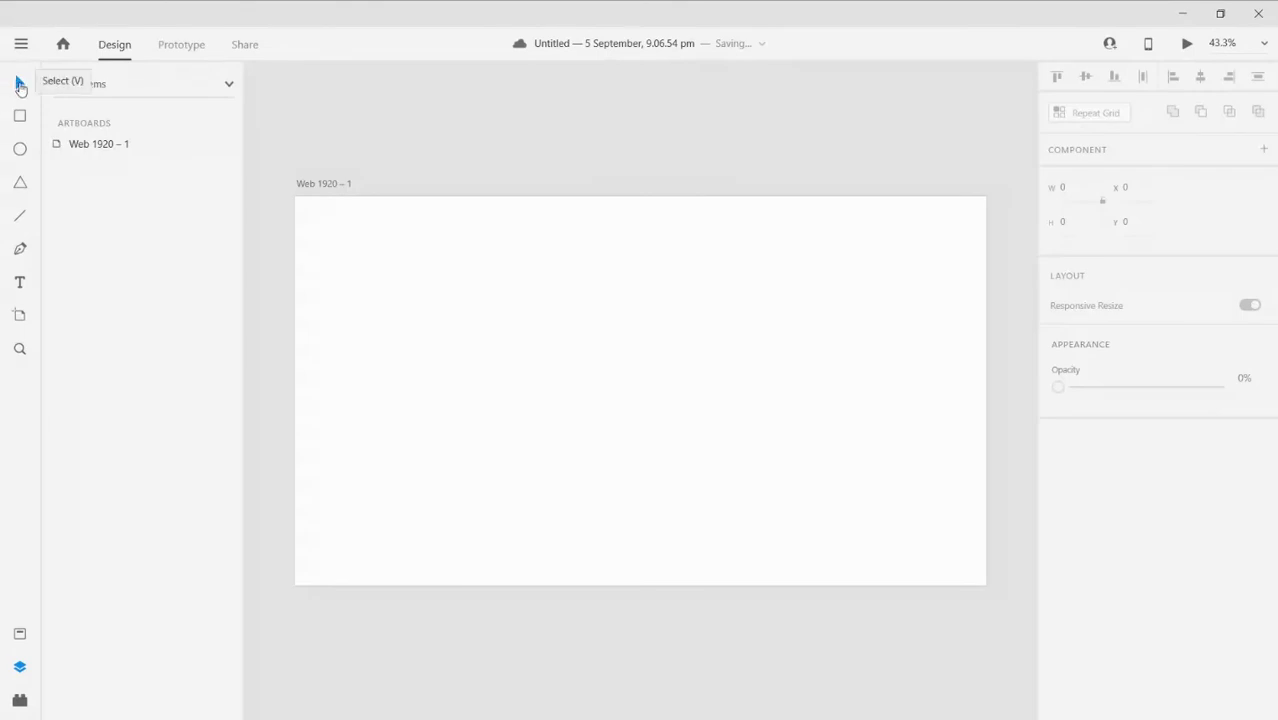
Inspect the width and height settings of the Web 1920 – 1 artboard
left_click(782, 405)
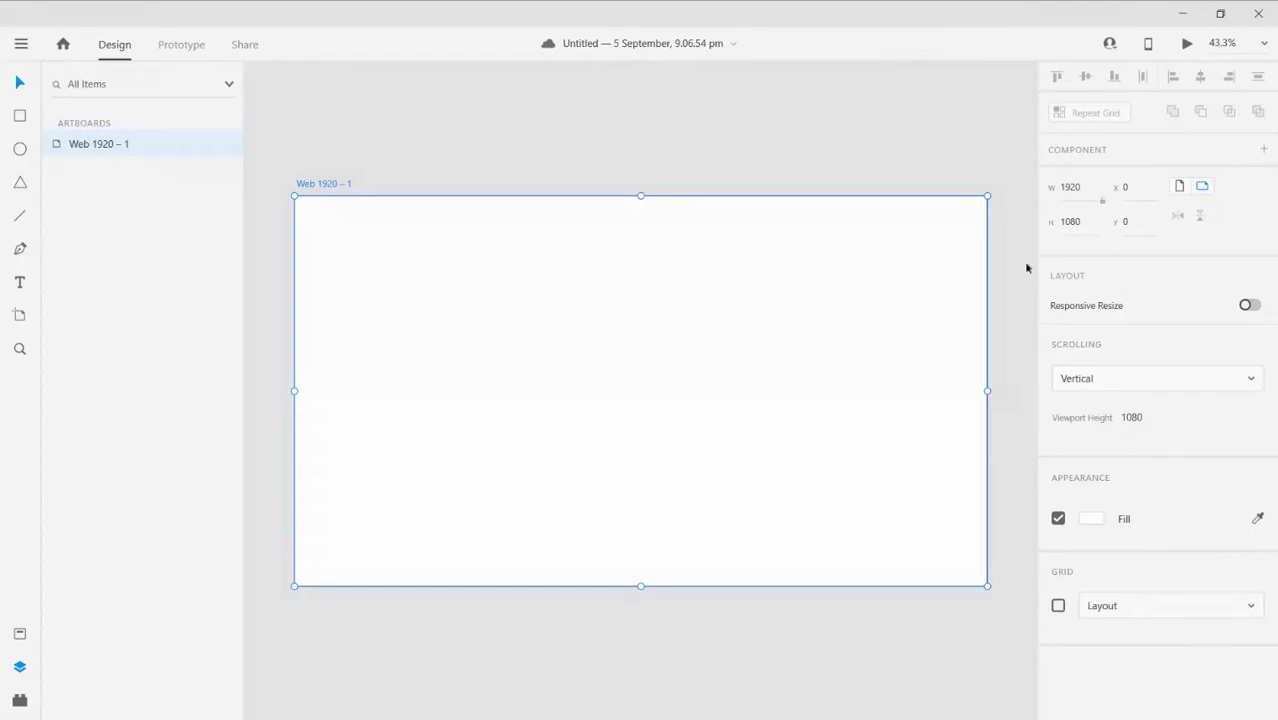
left_click(1089, 189)
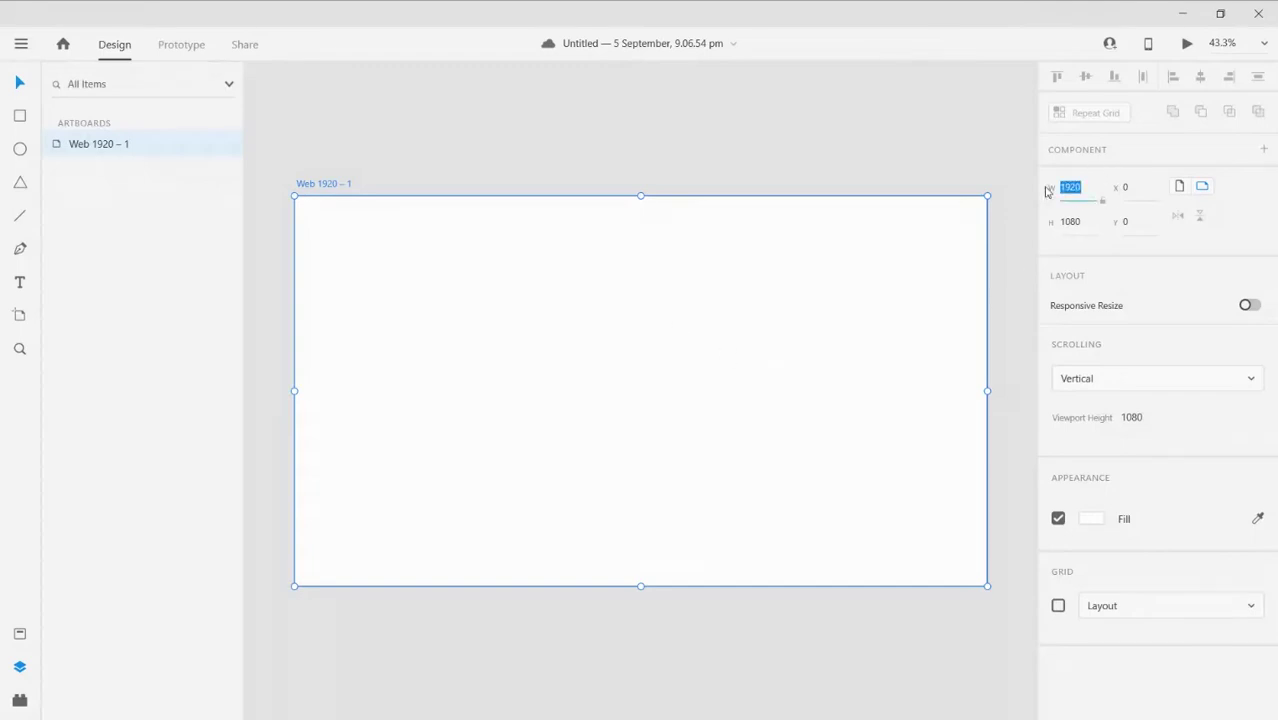
left_click(1084, 220)
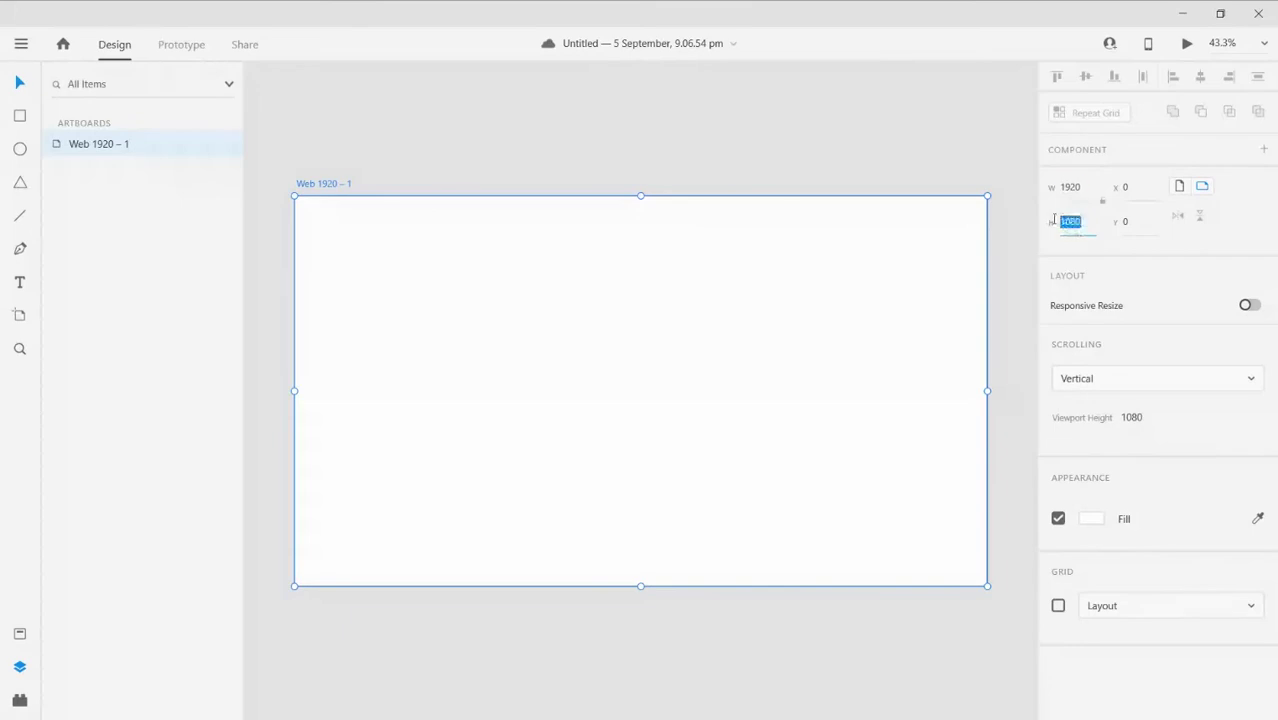
Try a different fill colour on the artboard, undo it, and check the scrolling options
left_click(1091, 518)
left_click(976, 441)
key("ctrl+z")
key("ctrl+z")
left_click(1201, 391)
left_click(1200, 432)
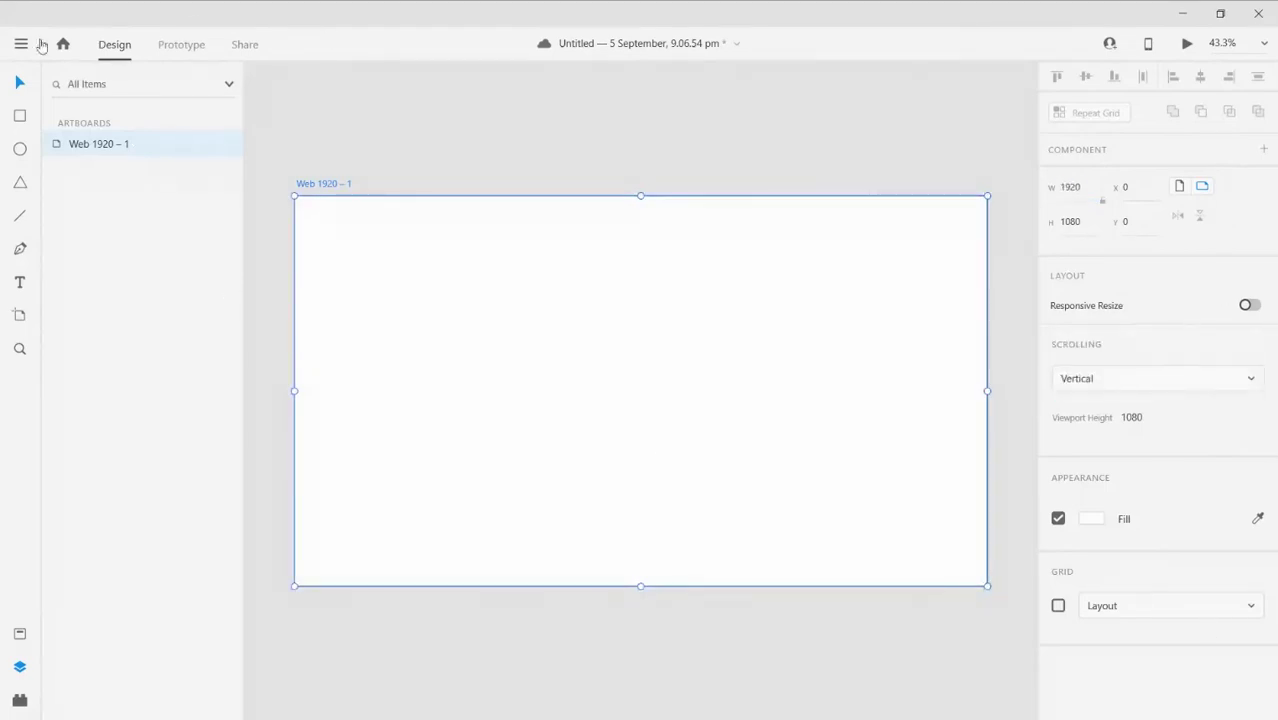
View the document's assets, its layers, and the installed plugins in turn
left_click(19, 633)
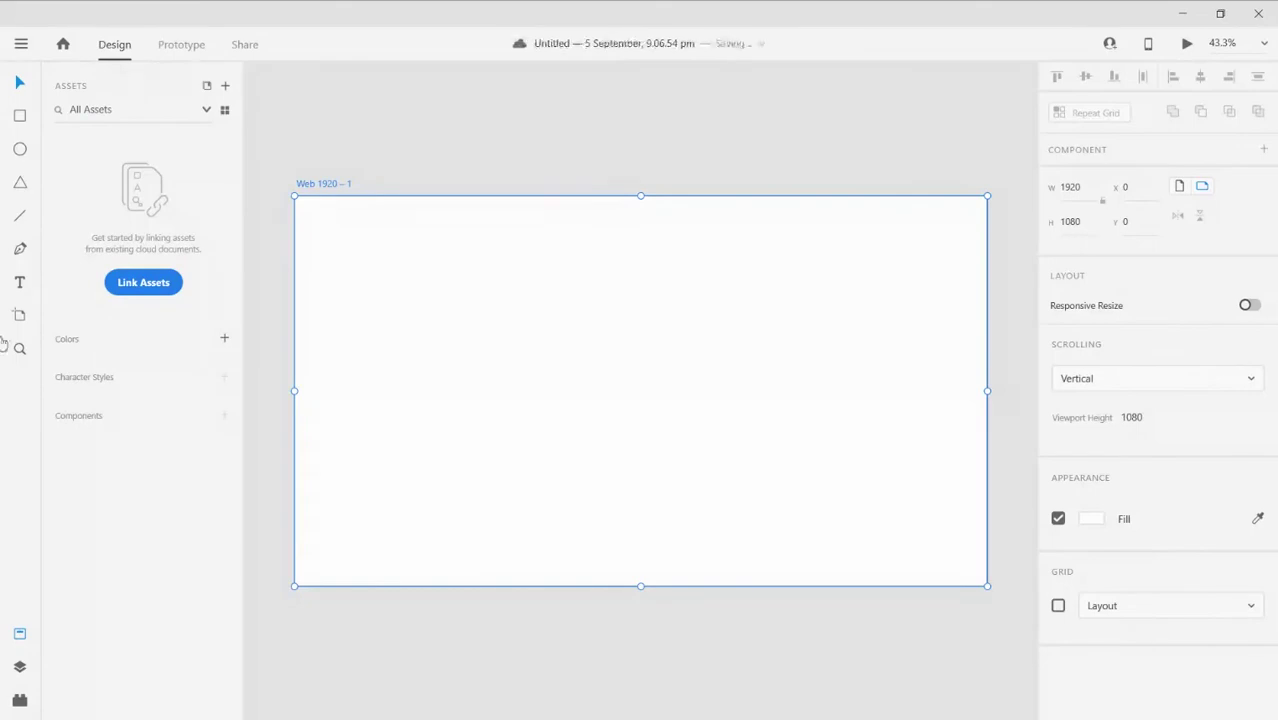
left_click(20, 668)
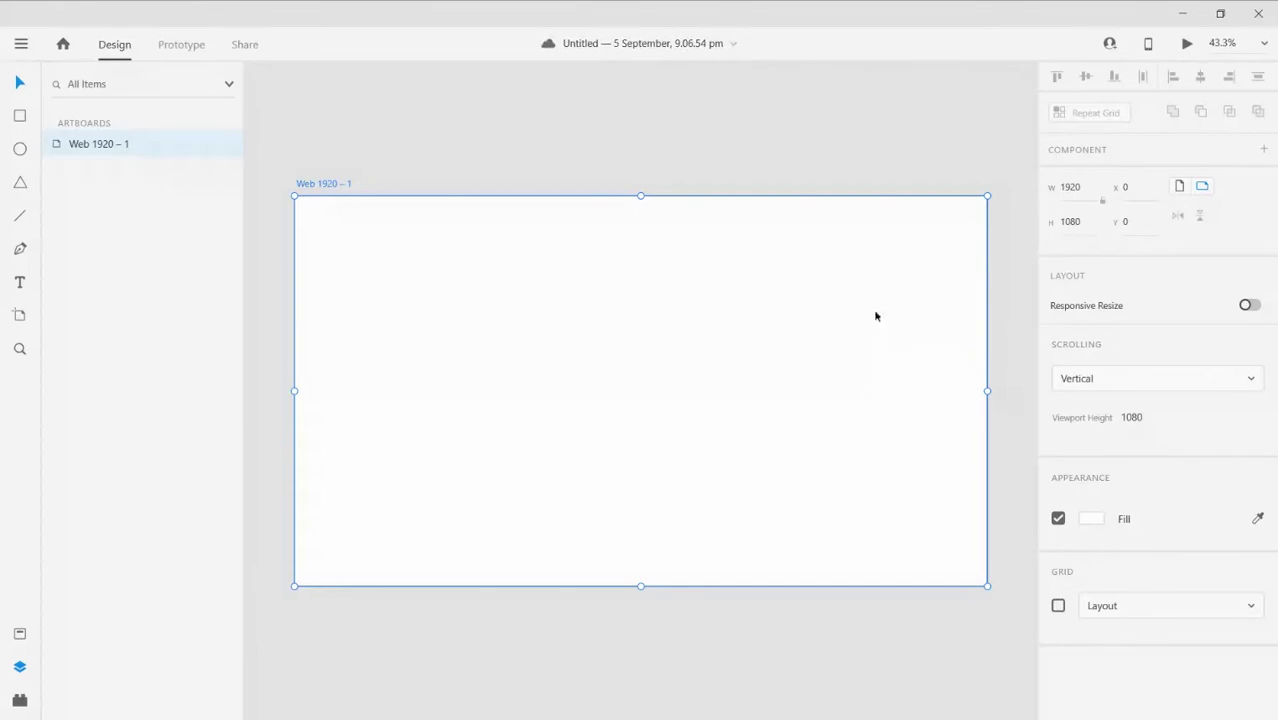
left_click(20, 703)
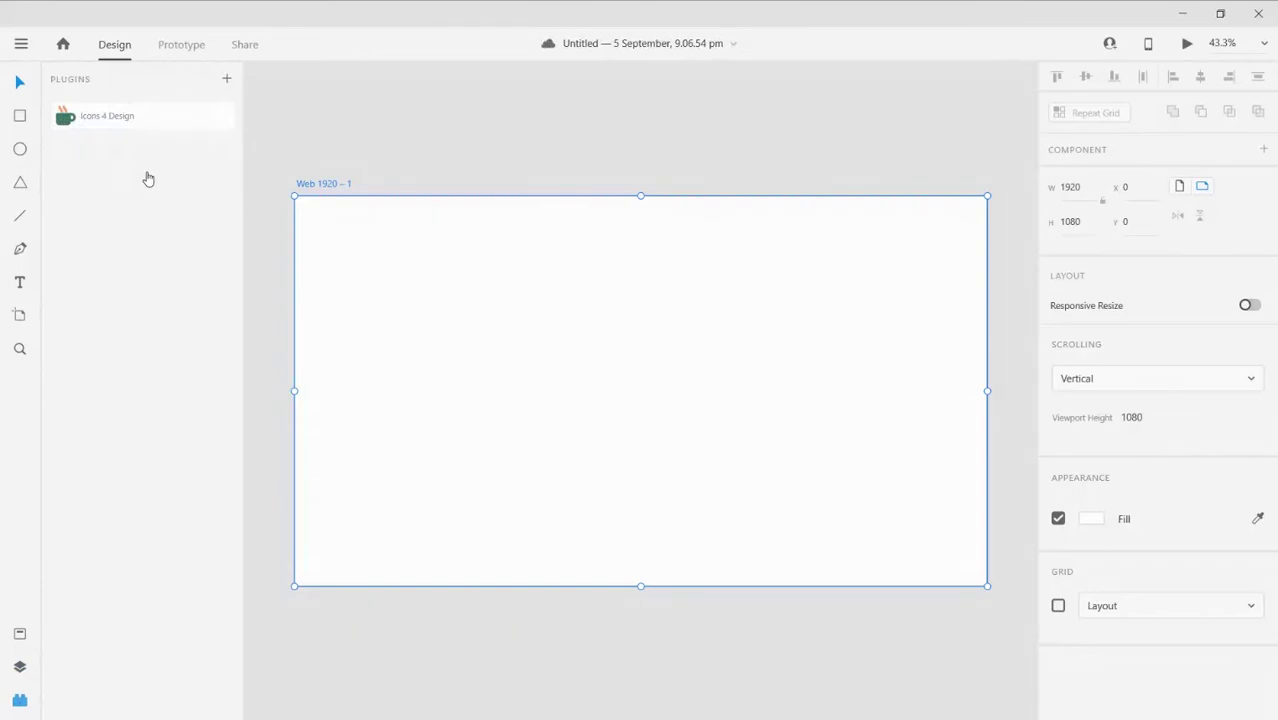
Draw a rectangle on the artboard, enlarged to about 898 × 660 and placed near the middle at about X 401, Y 180
left_click(12, 113)
mouse_move(357, 251)
left_mouse_down()
mouse_move(676, 354)
mouse_move(807, 235)
mouse_move(393, 223)
left_mouse_up()
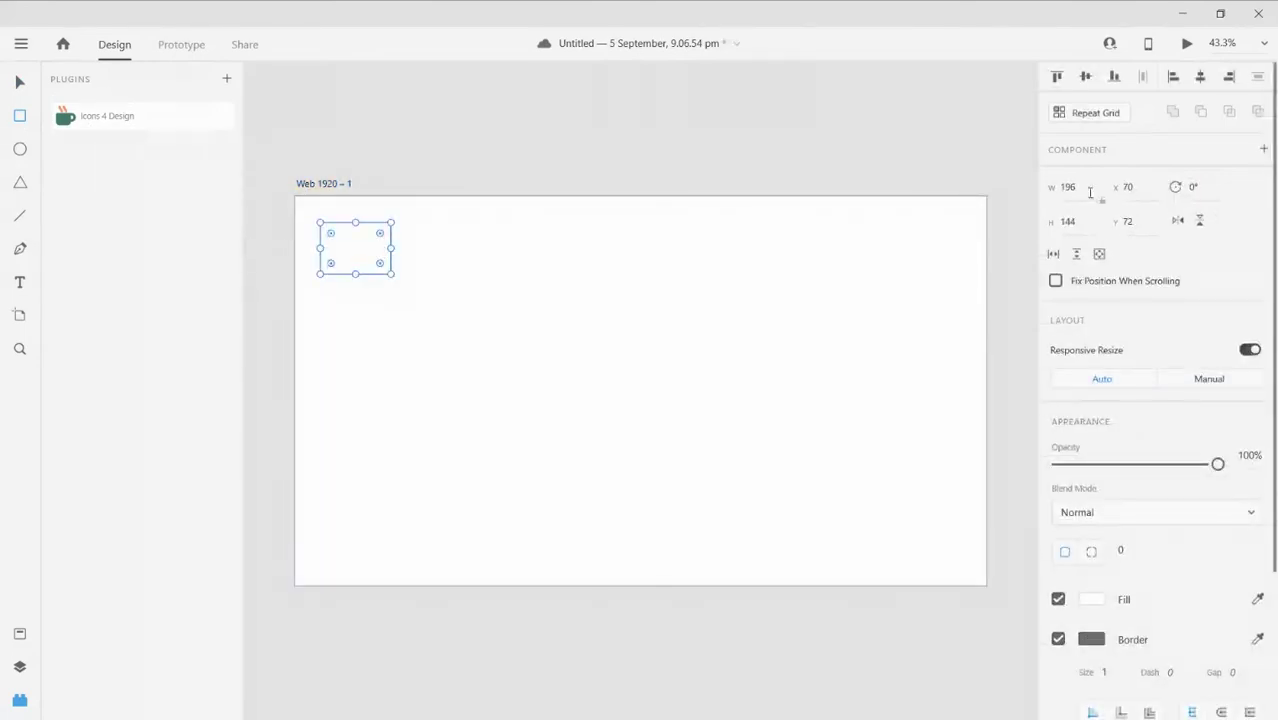
left_click_drag(391, 273, 464, 273)
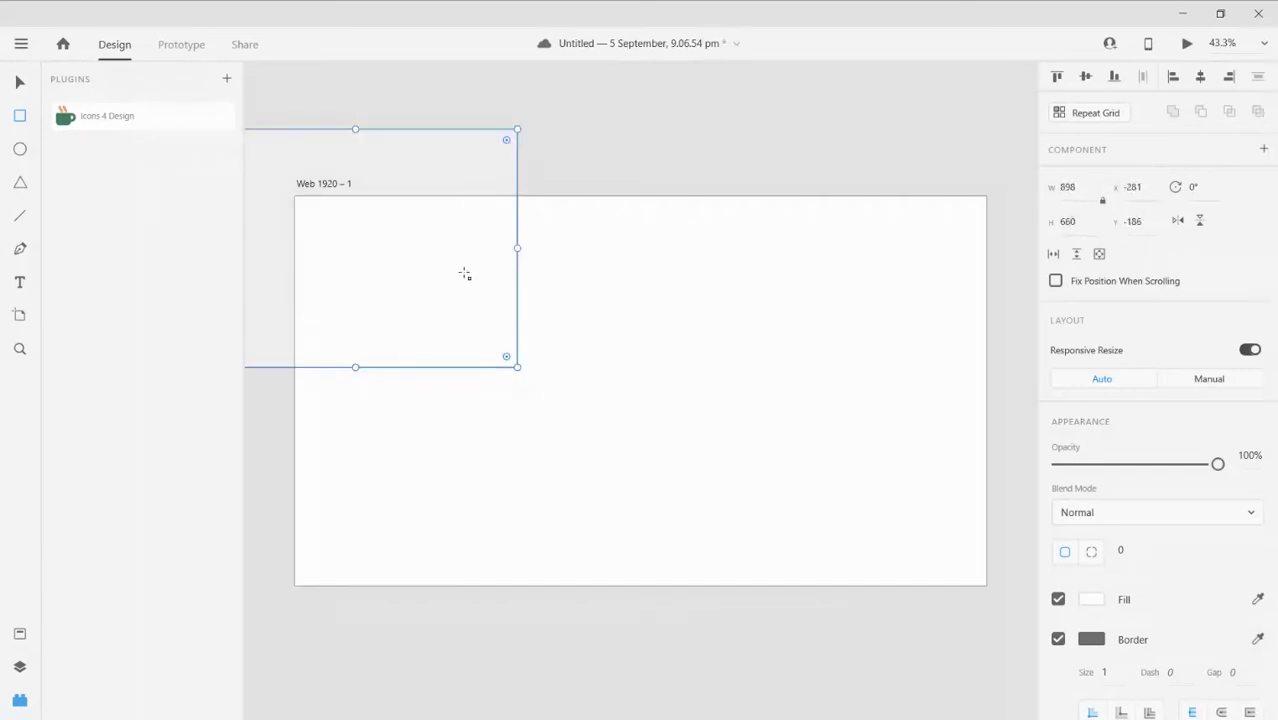
left_click_drag(405, 248, 651, 379)
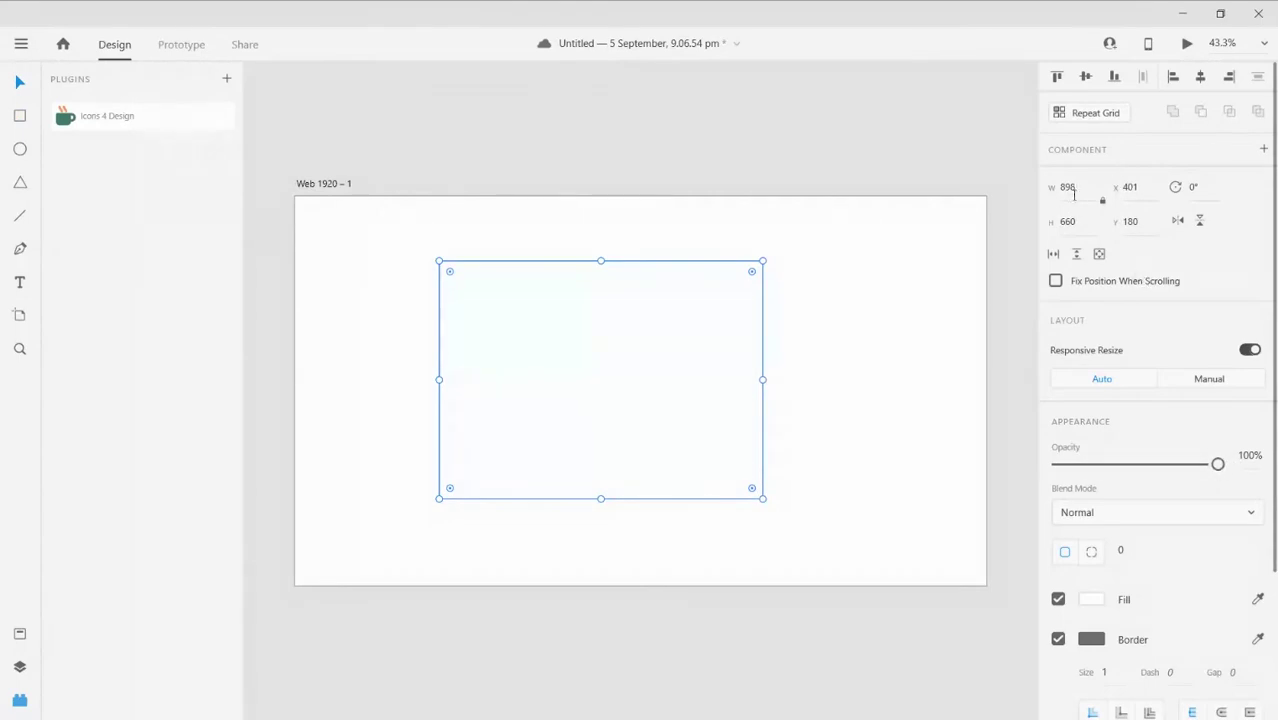
Examine the rectangle's size, opacity, blend mode and remaining appearance settings
left_click_drag(1080, 186, 1062, 186)
key("Tab")
scroll(1163, 312, "down", 2)
left_click_drag(1210, 278, 1236, 282)
left_click(1198, 322)
scroll(1172, 437, "down", 4)
scroll(1197, 478, "down", 1)
left_click(1212, 586)
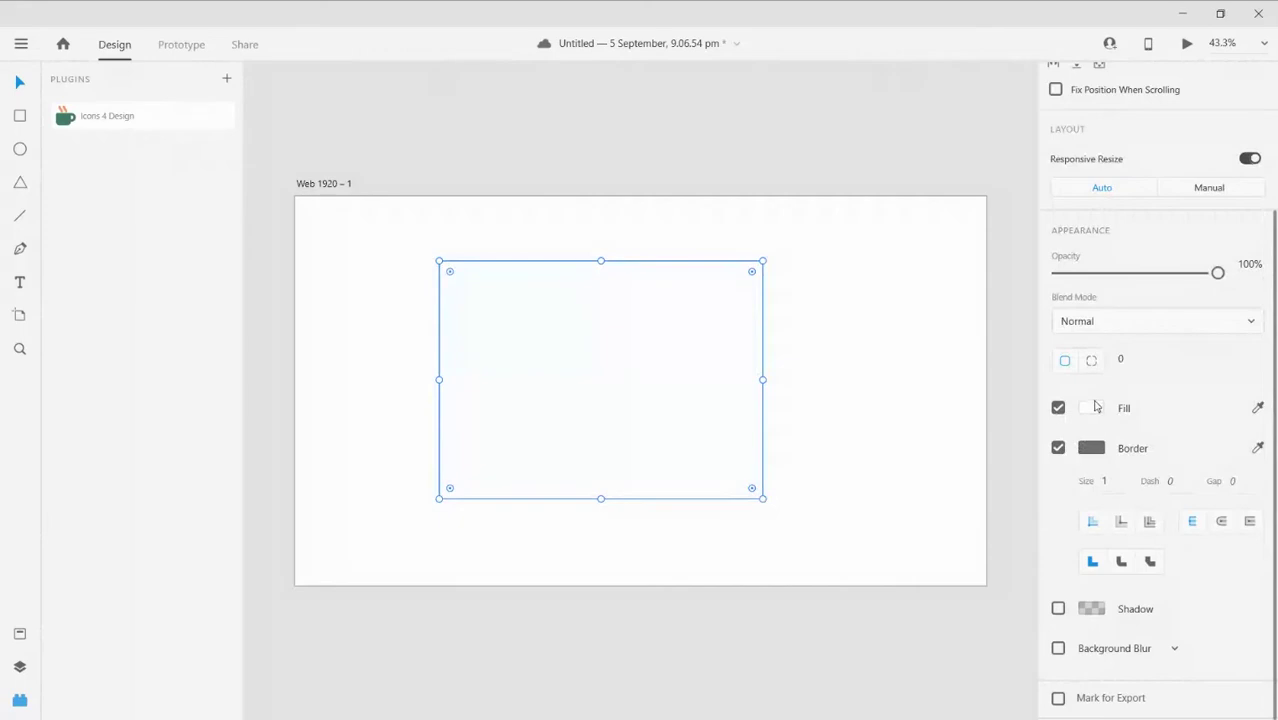
Fill the rectangle with solid bright red
left_click(1096, 408)
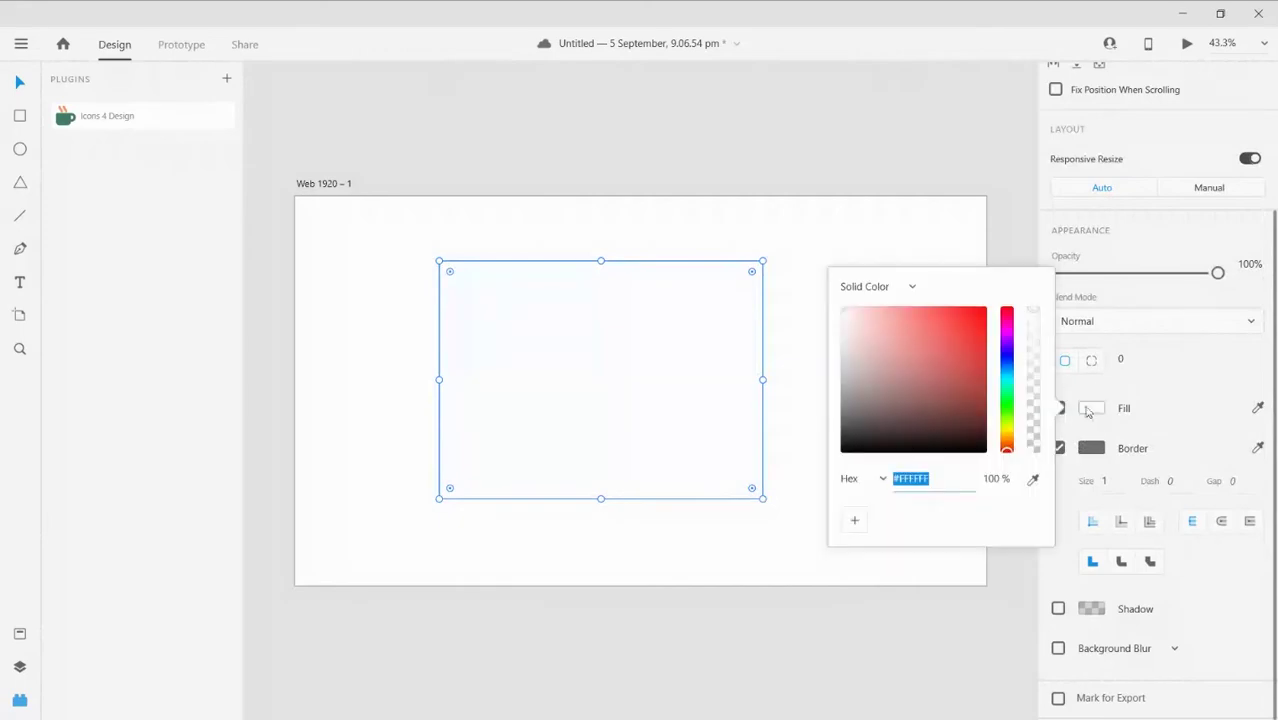
left_click_drag(926, 388, 987, 309)
left_click(1150, 353)
left_click(1091, 448)
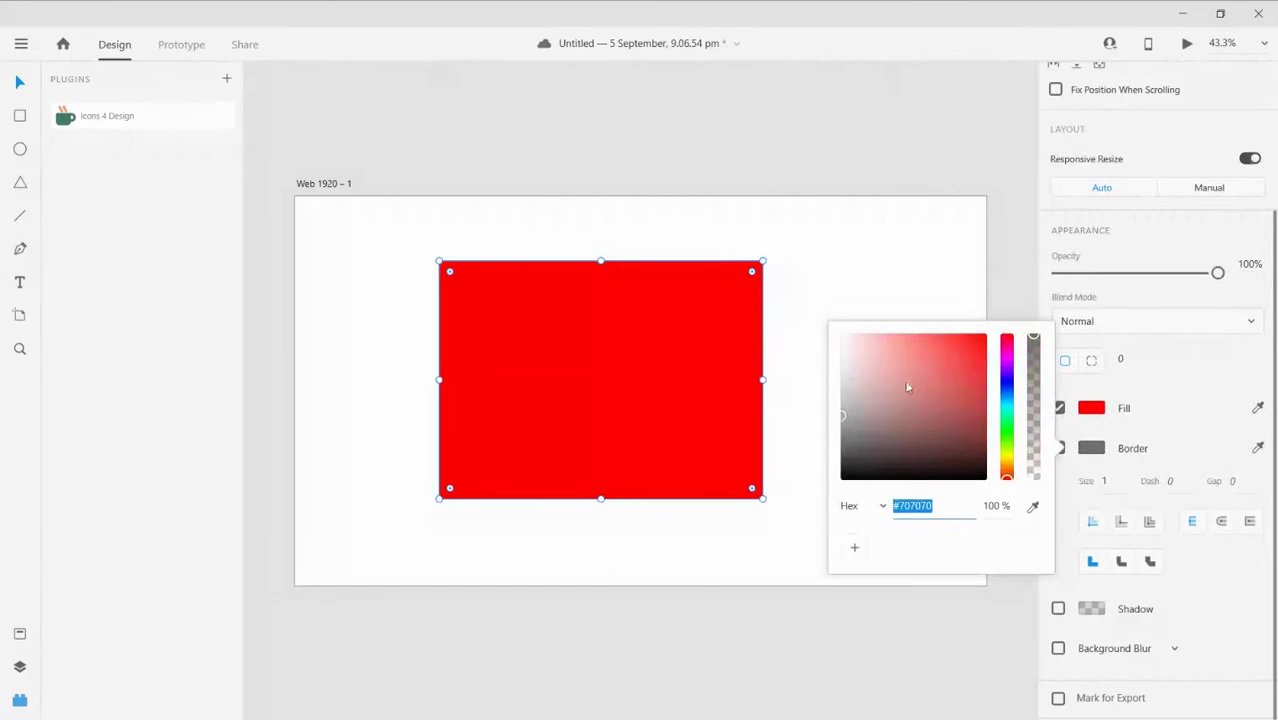
left_click(1010, 385)
left_click(1150, 386)
Set the rectangle's border size to 10
left_click(1104, 481)
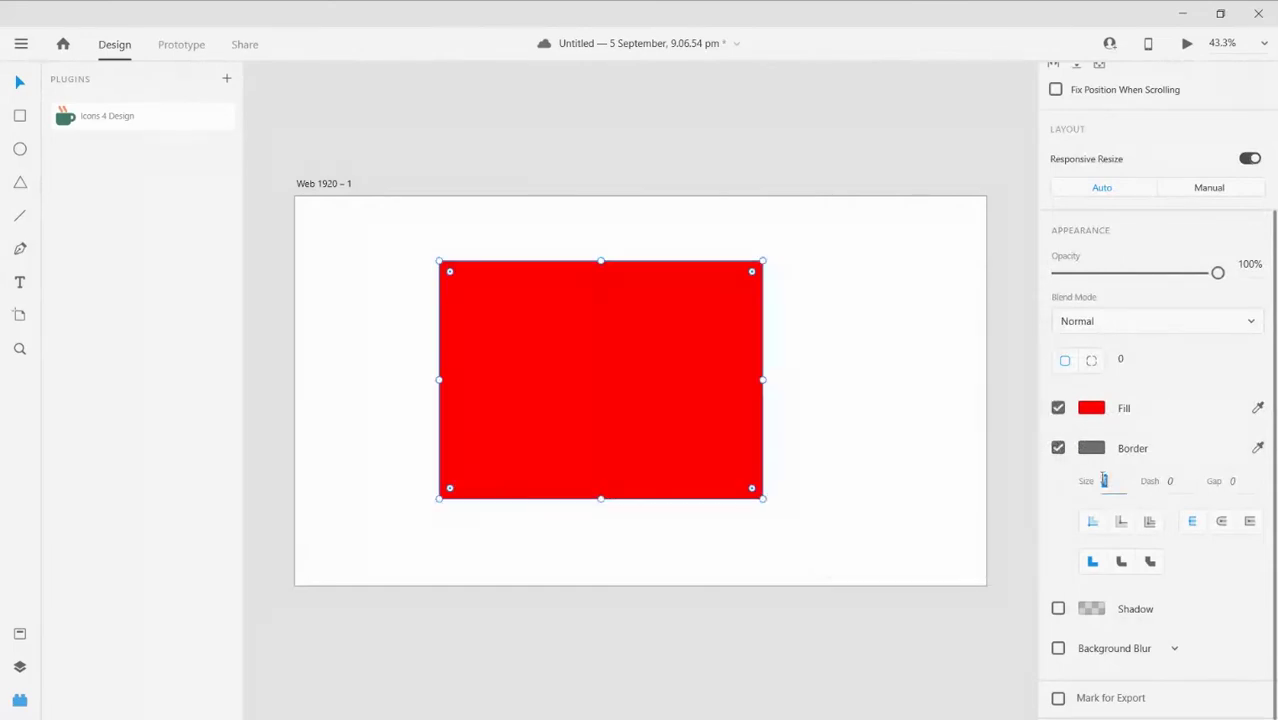
type("10")
key("Return")
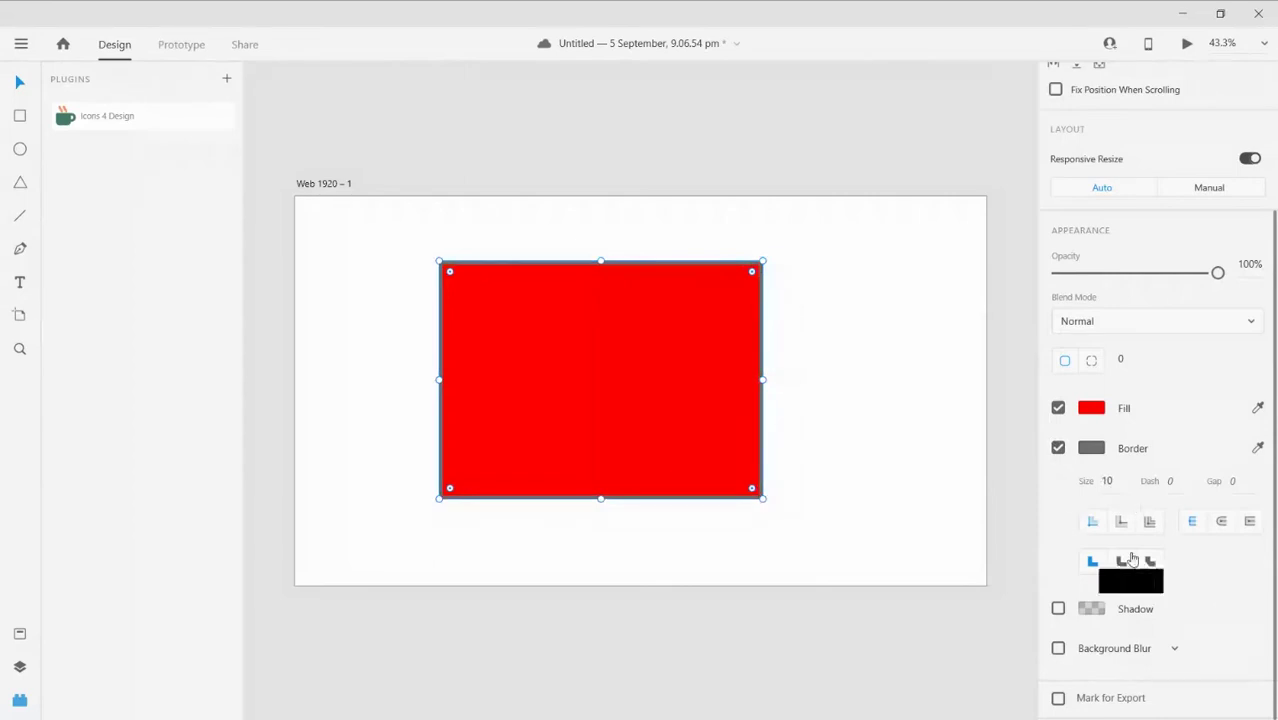
Try a round join on the rectangle's border corners, then set them to a bevel join
scroll(790, 255, "up", 2)
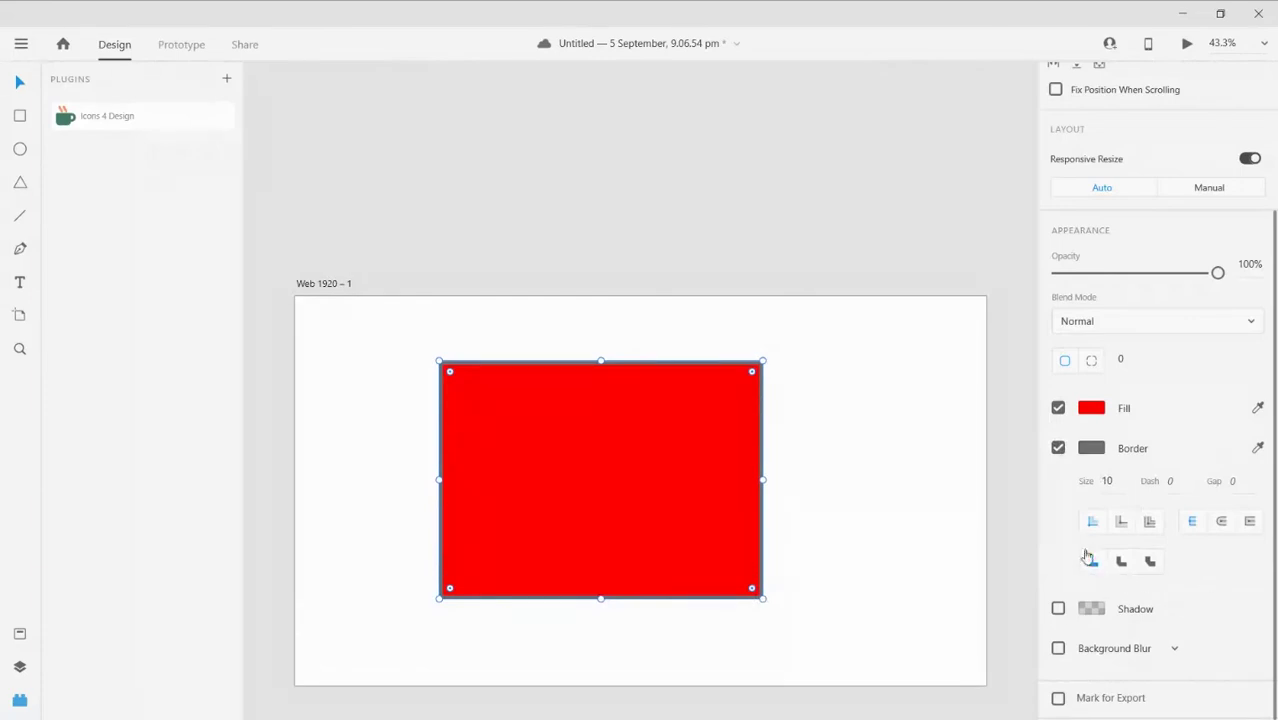
scroll(865, 445, "up", 5)
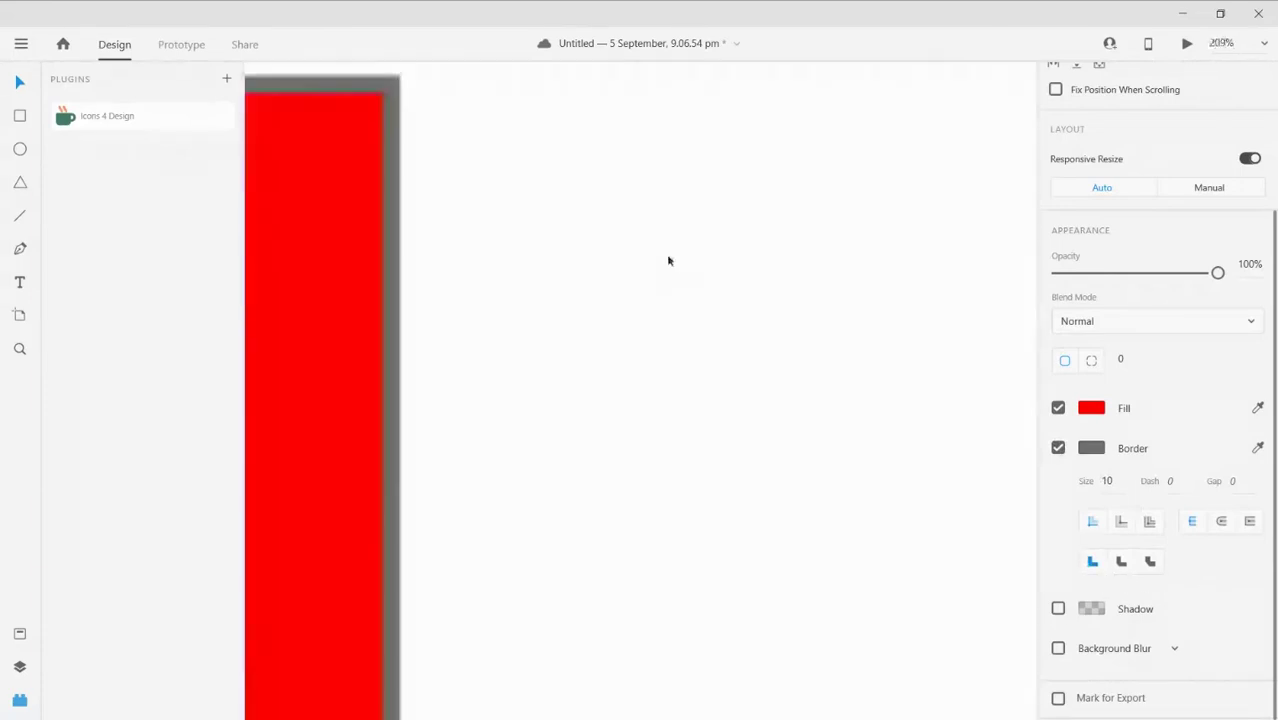
left_click_drag(607, 226, 873, 500)
left_click(873, 500)
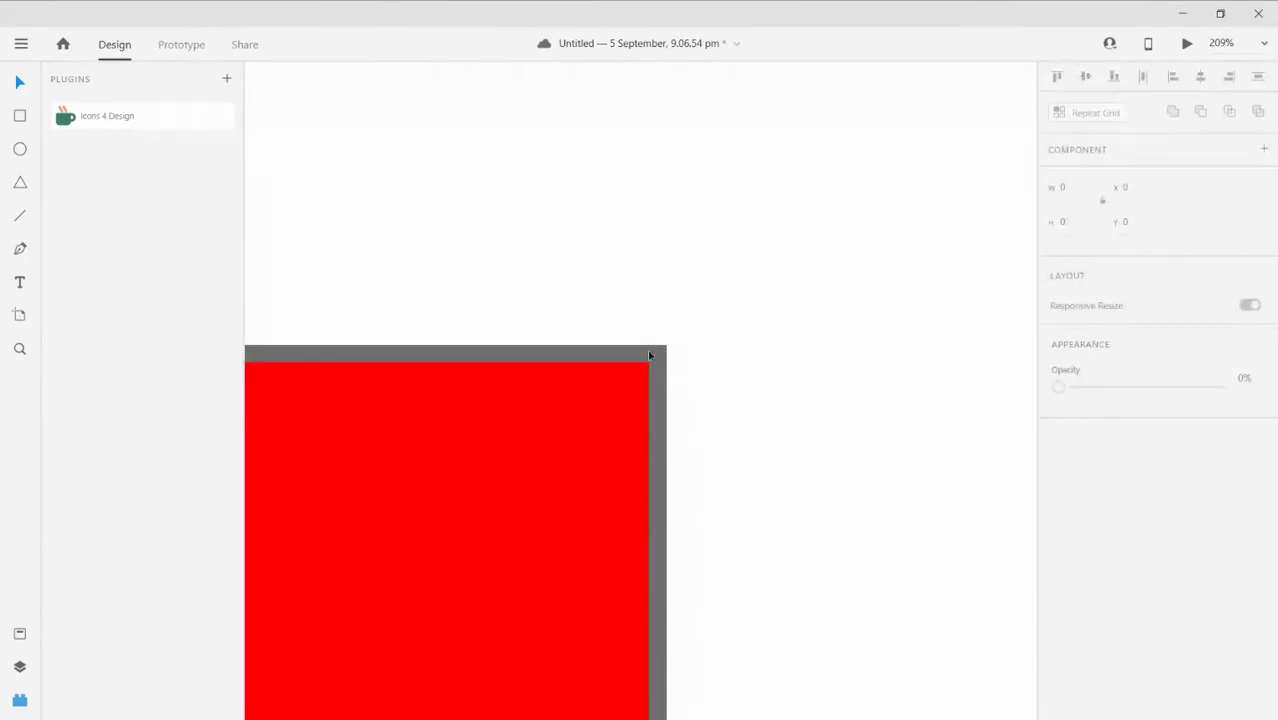
left_click(571, 451)
scroll(1147, 590, "down", 3)
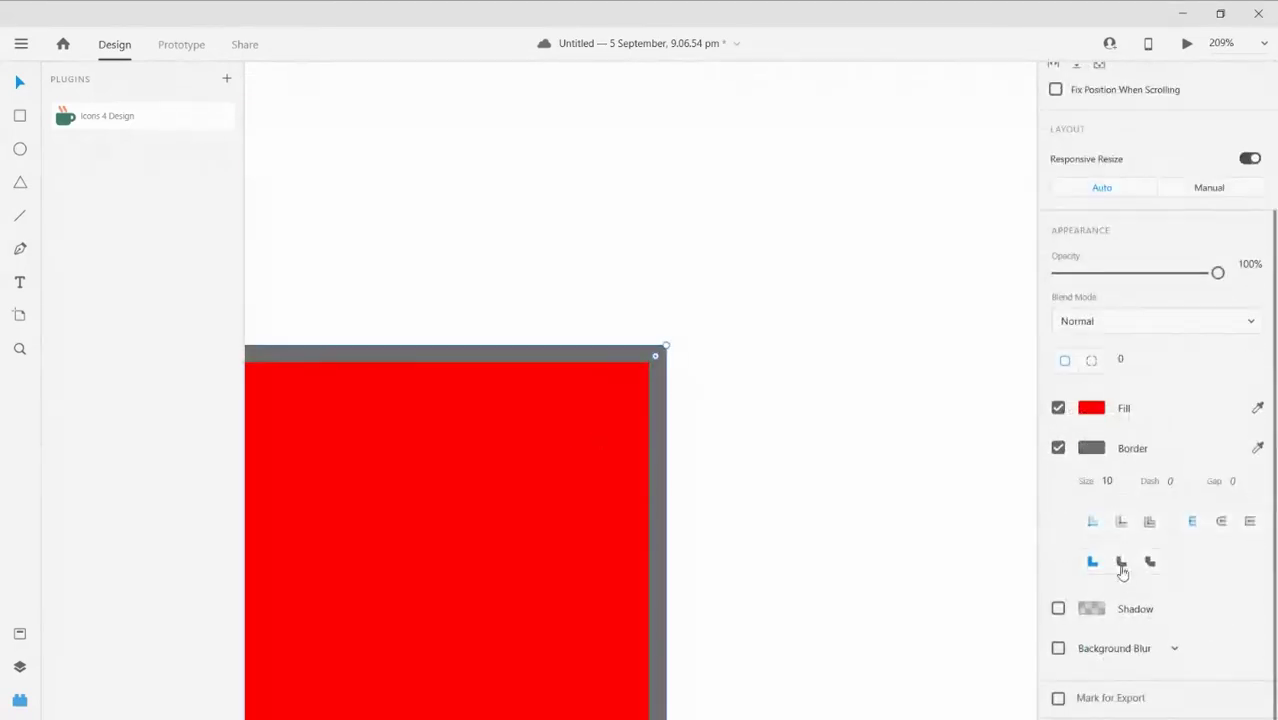
left_click(1121, 564)
left_click(1150, 563)
scroll(655, 352, "up", 5)
scroll(782, 408, "down", 10)
scroll(703, 412, "down", 2)
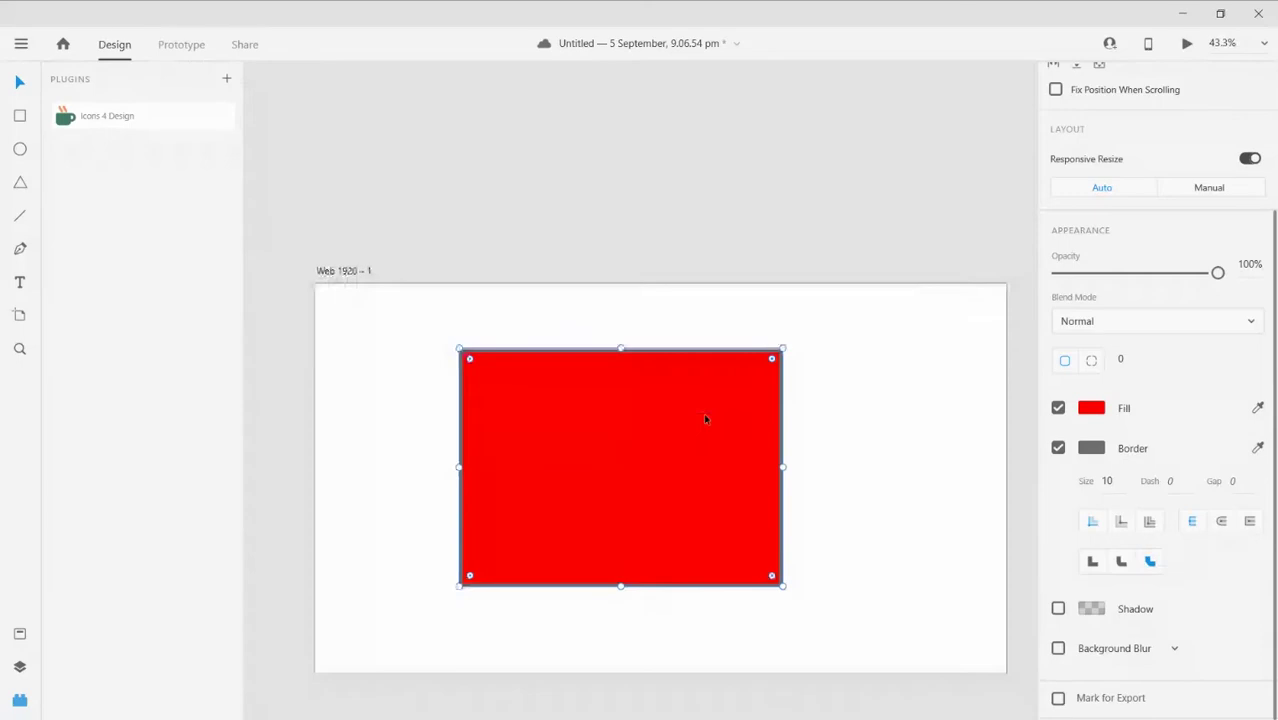
Add a shadow with a blur of 40 to the red rectangle and check it up close
left_click(866, 396)
left_click(750, 390)
scroll(1152, 470, "down", 2)
left_click(1059, 609)
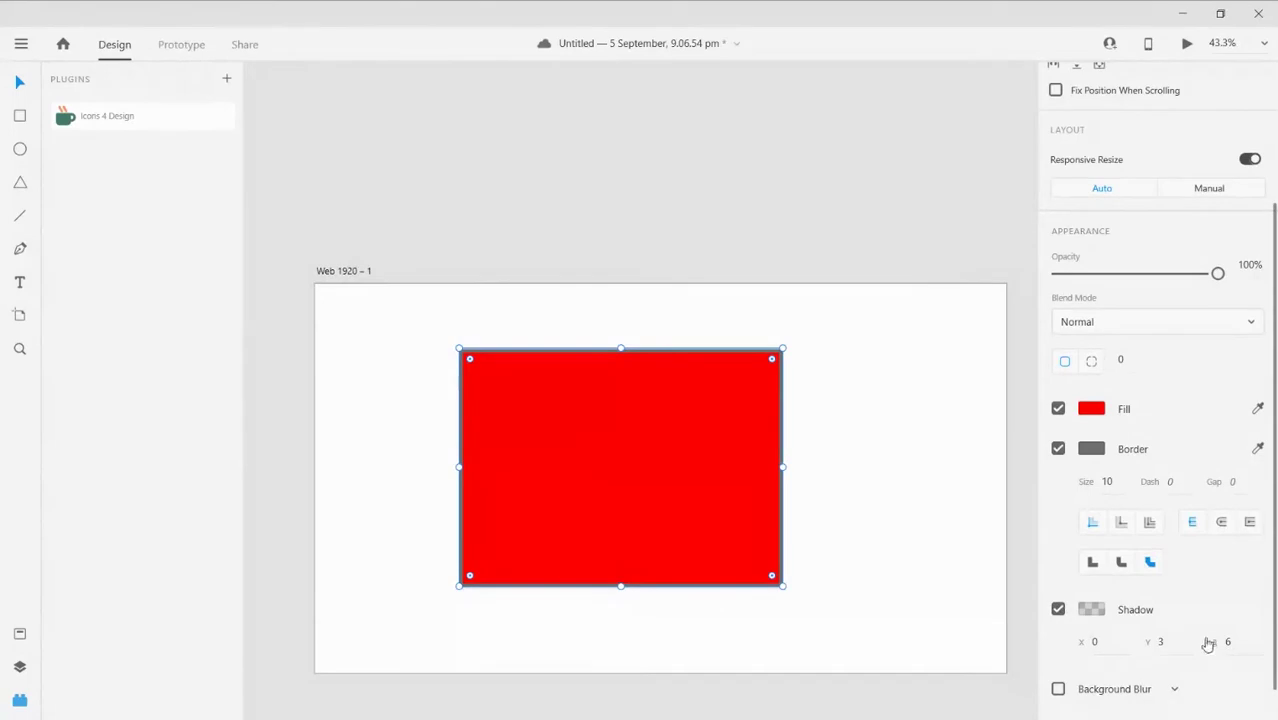
key("Return")
scroll(961, 548, "up", 5)
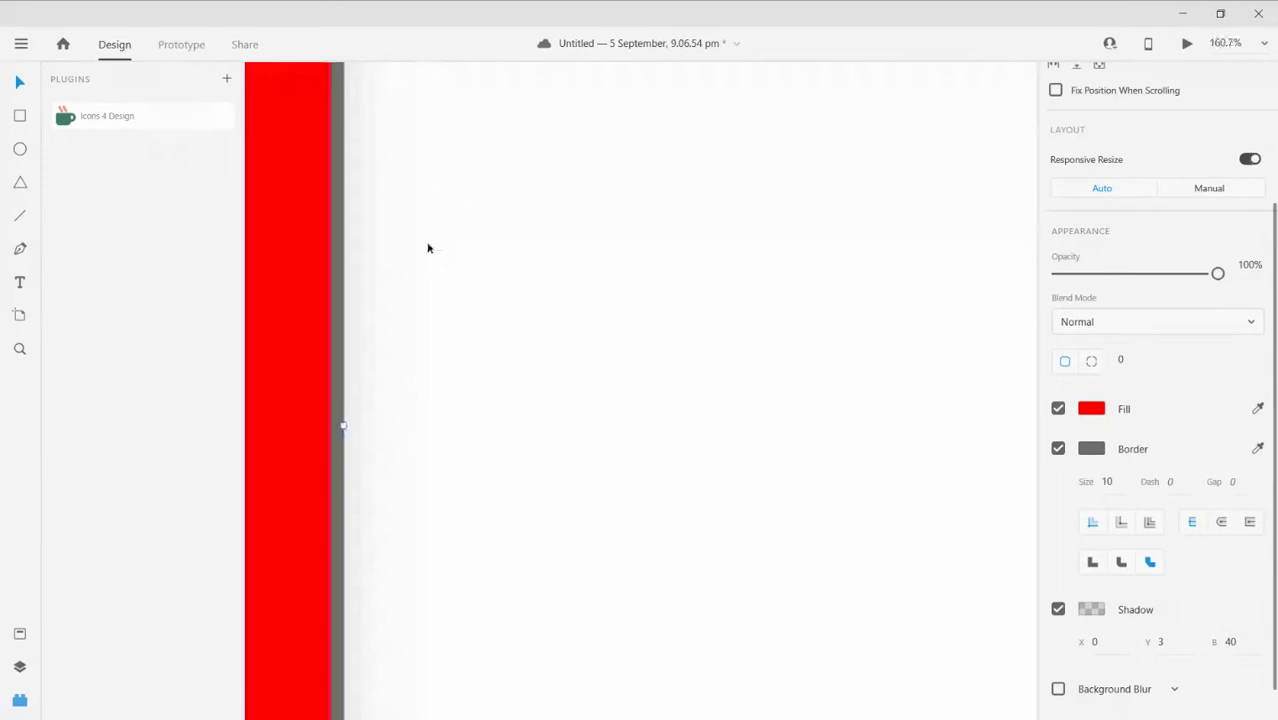
scroll(374, 334, "down", 5)
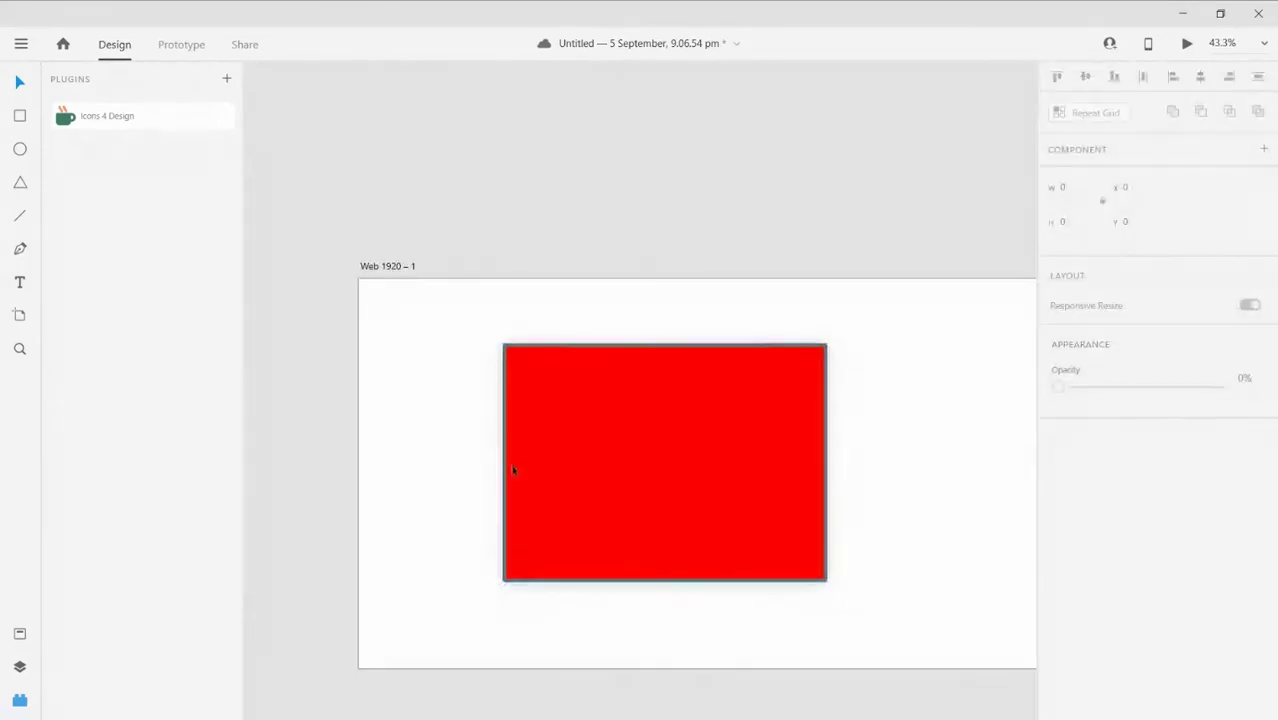
scroll(1275, 570, "down", 5)
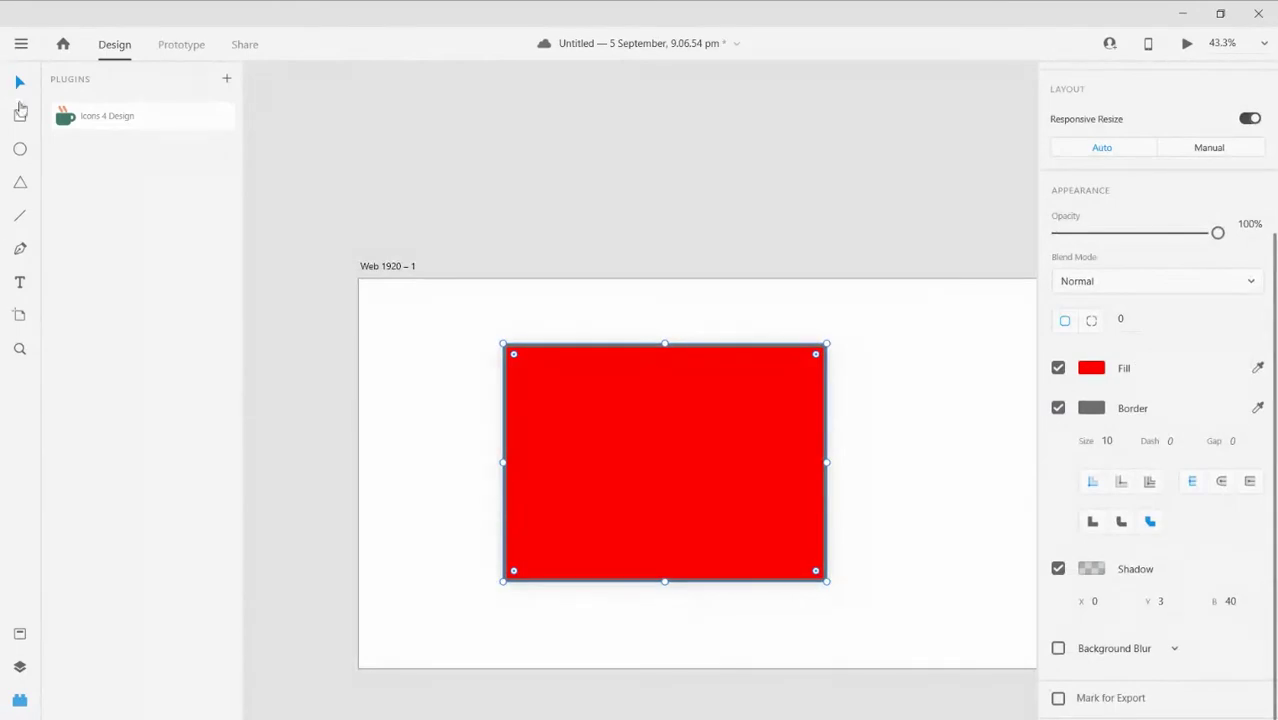
Draw an ellipse about 549 by 403 inside the red rectangle
left_click(19, 149)
mouse_move(572, 405)
left_mouse_down()
mouse_move(628, 530)
mouse_move(750, 552)
mouse_move(778, 510)
mouse_move(775, 381)
mouse_move(765, 491)
mouse_move(651, 455)
mouse_move(769, 545)
left_mouse_up()
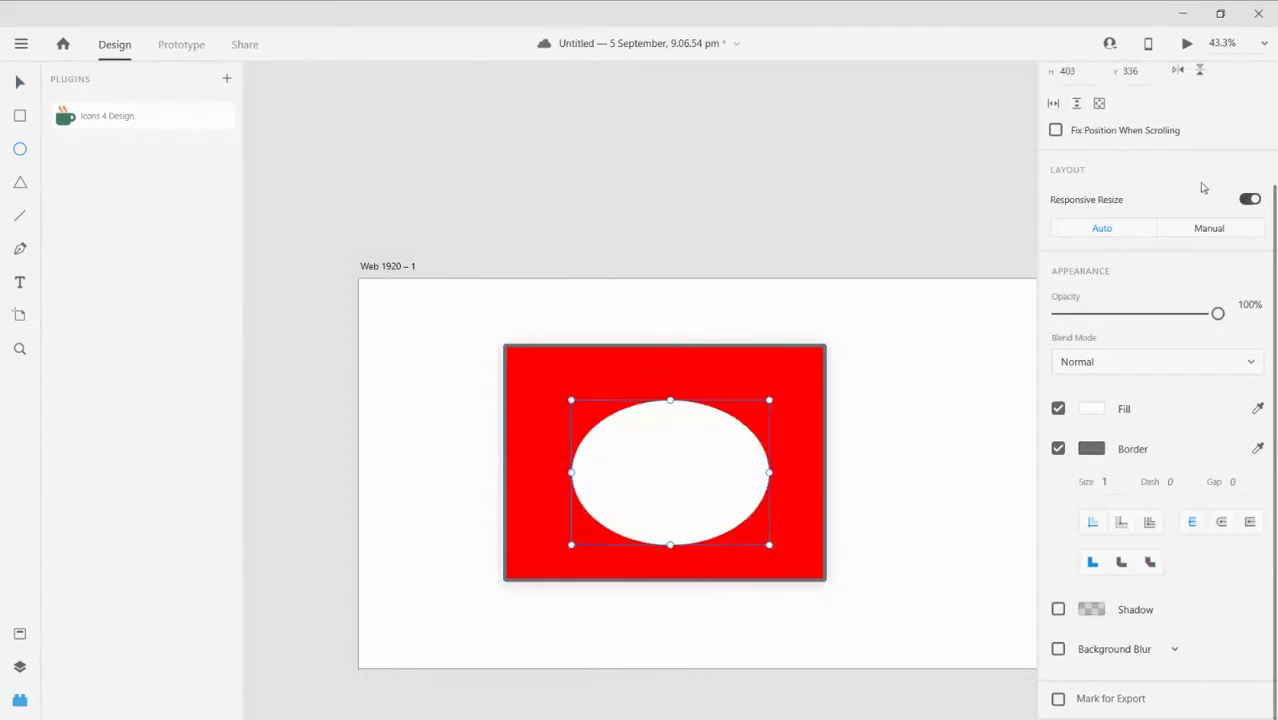
scroll(1183, 328, "up", 3)
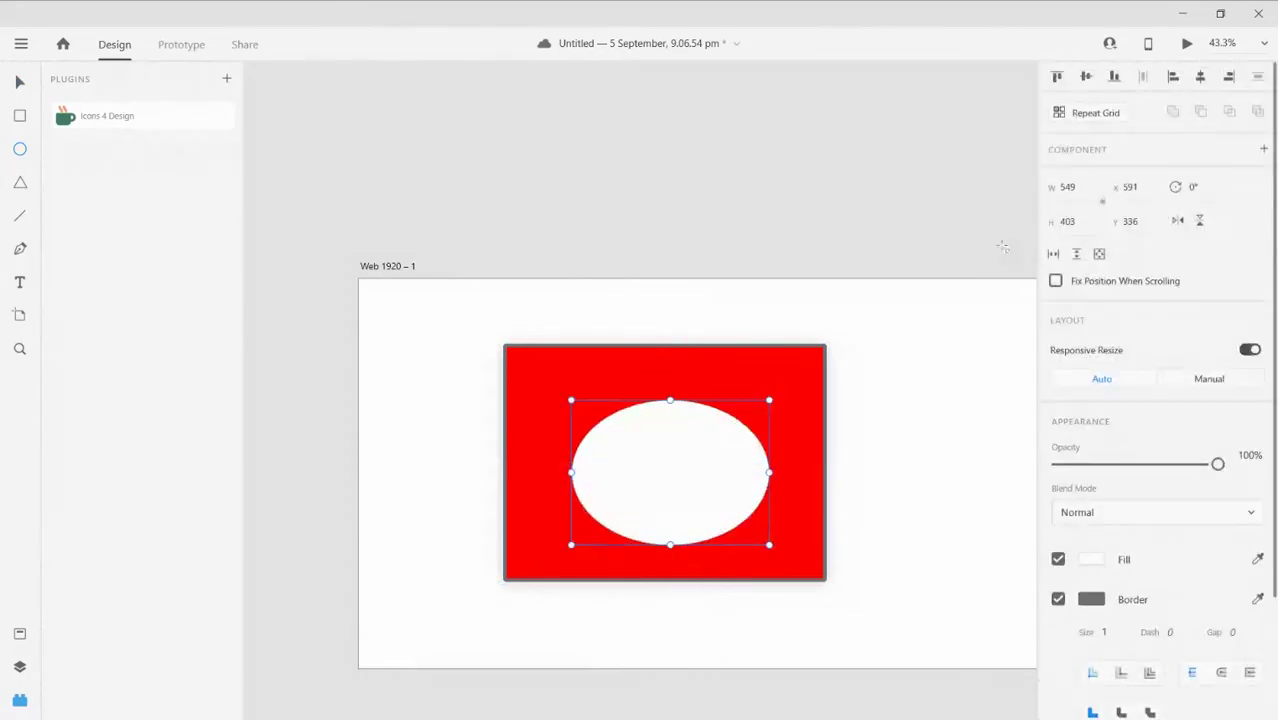
Set the ellipse's width and height to 500 and centre the circle on the red rectangle
left_click(1064, 187)
key("Return")
left_click(1050, 222)
type("500")
key("Return")
mouse_move(662, 494)
left_mouse_down()
mouse_move(655, 482)
mouse_move(673, 473)
left_mouse_up()
Fill the circle with solid muted purple-blue
scroll(1135, 530, "down", 3)
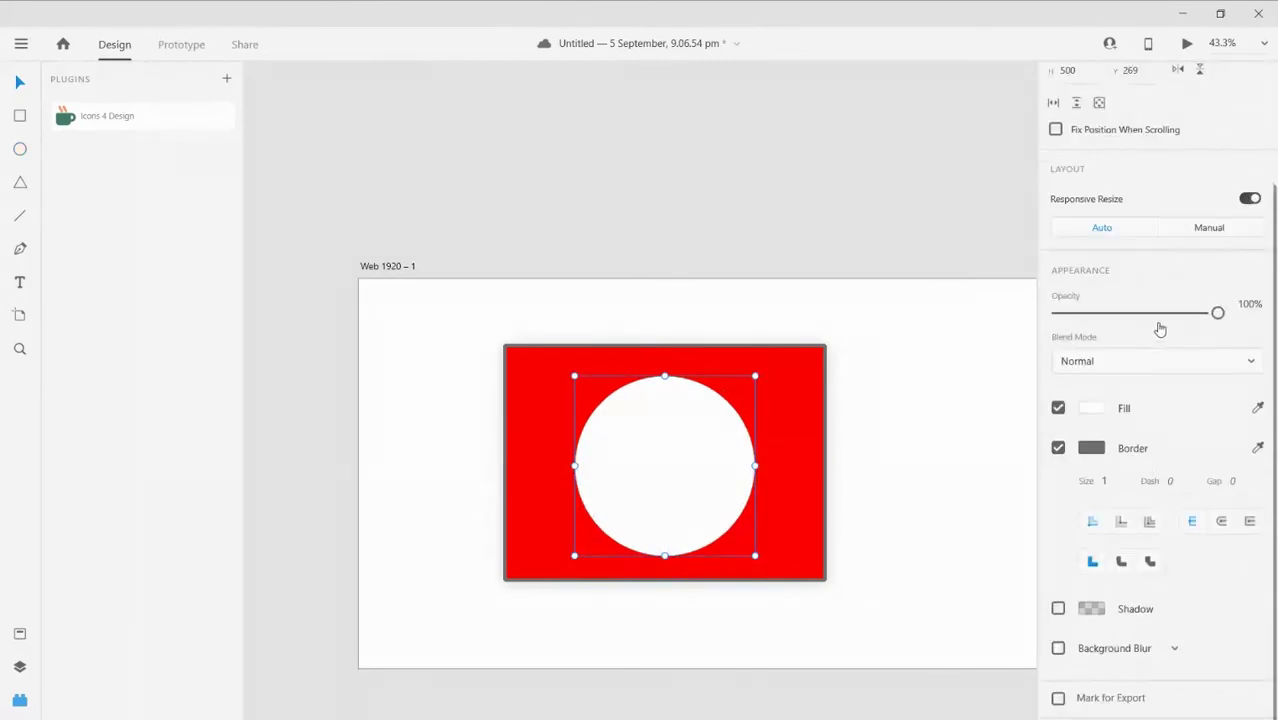
left_click(1091, 408)
left_click_drag(961, 419, 907, 339)
left_click(1005, 355)
Set the circle's border size to 10
left_click(1100, 450)
left_click(1100, 451)
left_click(1110, 472)
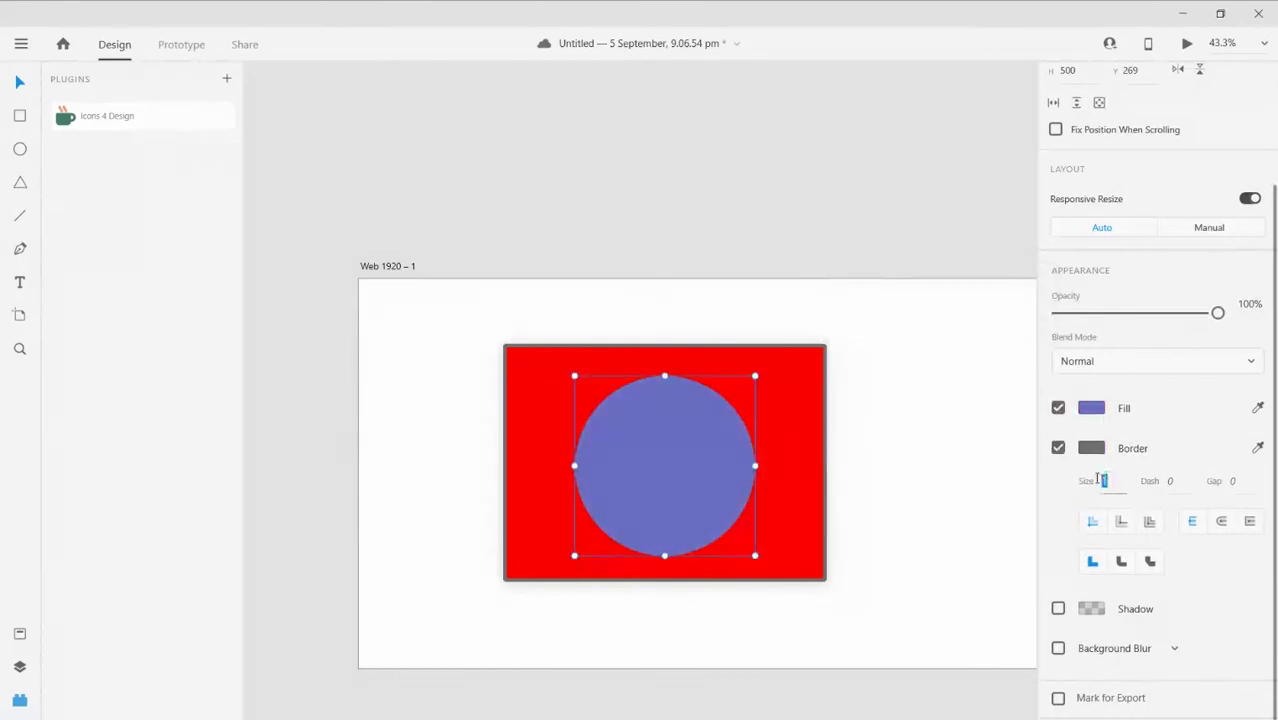
key("Return")
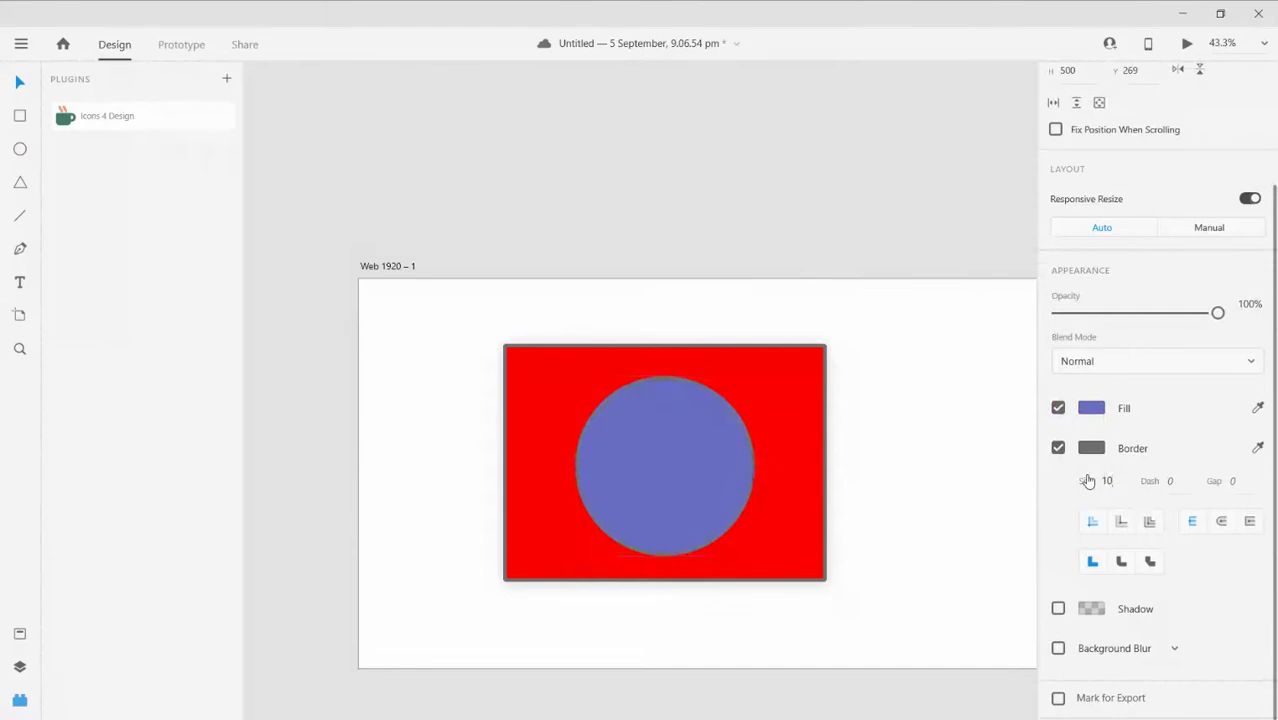
Colour the circle's border green and turn on its shadow
left_click(1098, 450)
left_click(945, 366)
left_click(1007, 400)
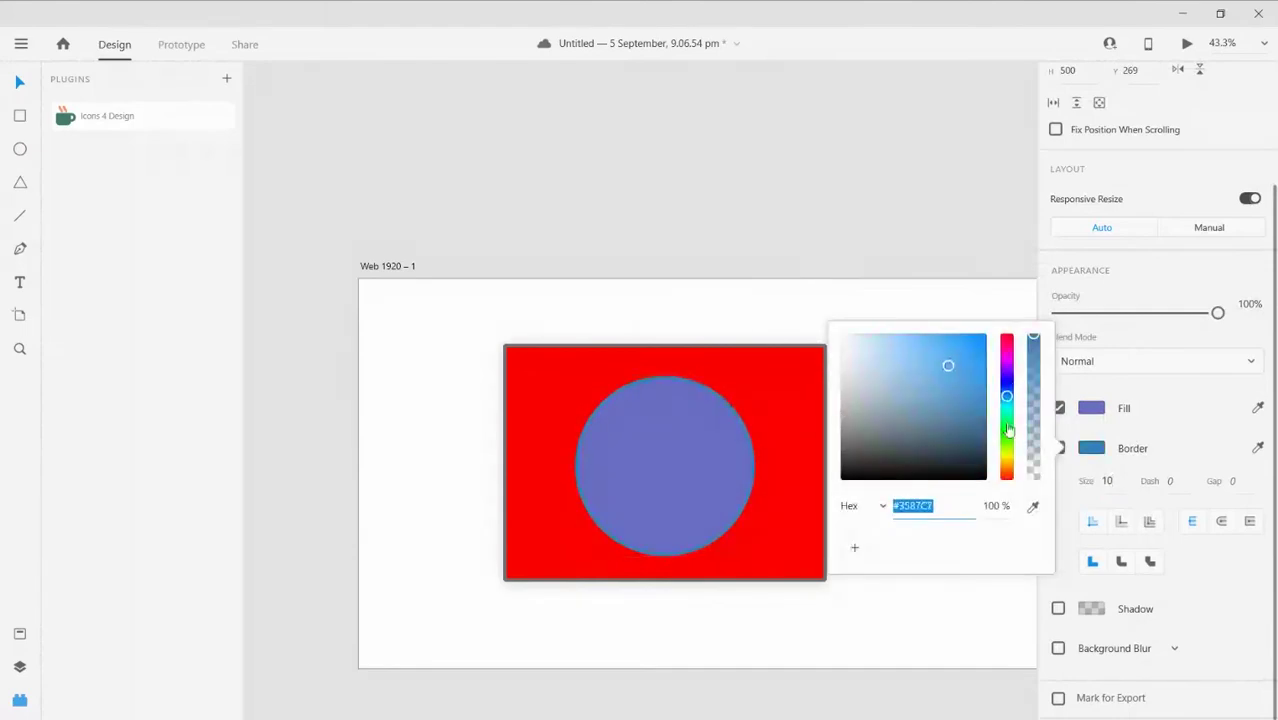
left_click(1007, 440)
left_click(1170, 417)
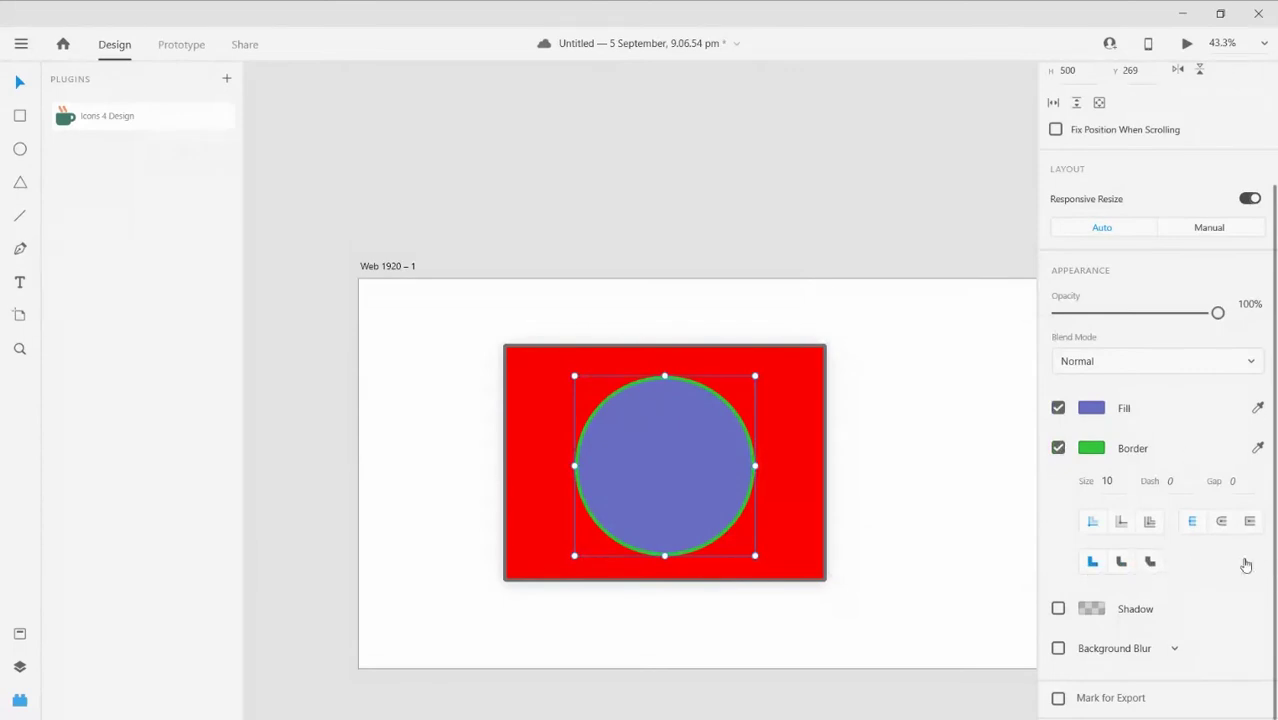
left_click(1058, 608)
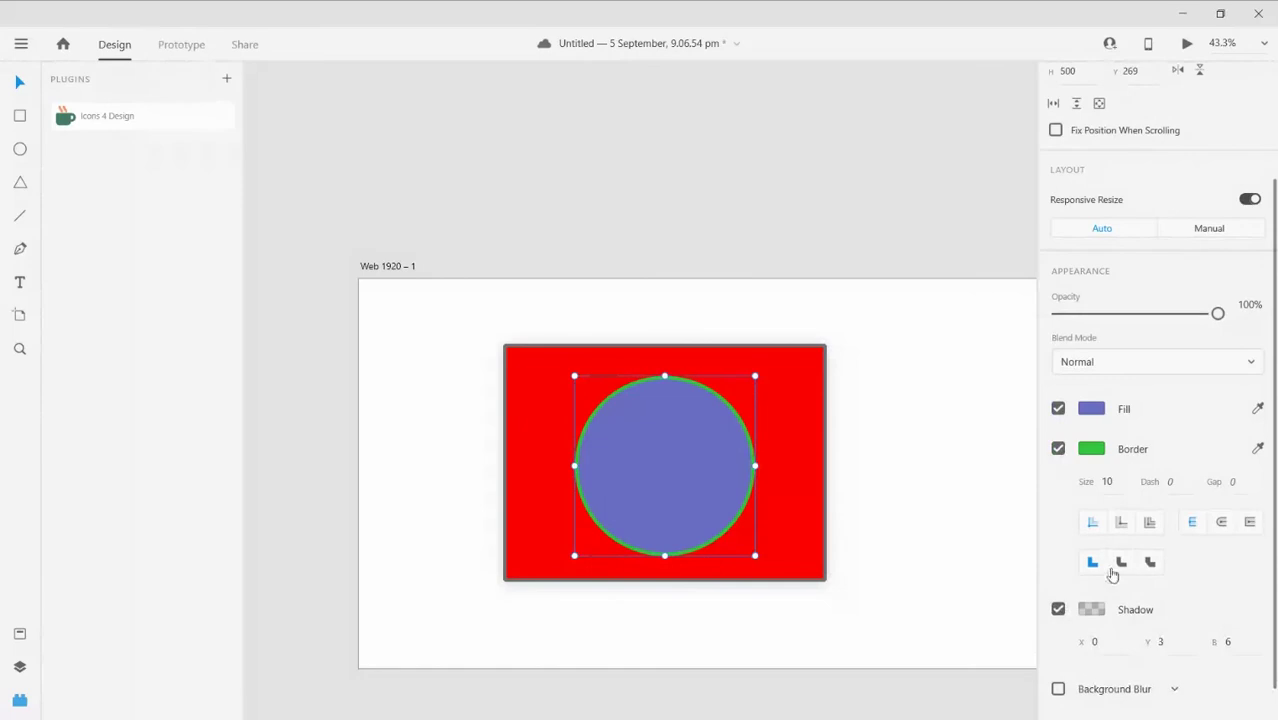
scroll(1133, 287, "up", 3)
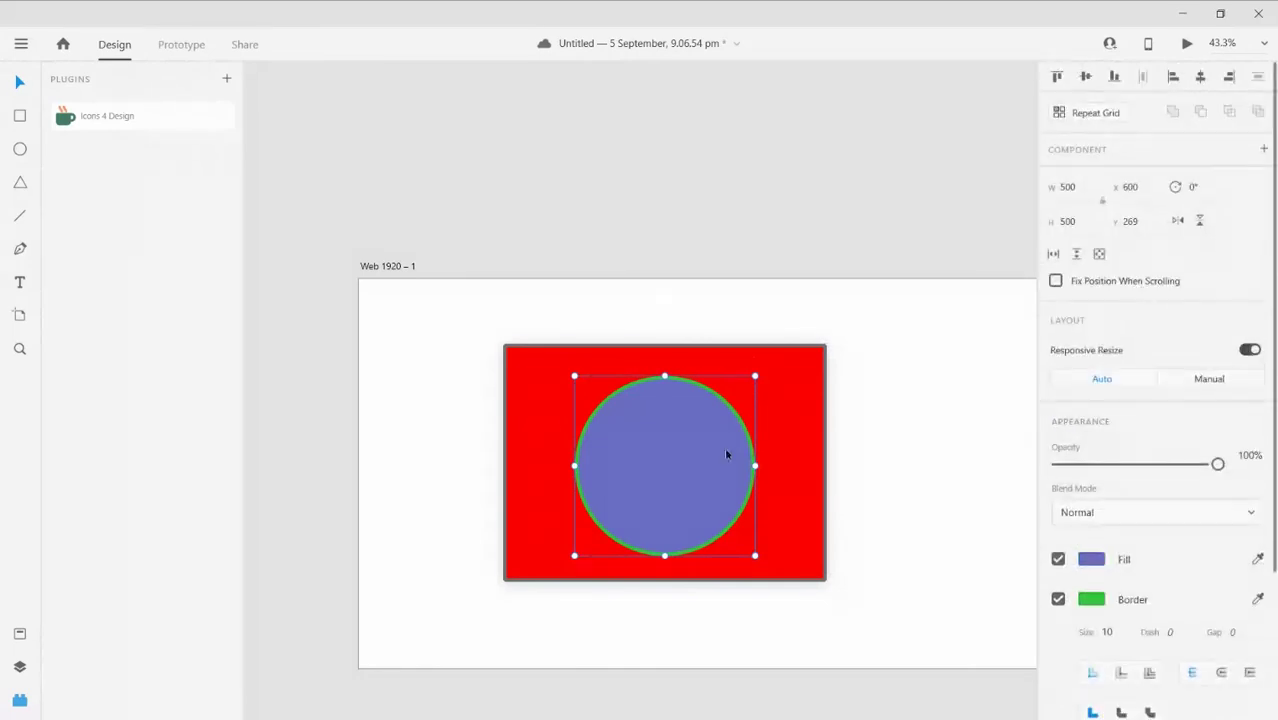
Draw a polygon about 250 by 185 in the middle of the circle, try 7 corners, and set its corner count to 5
left_click(21, 185)
mouse_move(664, 415)
left_mouse_down()
mouse_move(622, 493)
mouse_move(576, 482)
mouse_move(664, 465)
left_mouse_up()
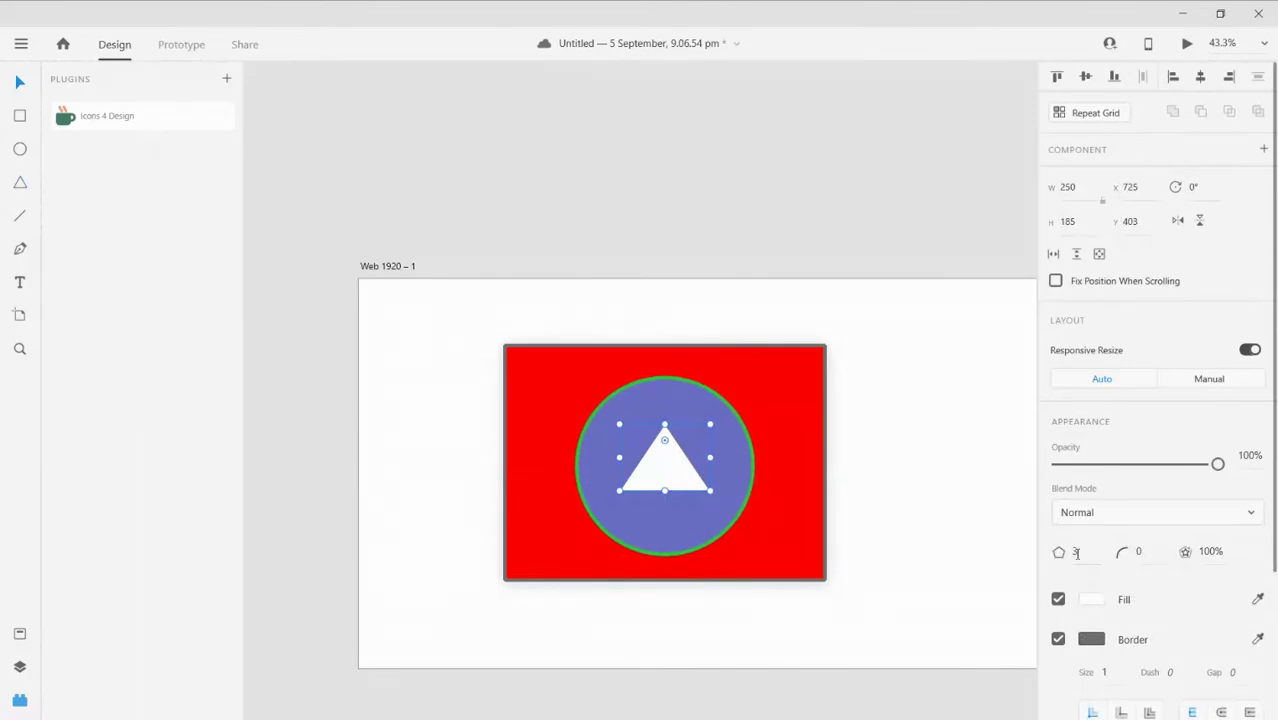
left_click(1083, 553)
type("7")
key("Return")
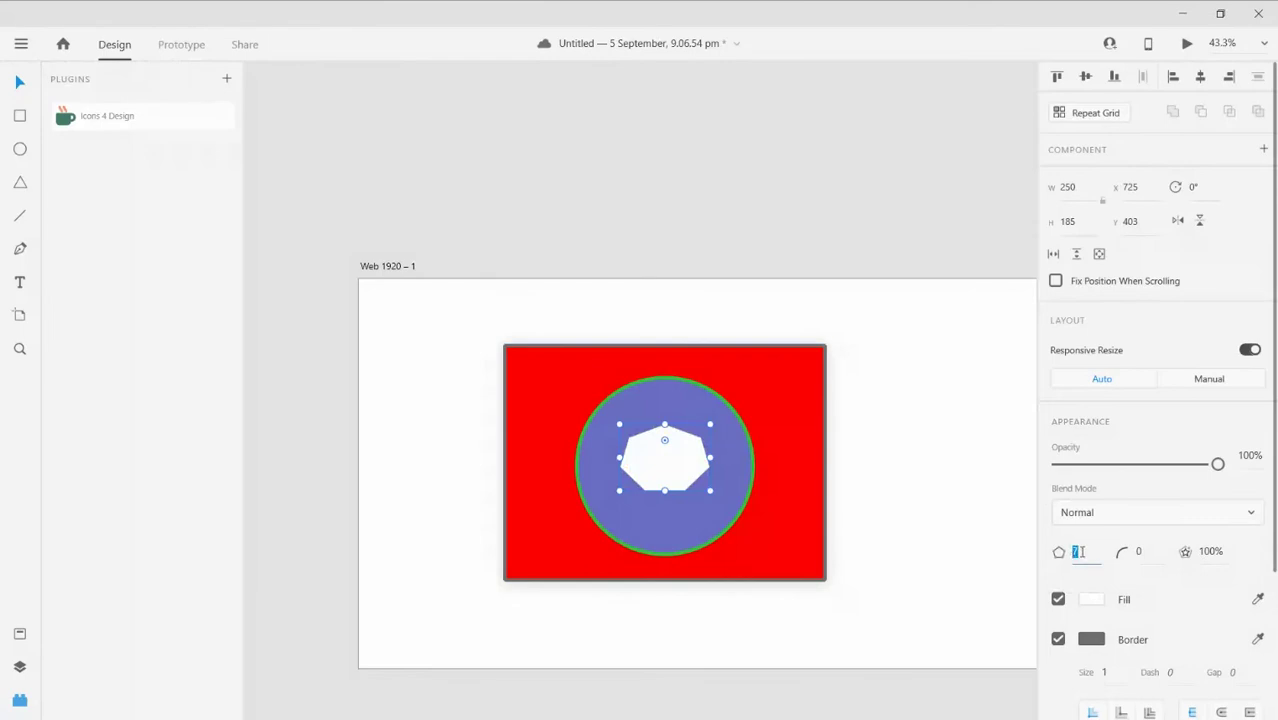
key("Return")
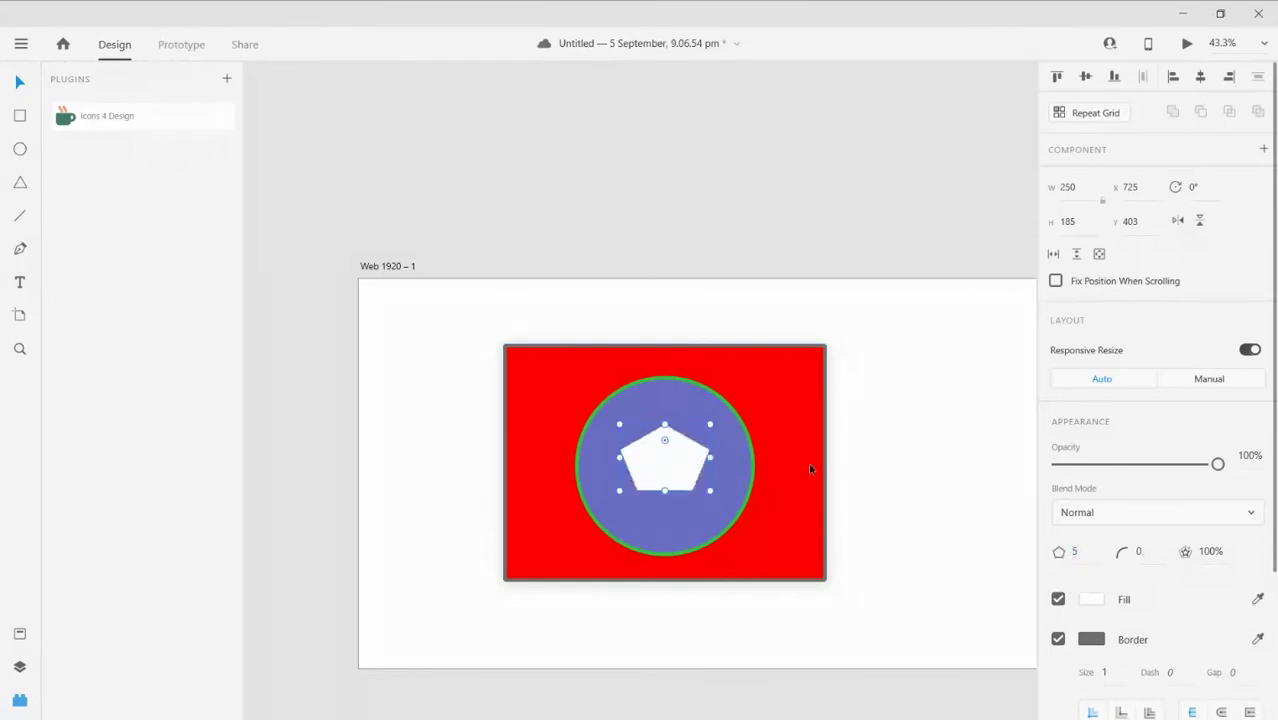
Set the pentagon's corner radius to 10 and check the rounded corners up close
scroll(714, 408, "up", 5)
scroll(708, 405, "down", 5)
scroll(708, 405, "left", 2)
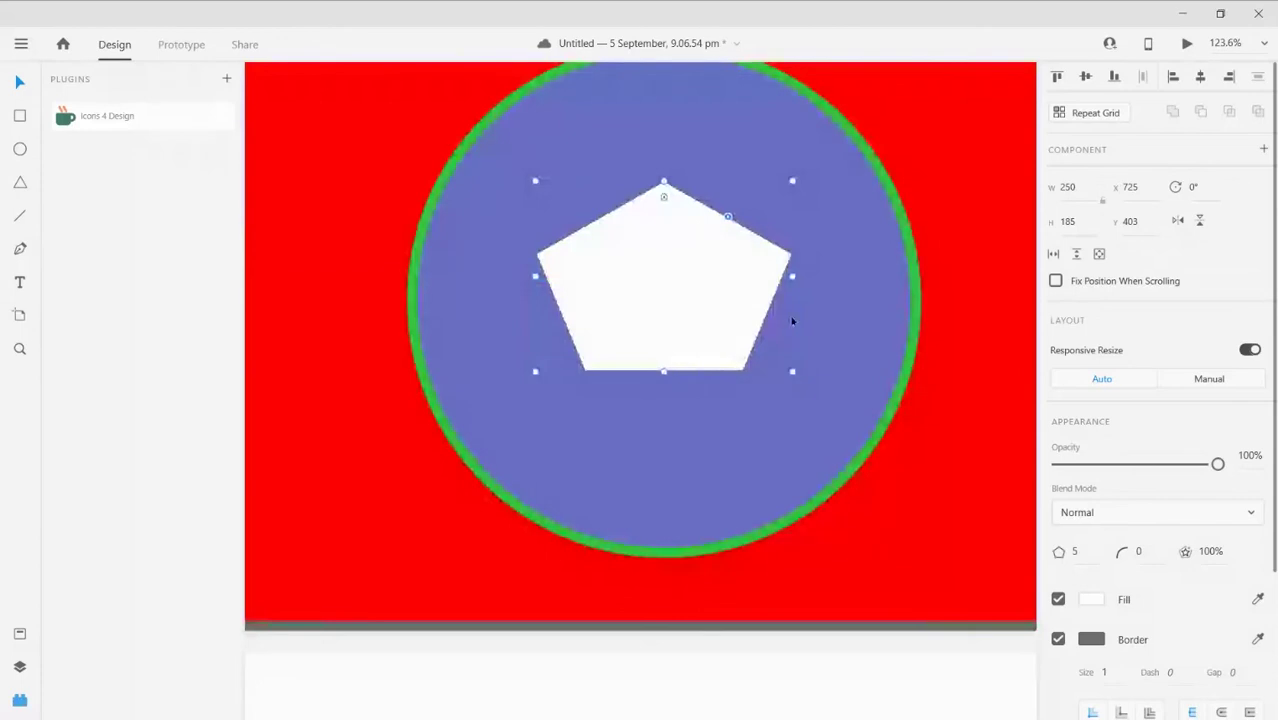
left_click(1163, 552)
type("10")
key("Return")
scroll(790, 200, "up", 5, "ctrl")
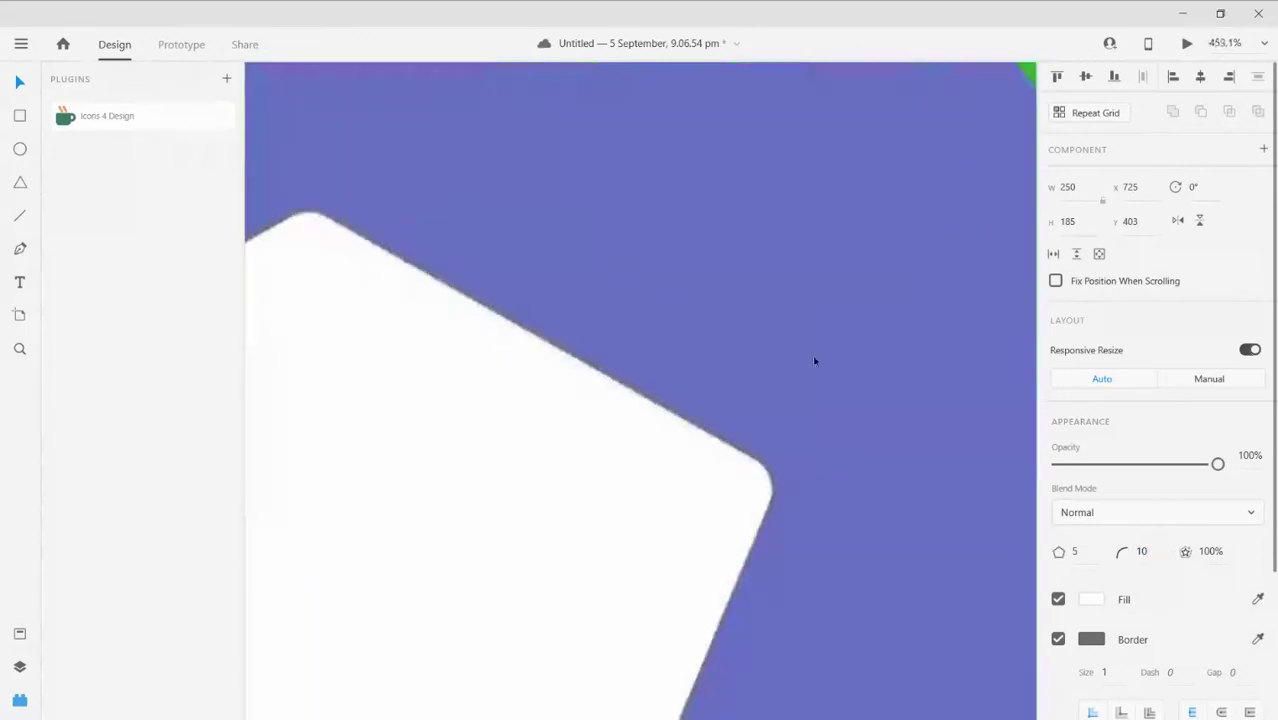
scroll(770, 490, "down", 4, "ctrl")
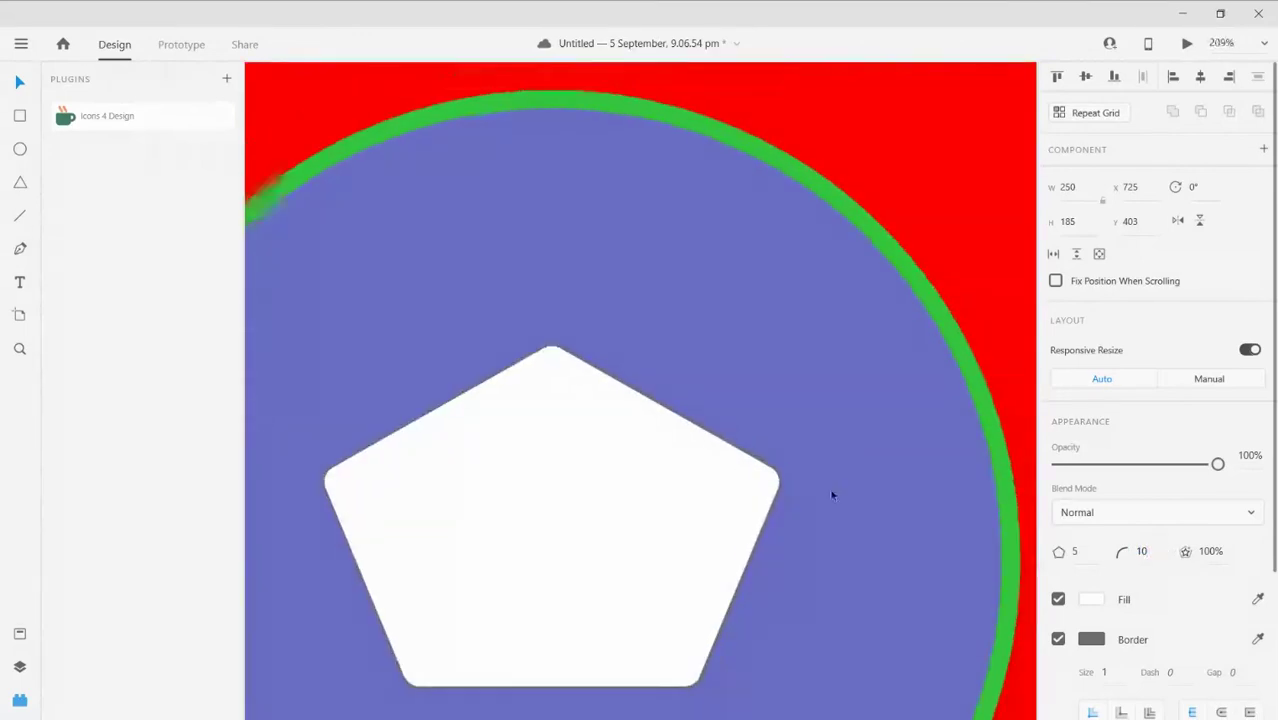
Fill the pentagon with light red
scroll(1188, 587, "down", 3)
left_click(1091, 408)
left_click(946, 308)
left_click(1198, 400)
Set the pentagon's border size to 10
scroll(862, 462, "down", 2)
left_click(1091, 449)
left_click(1112, 482)
type("10")
left_click(709, 450)
Turn on the pentagon's shadow and give its border corners a bevel join
left_click(1058, 609)
left_click(1121, 563)
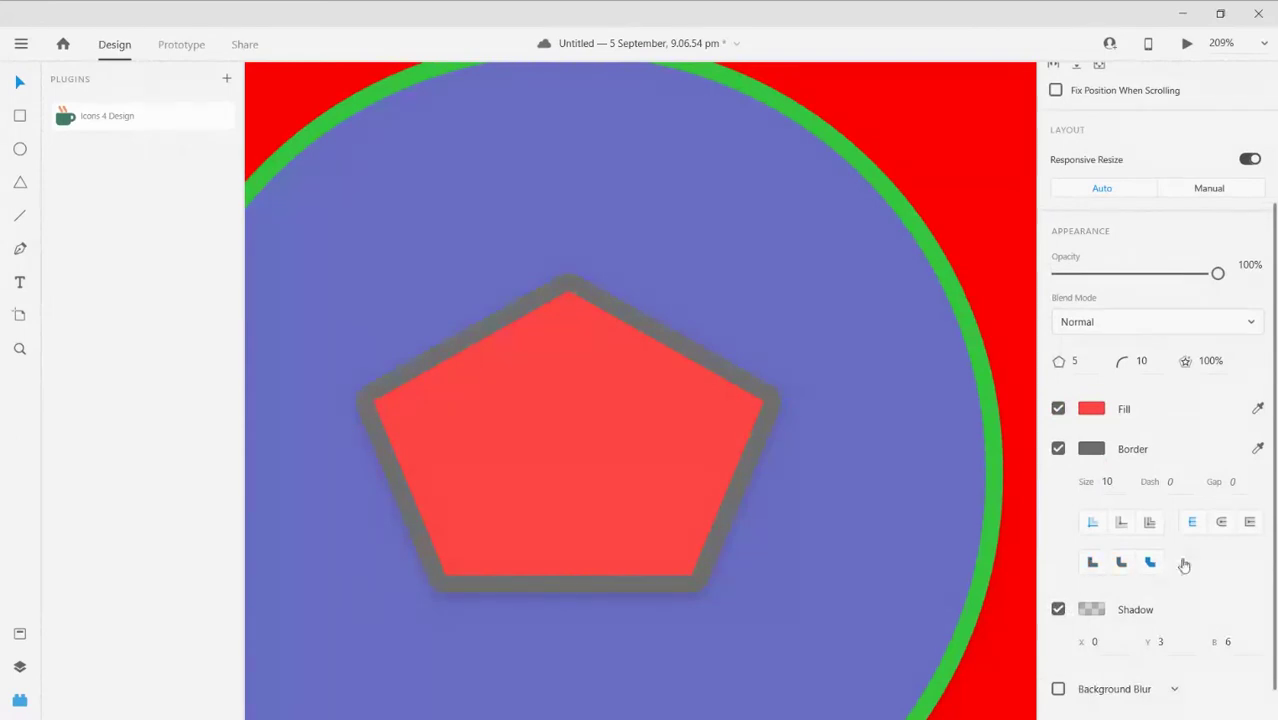
scroll(1158, 572, "down", 1)
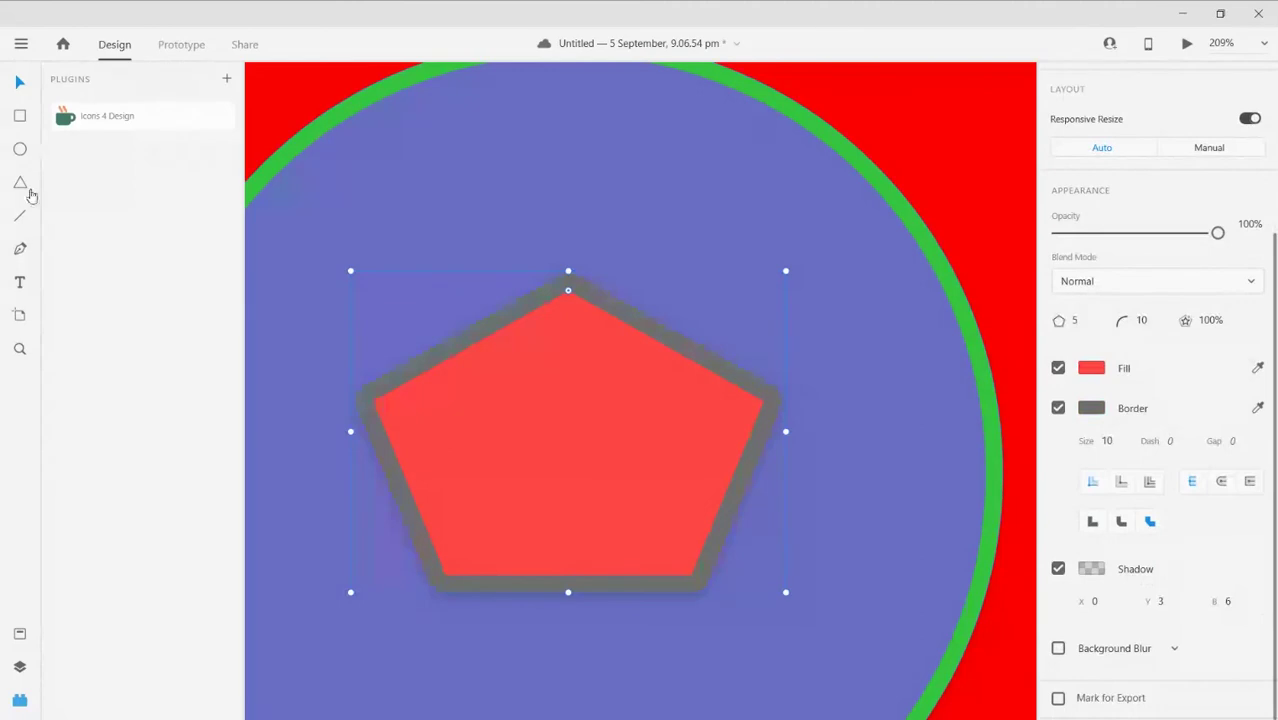
Draw a long line below the rectangle, two near-vertical lines beside it, and a slanted line about 160 by 125 joining their upper ends
scroll(578, 312, "down", 5)
scroll(578, 312, "down", 3)
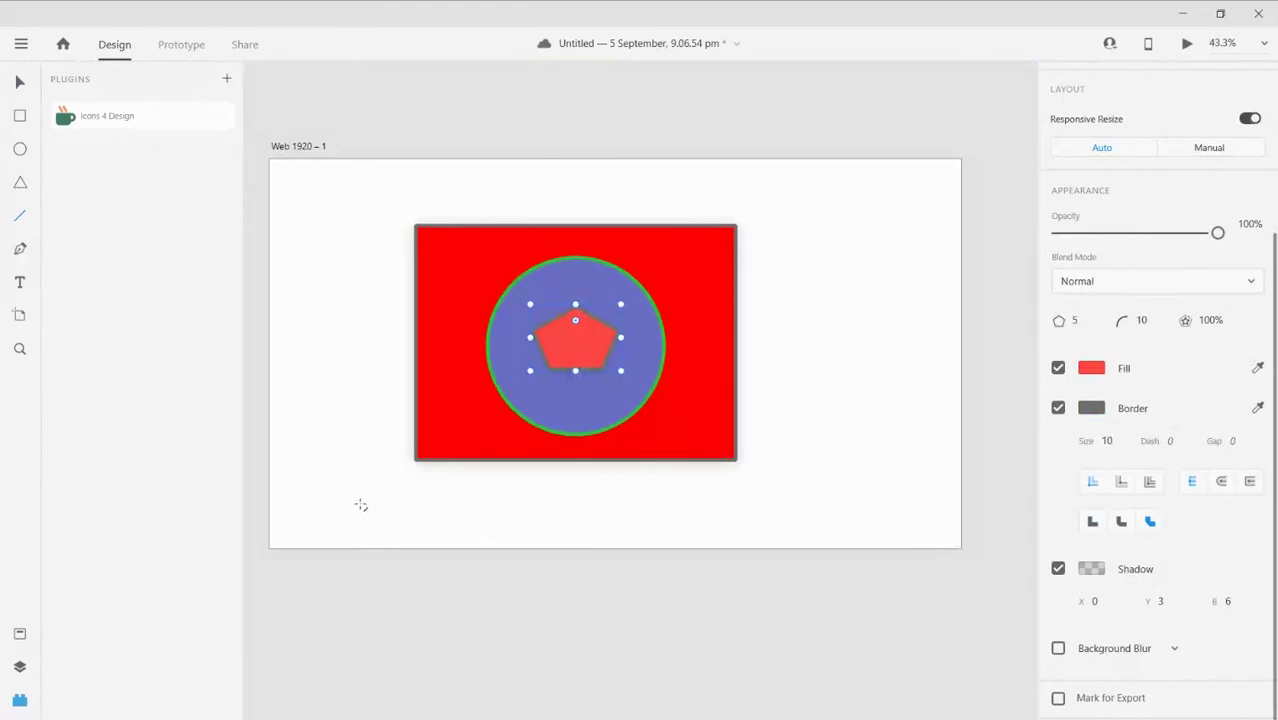
left_click_drag(333, 513, 832, 505)
left_click_drag(871, 464, 860, 275)
left_click_drag(803, 229, 800, 401)
left_click_drag(800, 401, 533, 388)
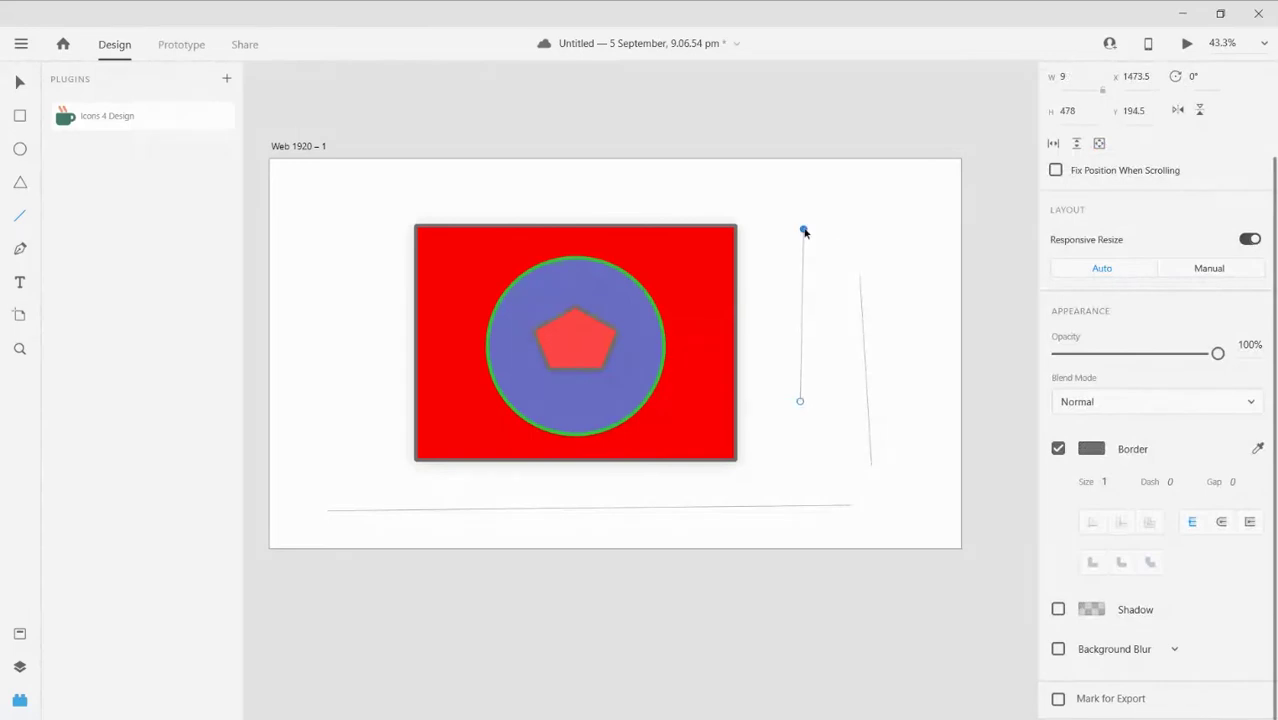
mouse_move(807, 229)
left_mouse_down()
mouse_move(835, 250)
mouse_move(842, 314)
mouse_move(864, 288)
mouse_move(859, 273)
left_mouse_up()
left_click_drag(807, 231, 802, 231)
Colour the short slanted line red (#FF1616) and set its border size to 10
left_click(1090, 448)
left_click_drag(907, 391, 1093, 350)
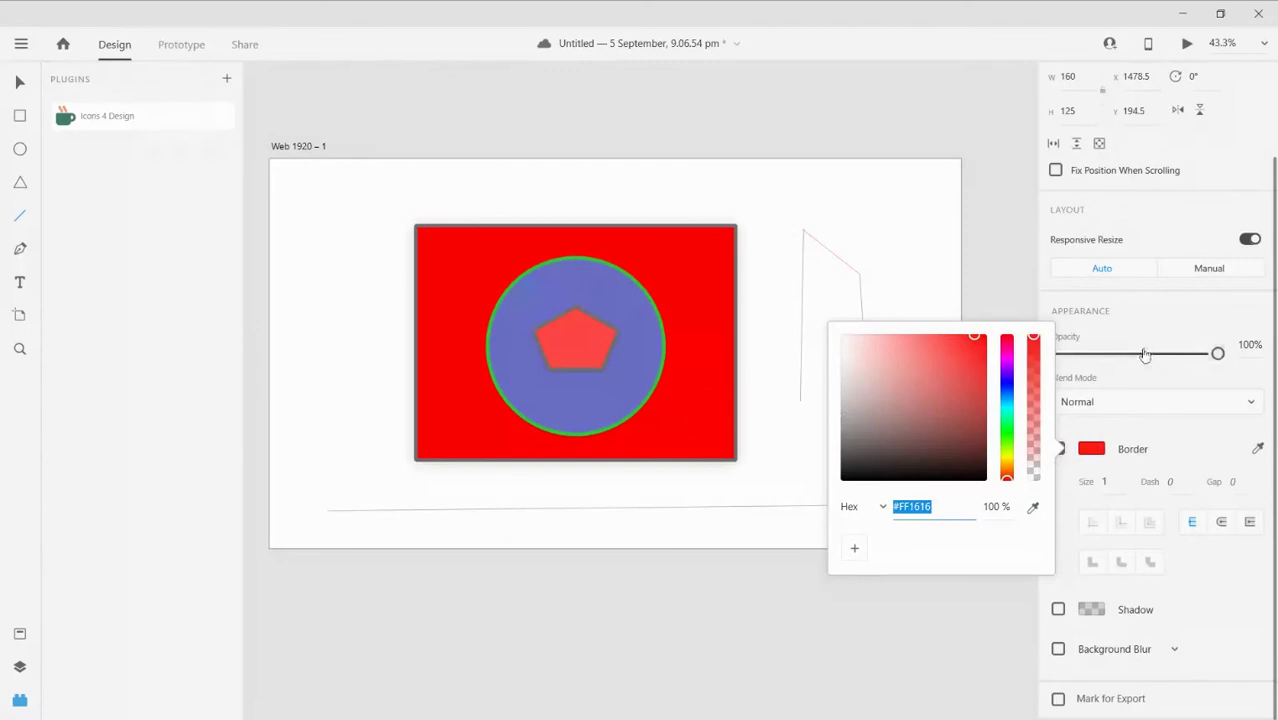
left_click(1139, 499)
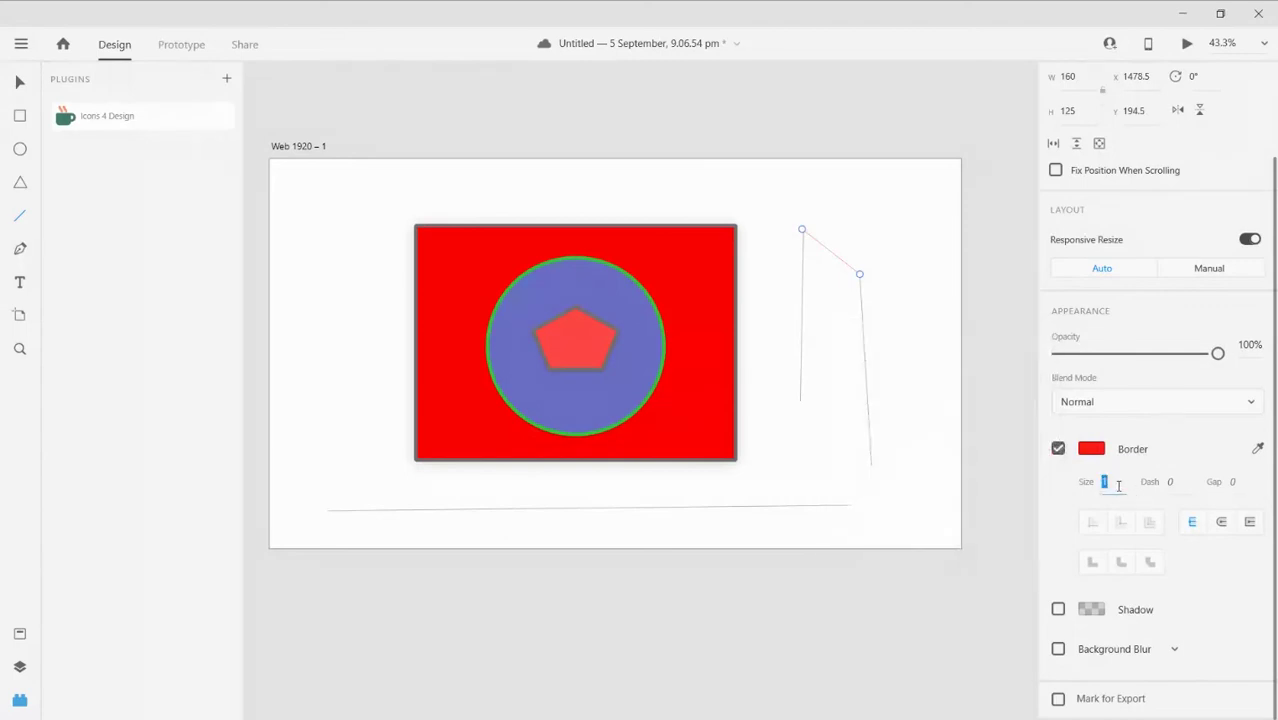
type("0")
key("Return")
Turn on the red line's shadow and set its height to 500
left_click(1058, 609)
scroll(1150, 400, "up", 3)
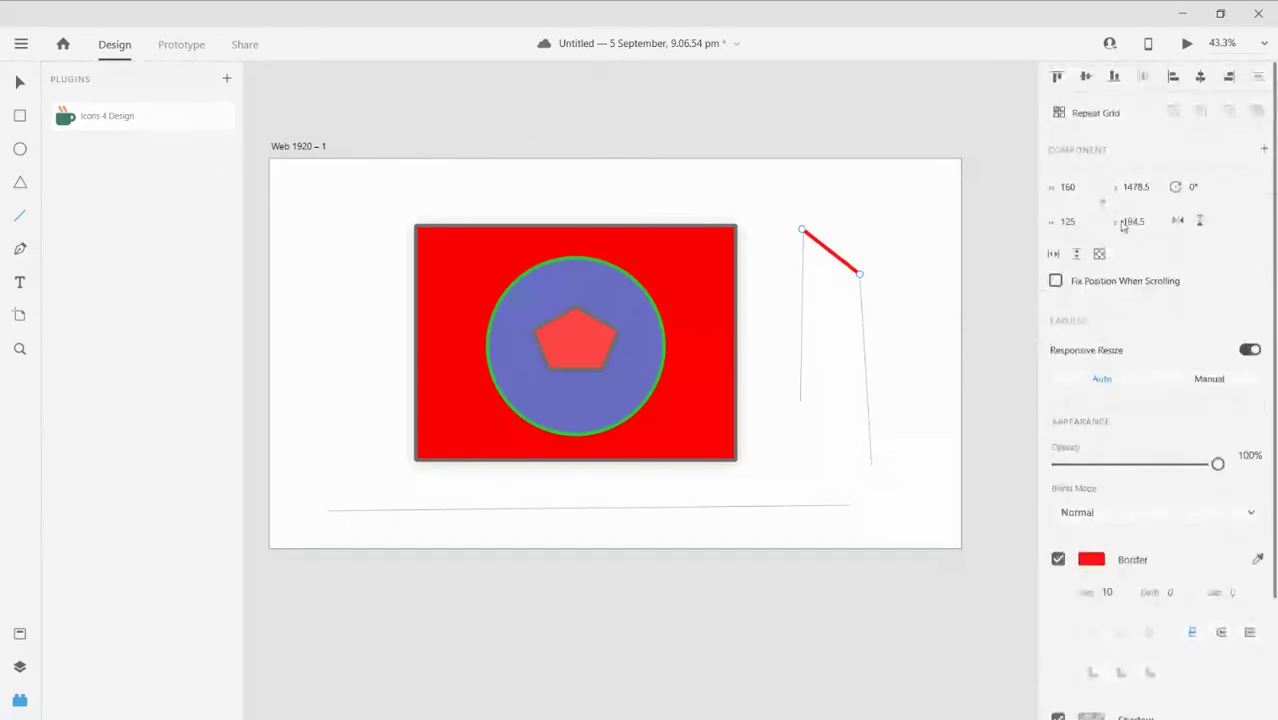
left_click(1064, 221)
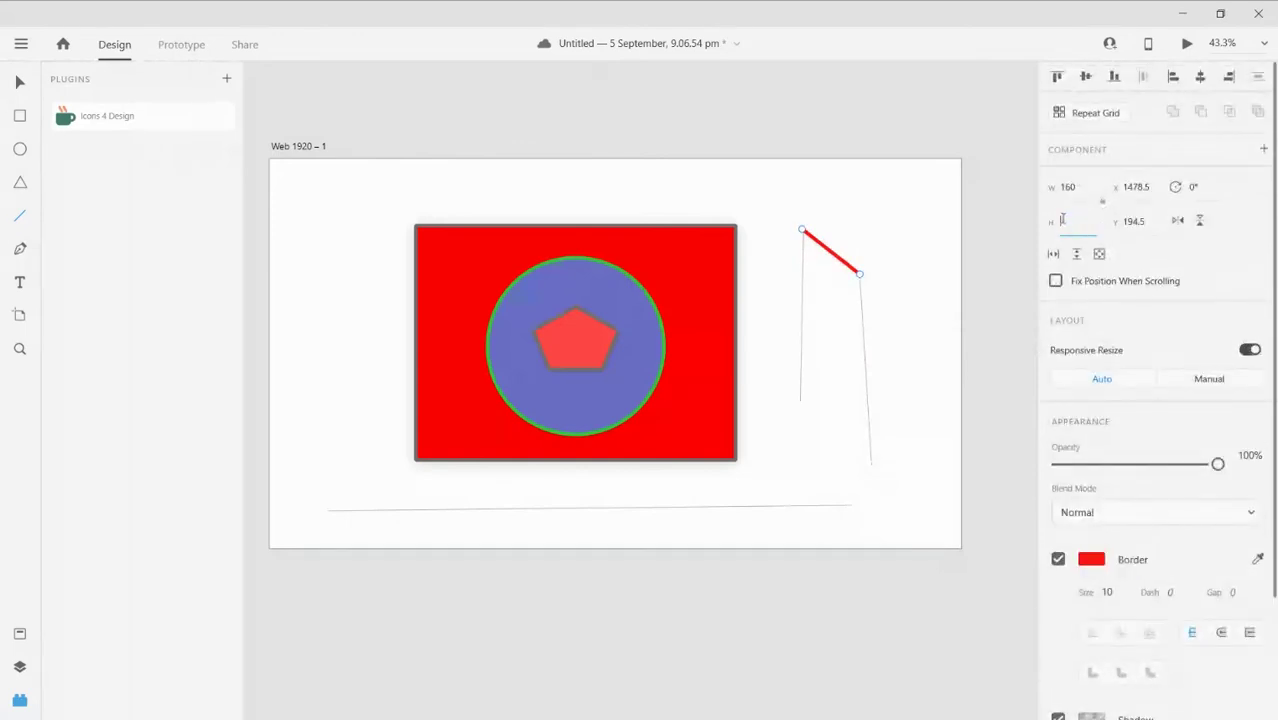
type("100")
key("Return")
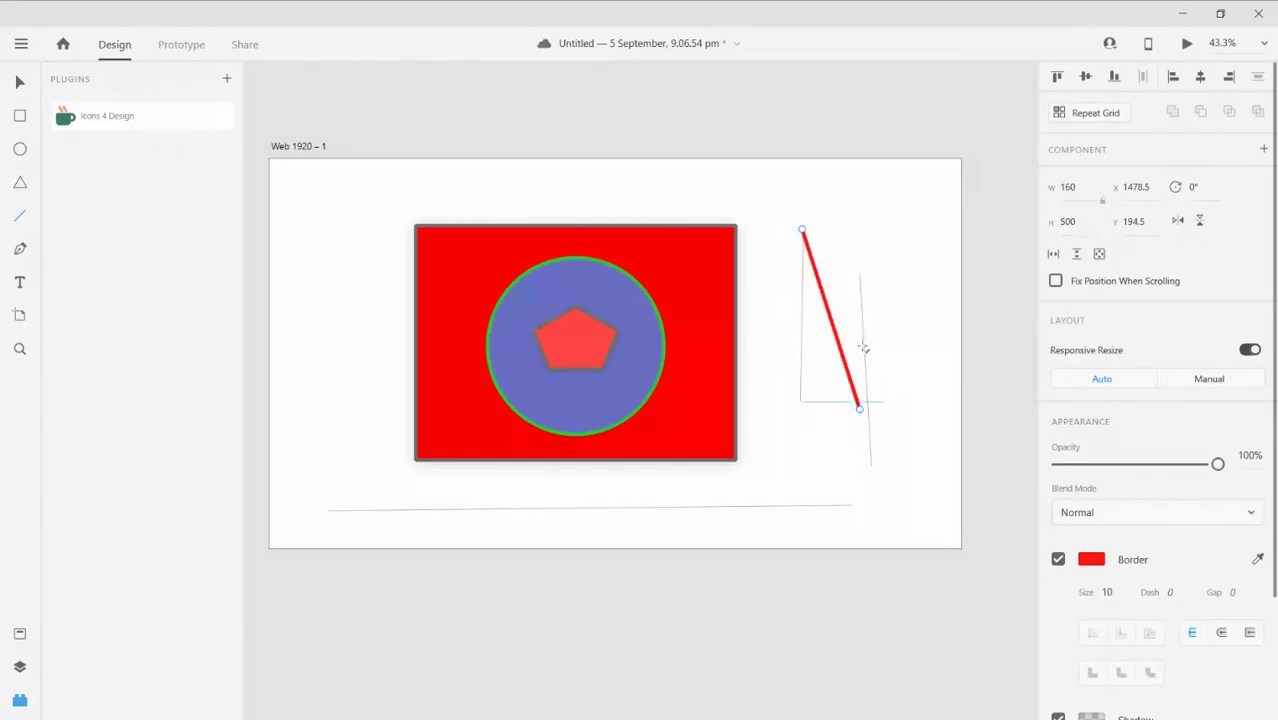
scroll(720, 350, "down", 2)
scroll(1110, 470, "down", 3)
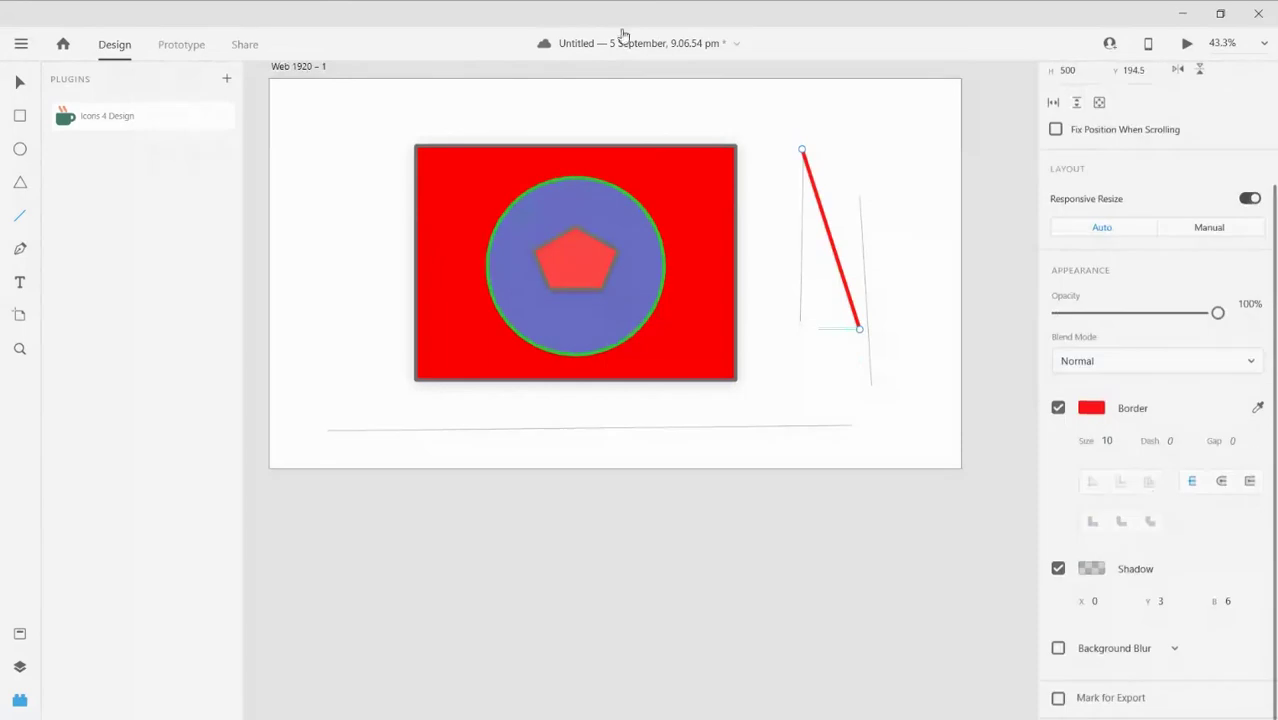
scroll(590, 205, "up", 2)
scroll(1201, 234, "up", 4)
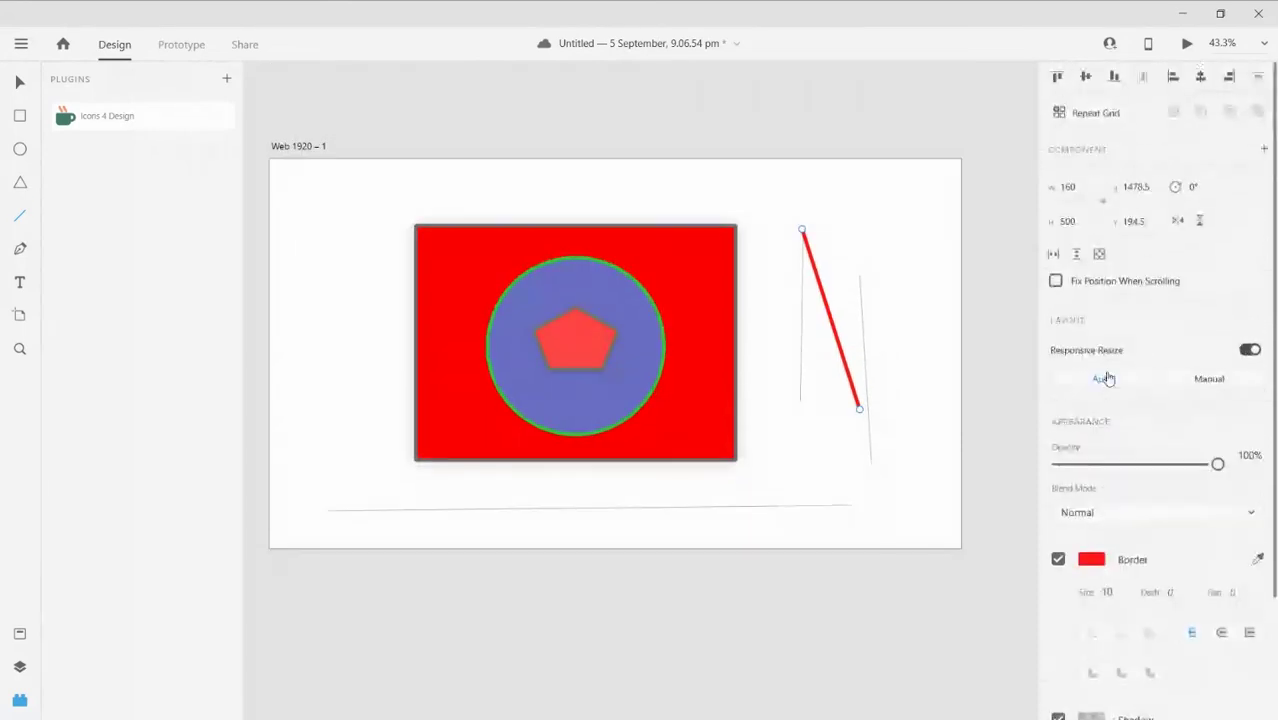
Draw a closed, curvy freeform path with the Pen tool, running from the artboard's blank upper-left area across the rectangle and circle
left_click(18, 249)
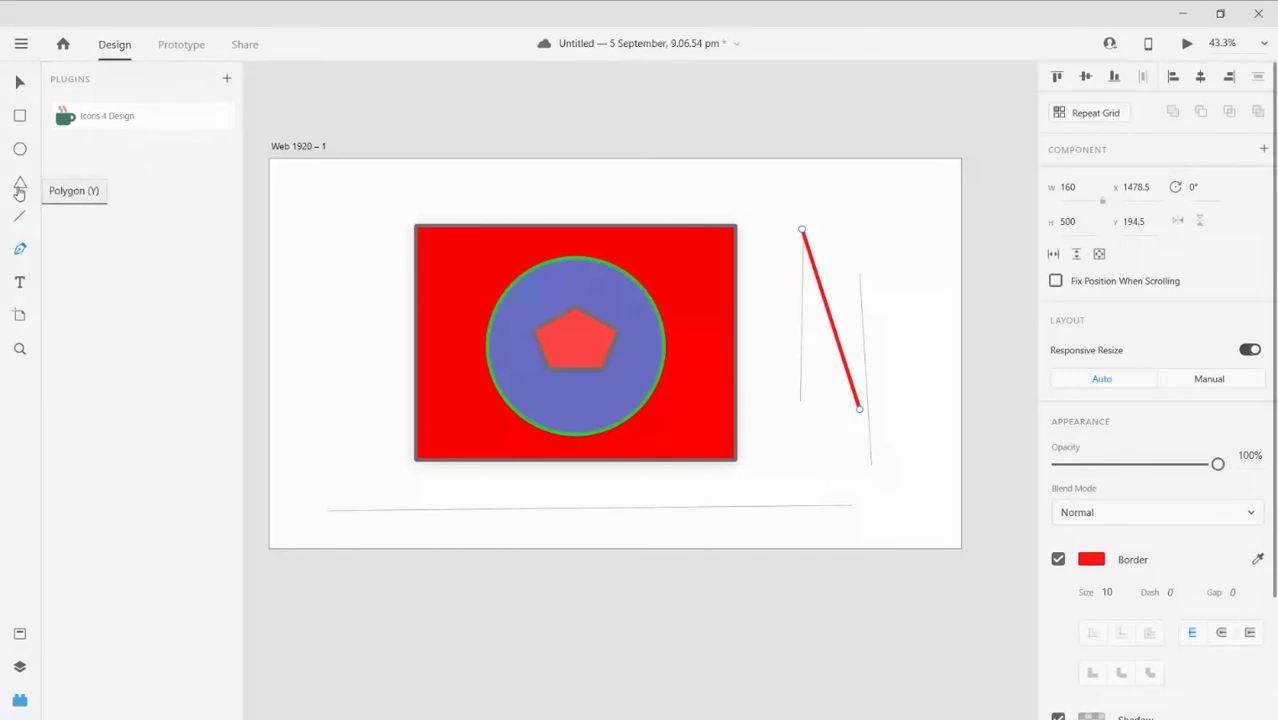
left_click(342, 210)
mouse_move(391, 197)
left_mouse_down()
mouse_move(405, 305)
mouse_move(485, 241)
left_mouse_up()
left_click(543, 217)
left_click(643, 263)
left_click(600, 361)
left_click_drag(420, 418, 405, 429)
left_click_drag(342, 344, 330, 275)
left_click_drag(371, 272, 325, 209)
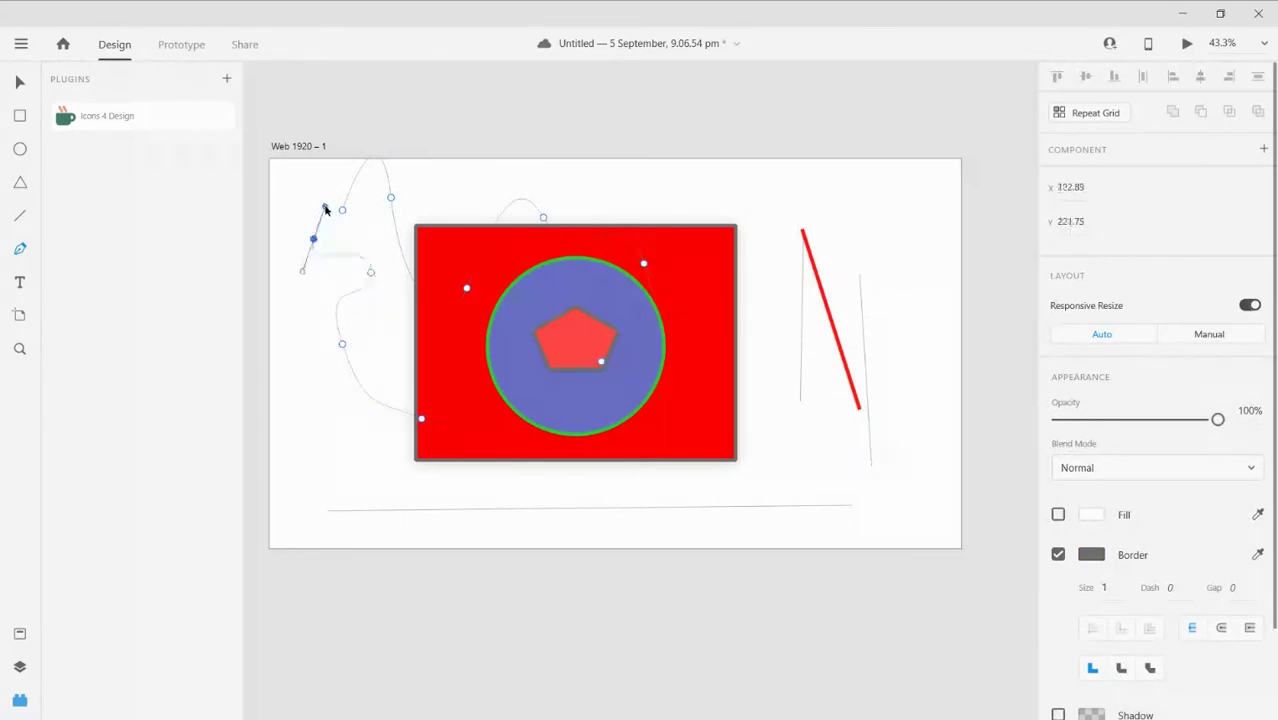
left_click(342, 210)
key("Escape")
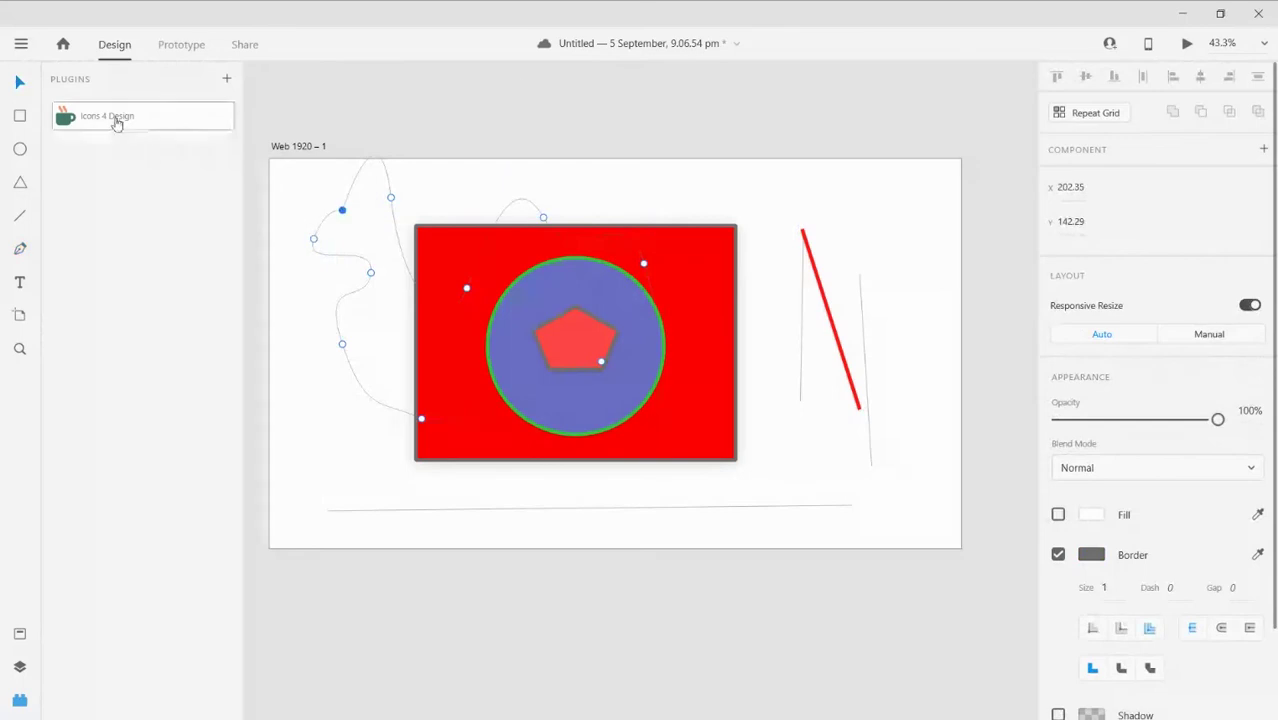
Fill the freeform path with solid yellow-green (#D5FF00)
left_click(1094, 516)
left_click(1005, 530)
left_click_drag(936, 531, 990, 405)
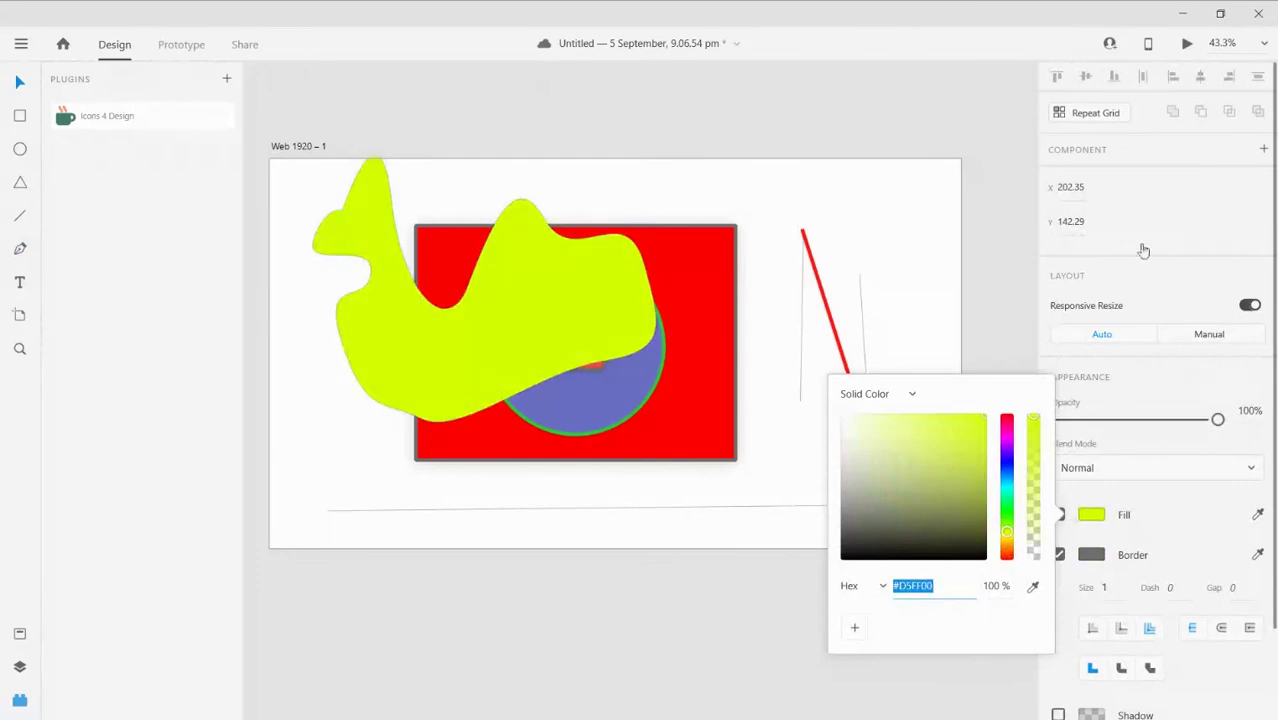
left_click(1170, 467)
left_click(1170, 216)
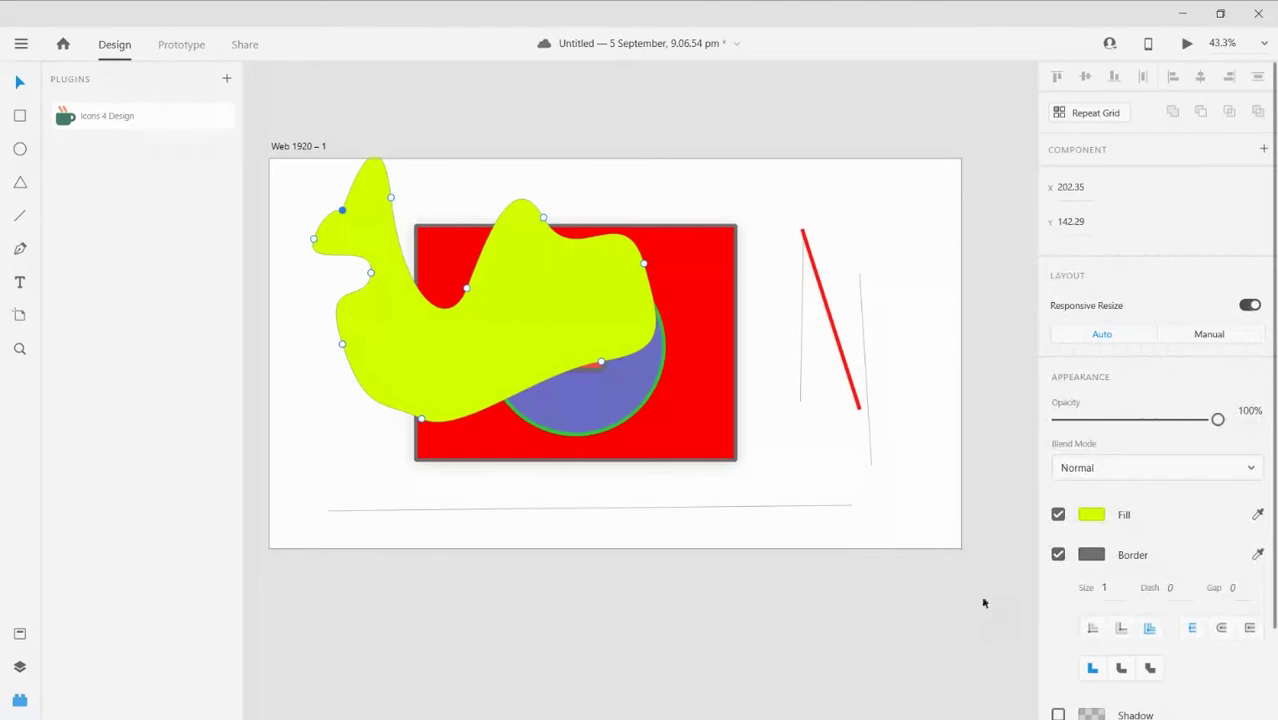
Colour the freeform path's border blue (#0056FF) and set its size to 10
left_click(1088, 556)
left_click_drag(1008, 481, 1005, 510)
left_click(972, 506)
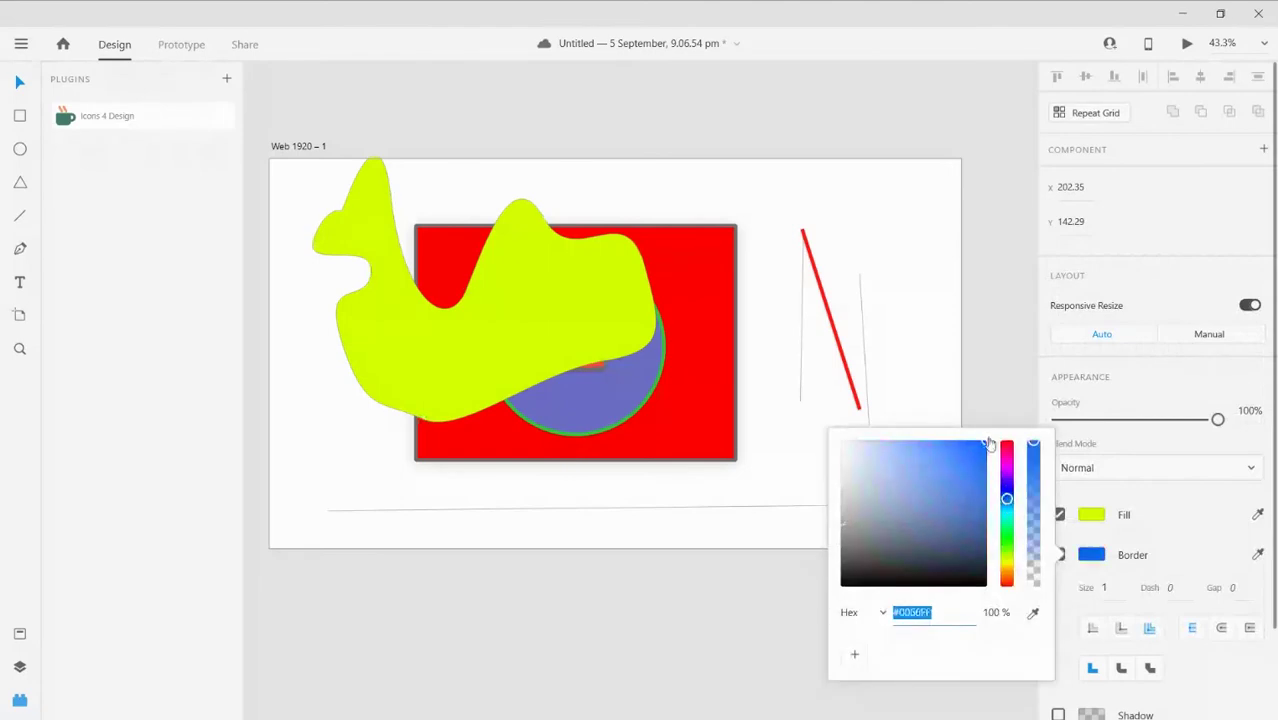
left_click(1158, 512)
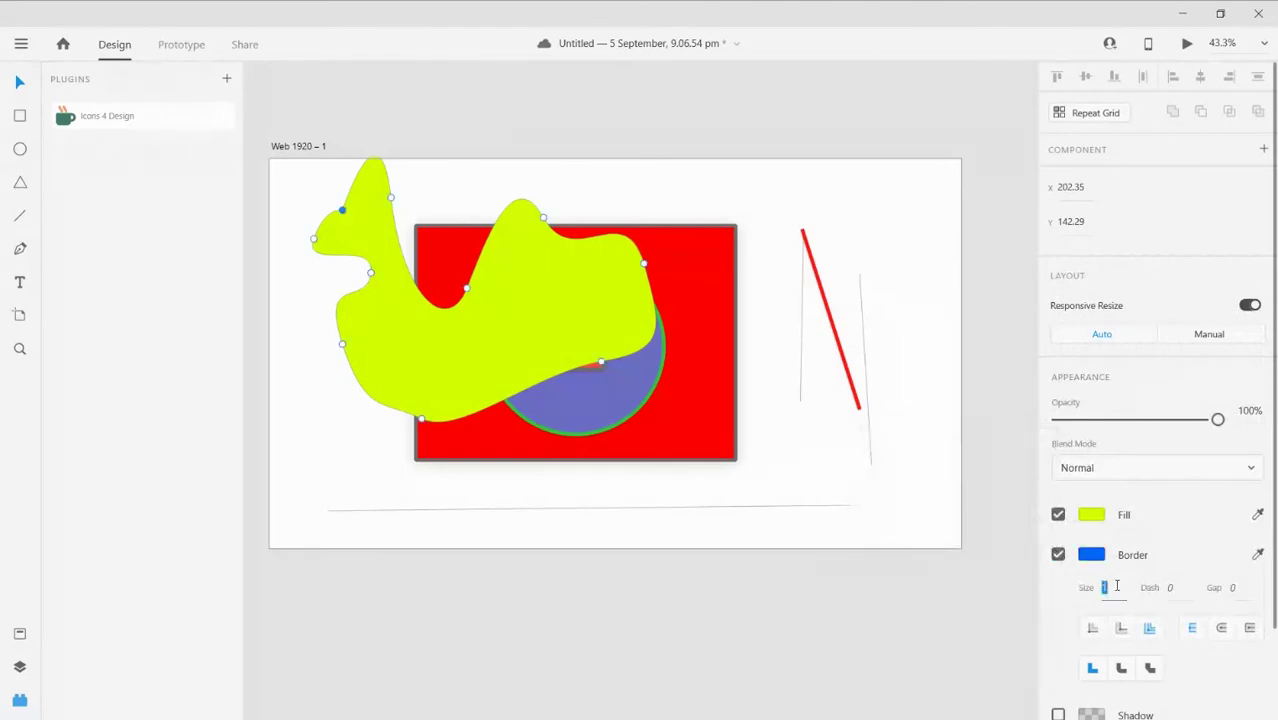
type("10")
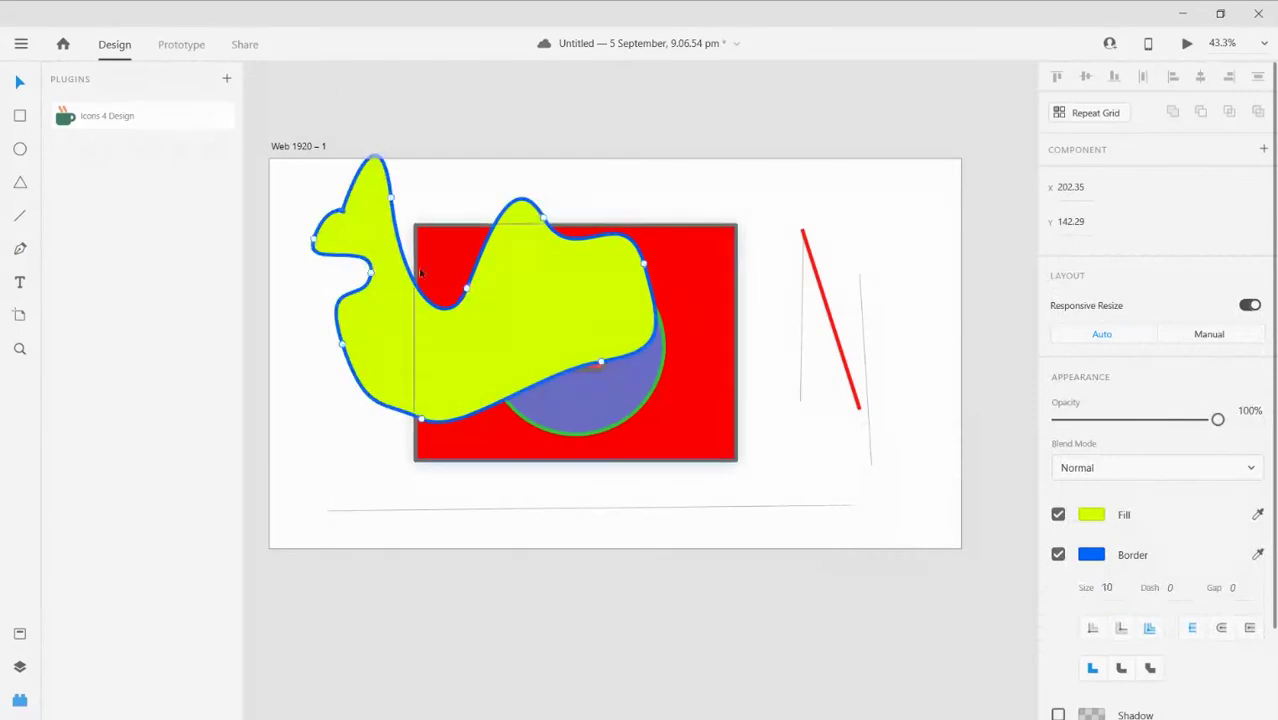
scroll(1272, 590, "down", 2)
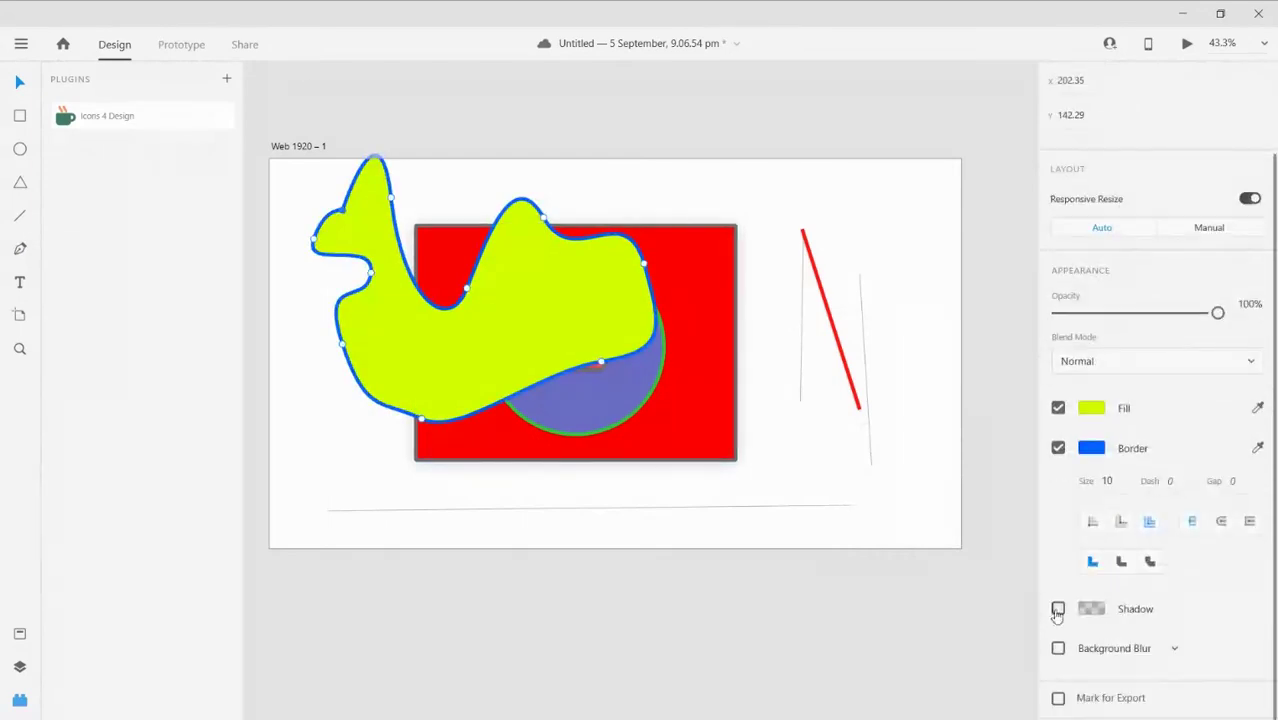
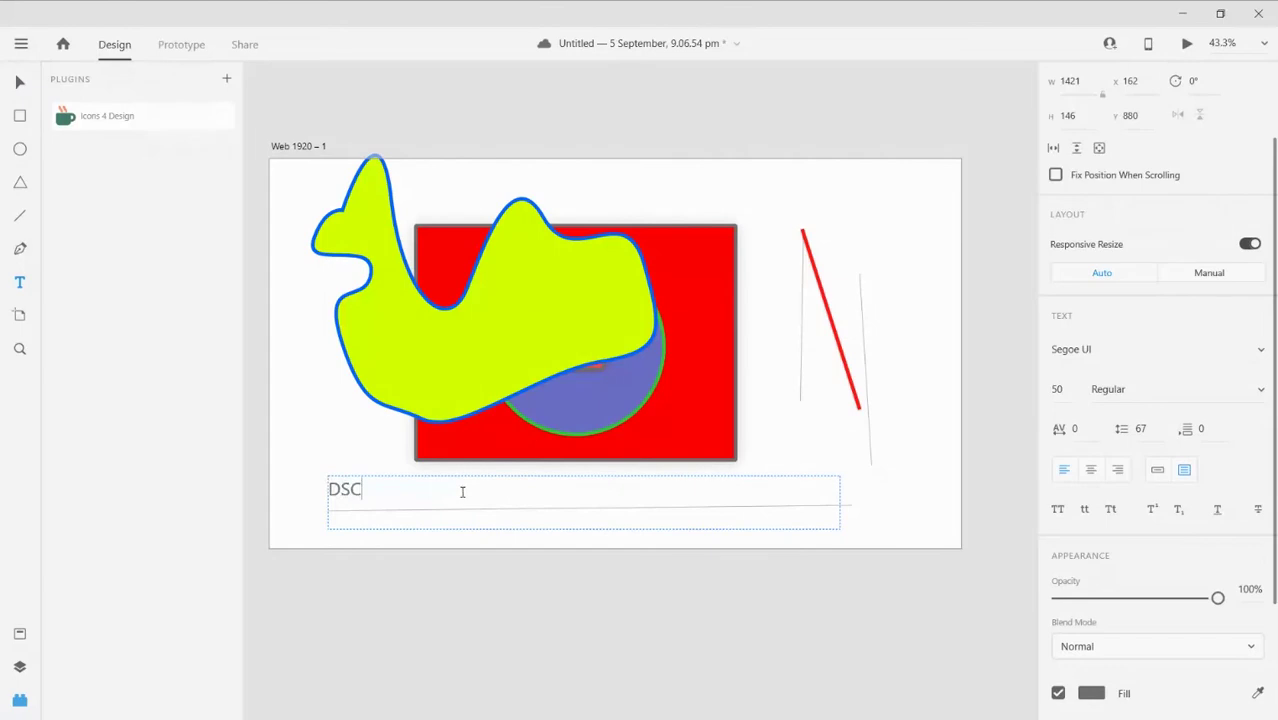
Complete the text below the rectangle so it reads "DSC SASTRA DEEMED TO BE UNIVERSITY"
type("TRA DEEME")
type("D TO BE UNIVERSU")
type("ITU")
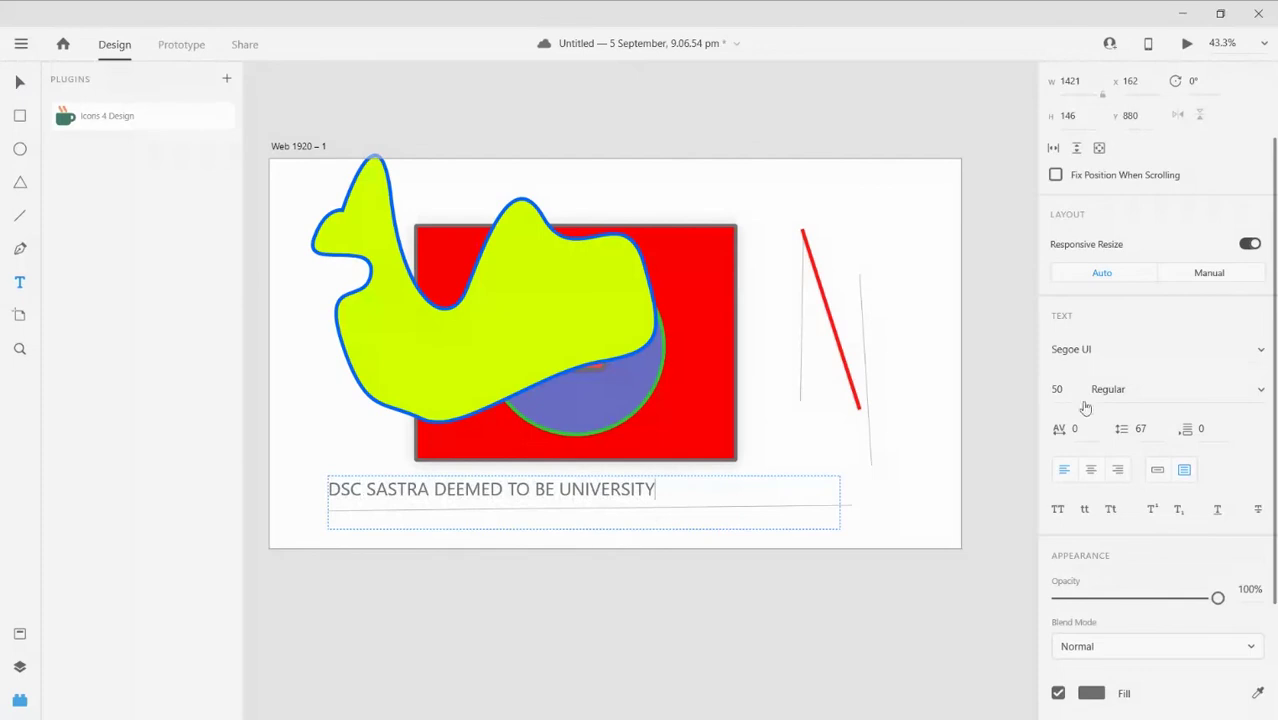
Try to switch the font to Helvetica at the text cursor while the text is still being edited
left_click(1107, 357)
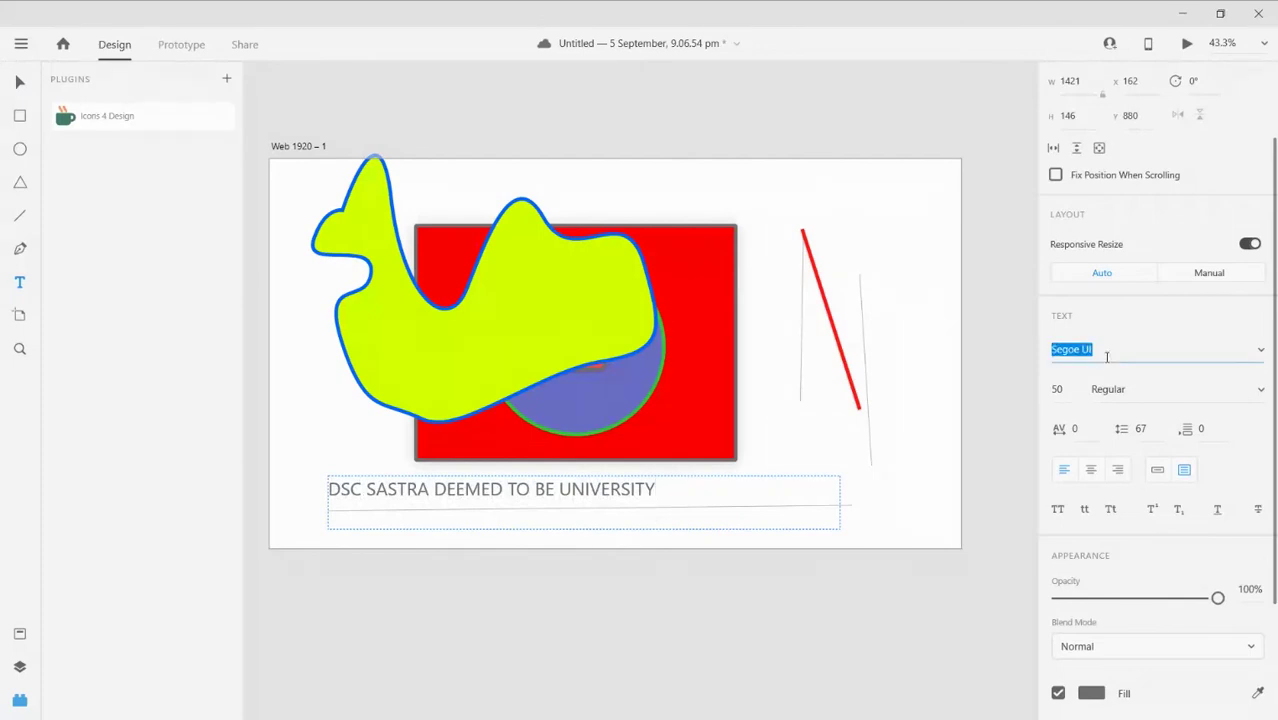
type("Sh")
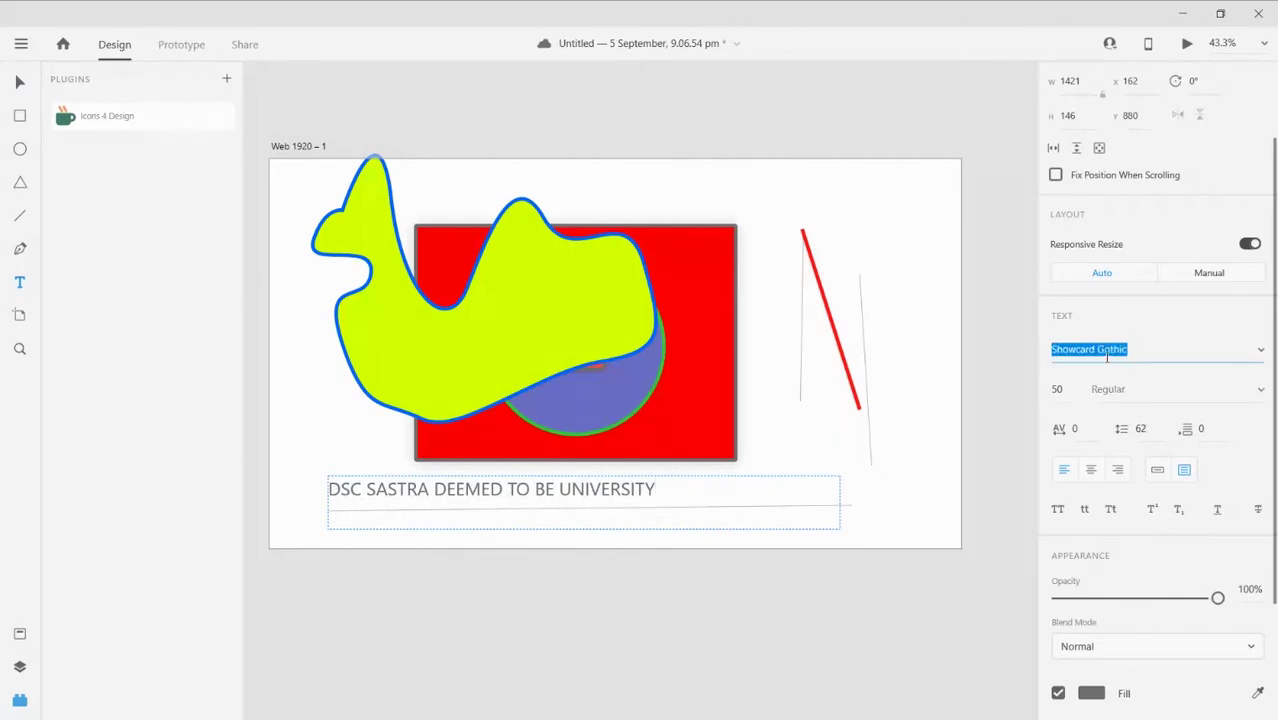
type("E")
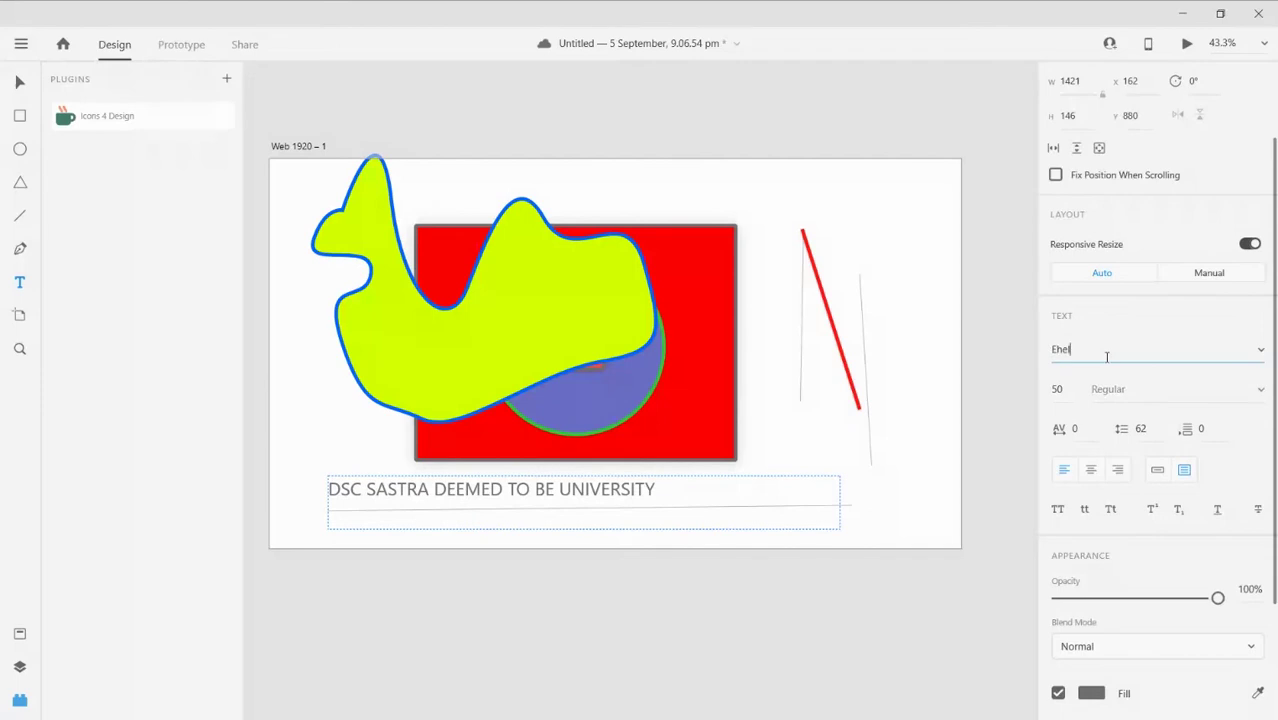
type("Helvetica")
key("Return")
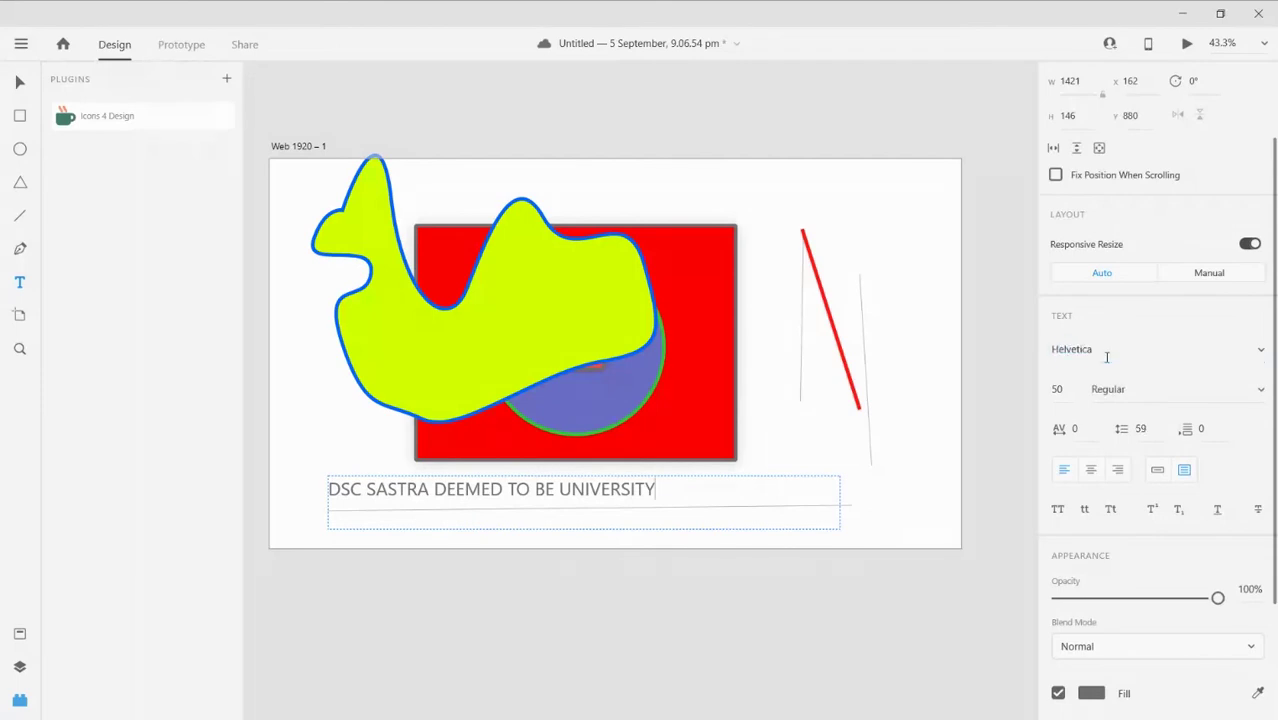
Finish editing the text and set the whole text object's font to Helvetica
key("ctrl+a")
left_click(1130, 341)
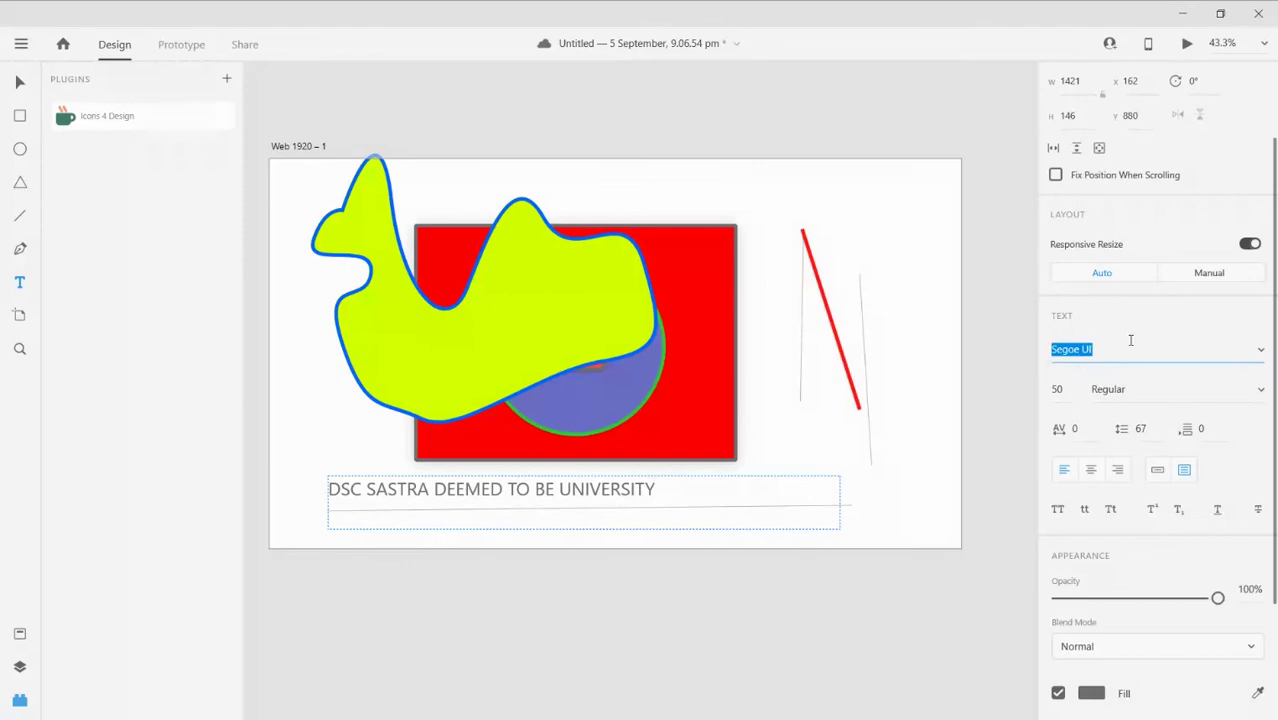
key("Return")
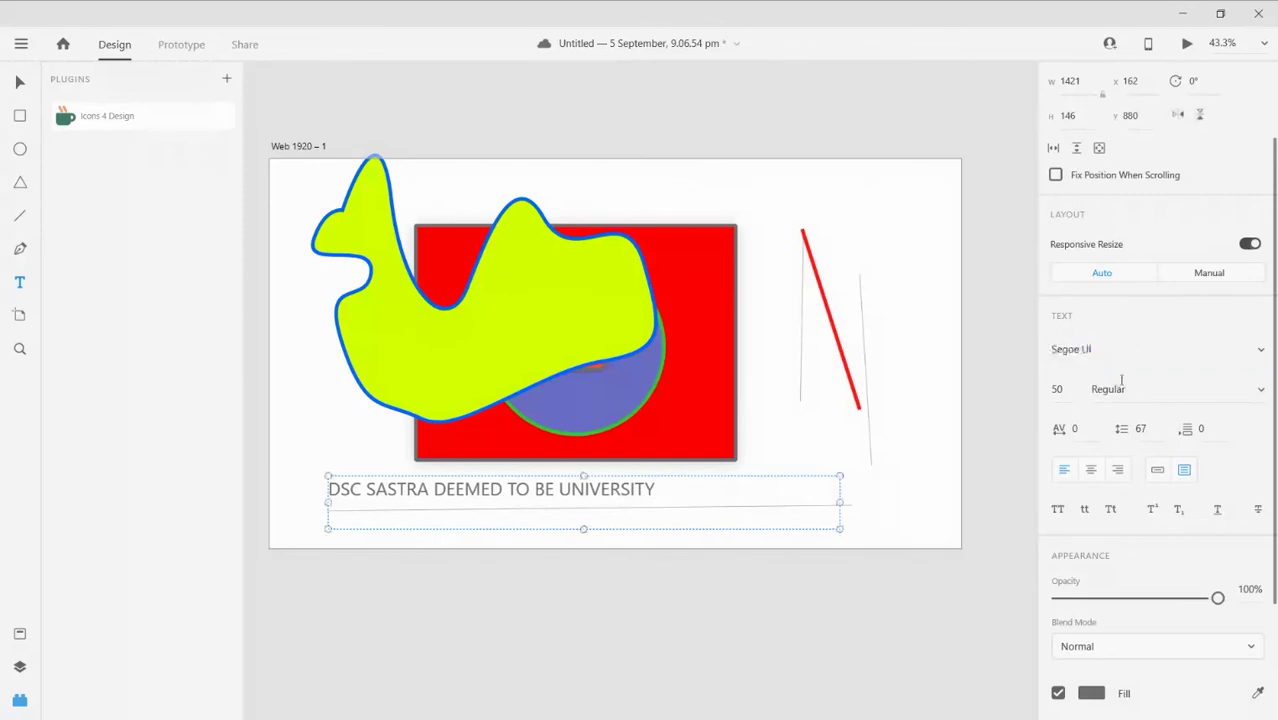
left_click(1127, 345)
type("Helvetica")
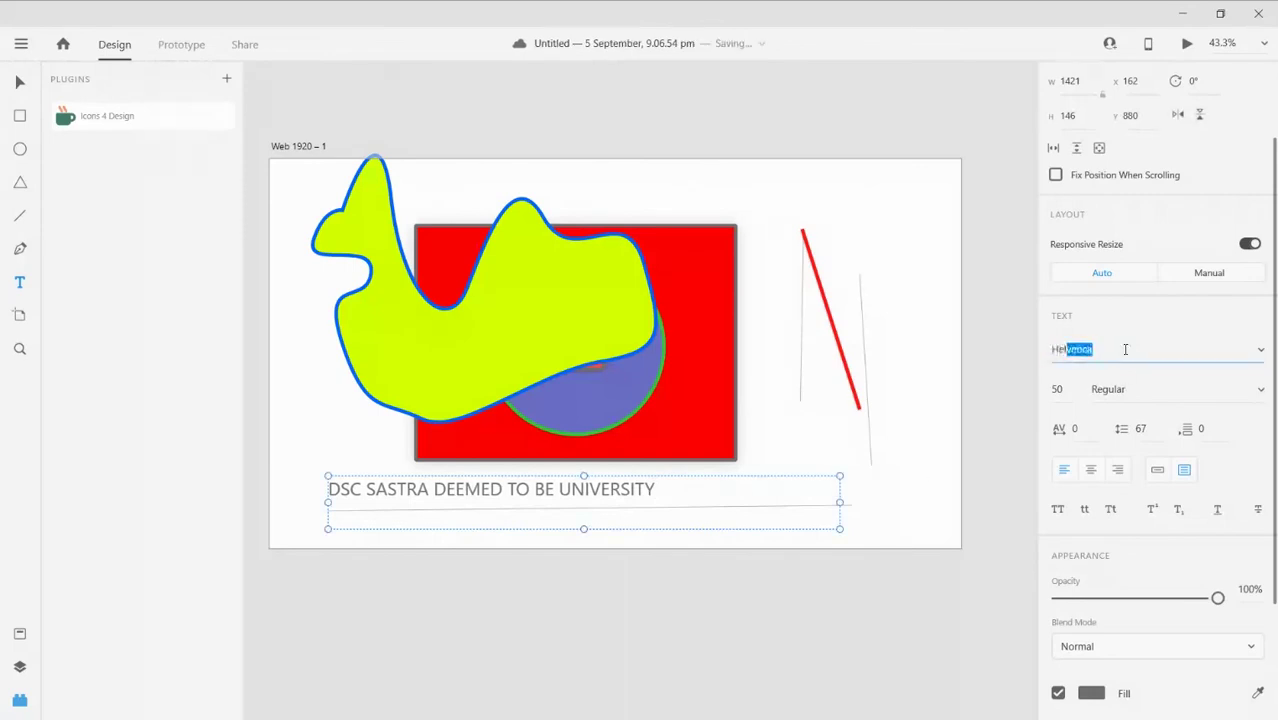
key("Return")
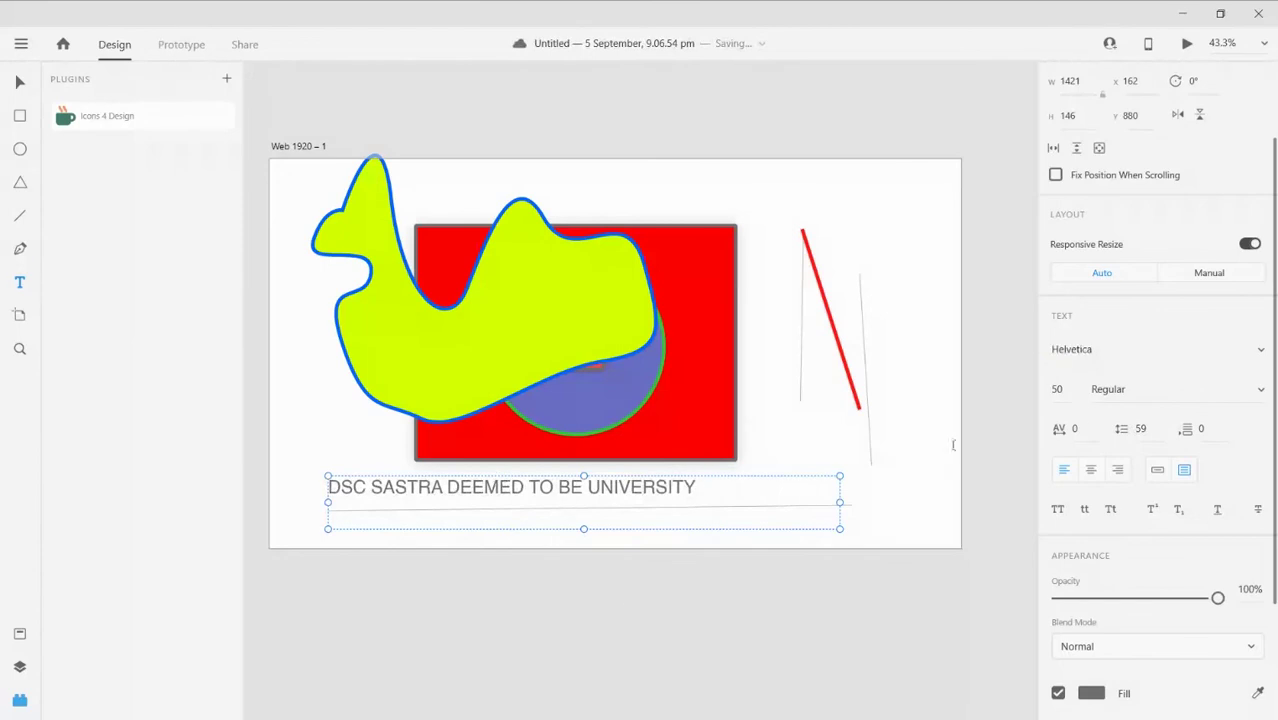
Set the font weight of the Helvetica text to Bold
scroll(1119, 570, "down", 3)
mouse_move(1217, 433)
left_mouse_down()
mouse_move(1073, 434)
mouse_move(1230, 440)
left_mouse_up()
left_click(1139, 228)
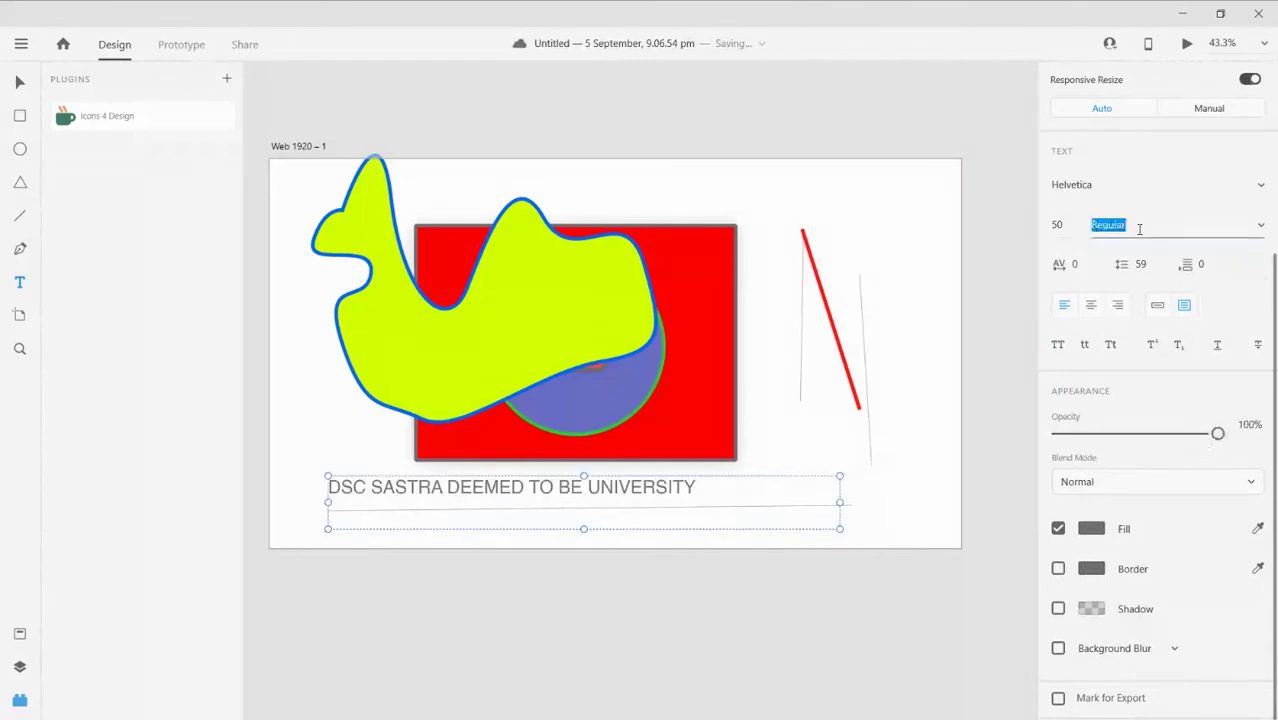
left_click(1261, 226)
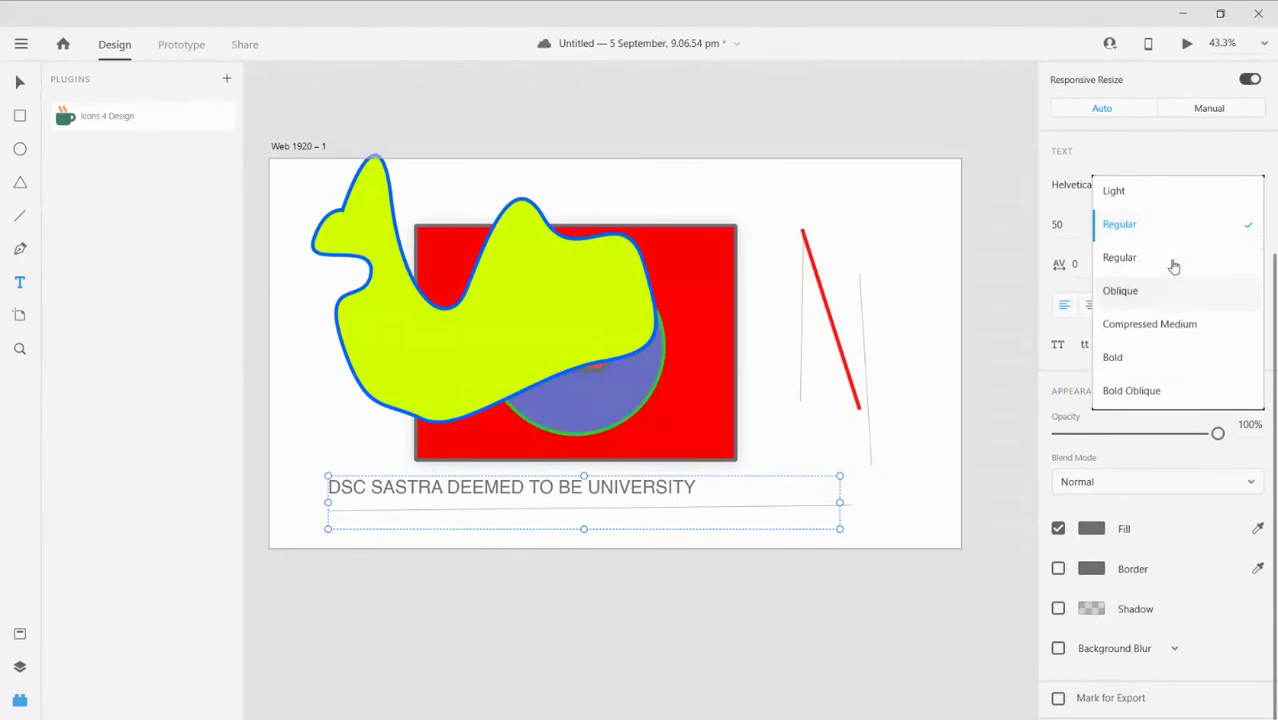
left_click(1184, 356)
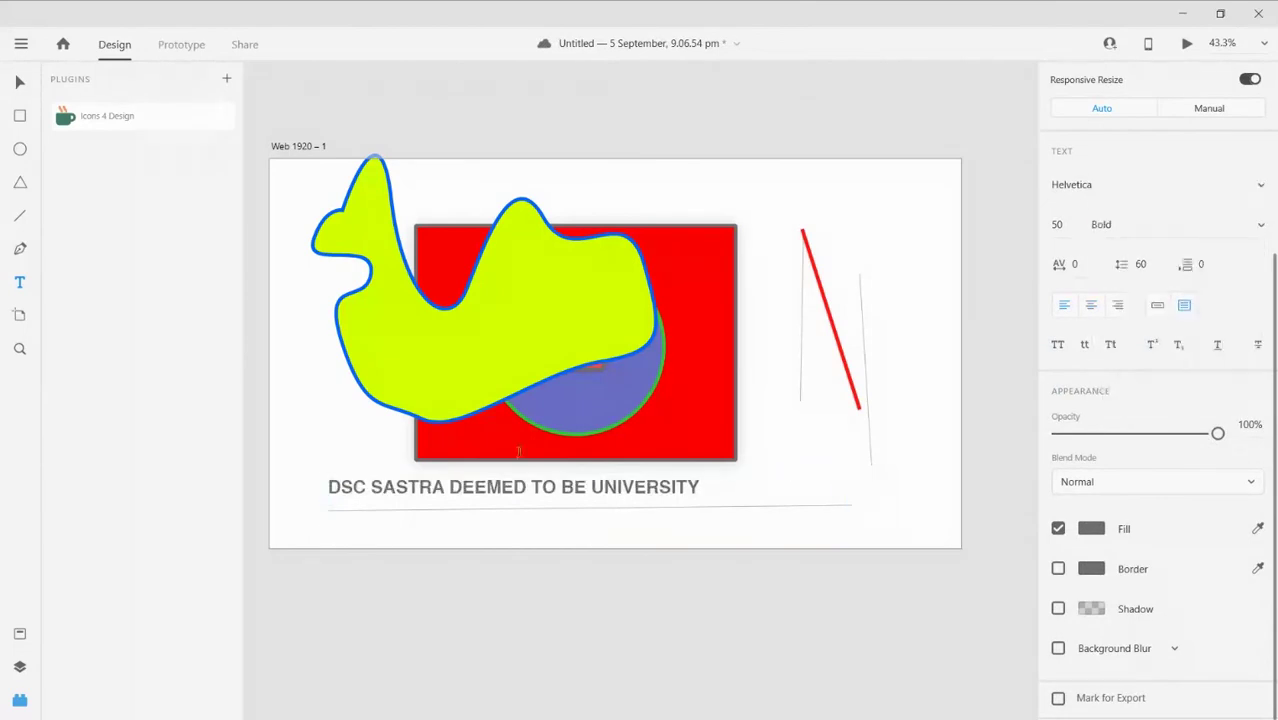
Fill the bold text with a strong blue
left_click(1091, 528)
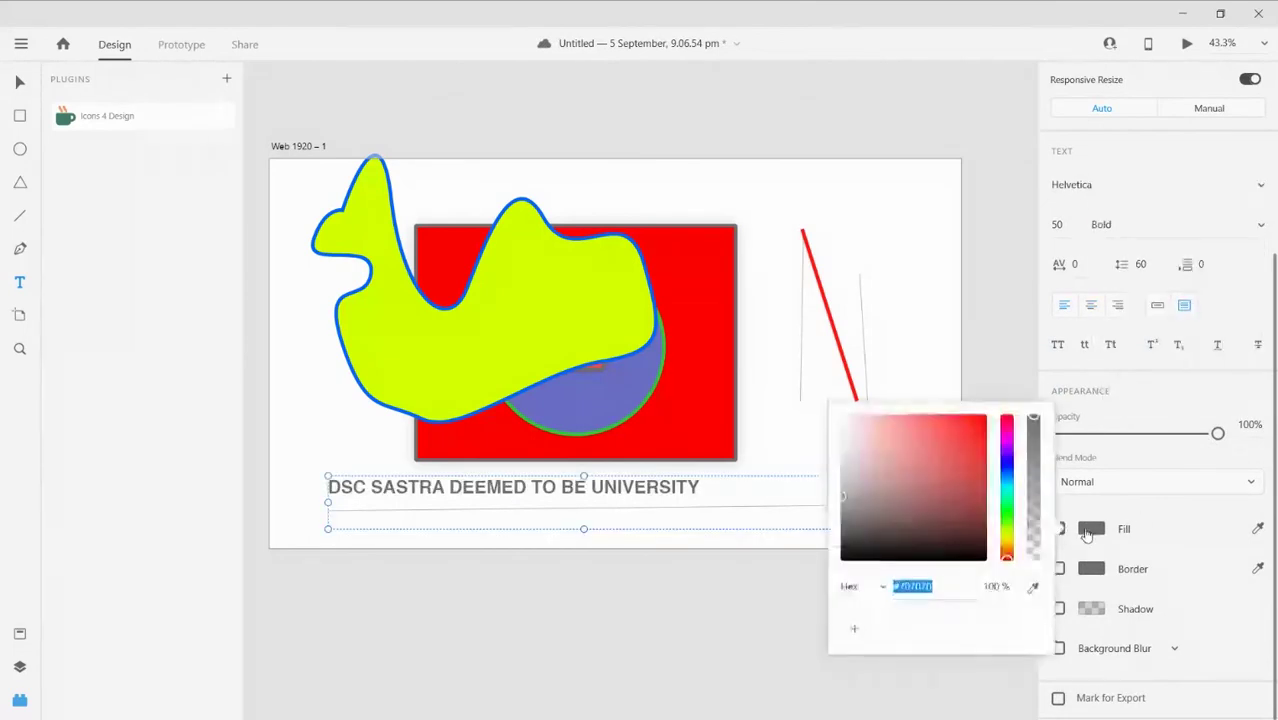
left_click_drag(1006, 524, 1008, 477)
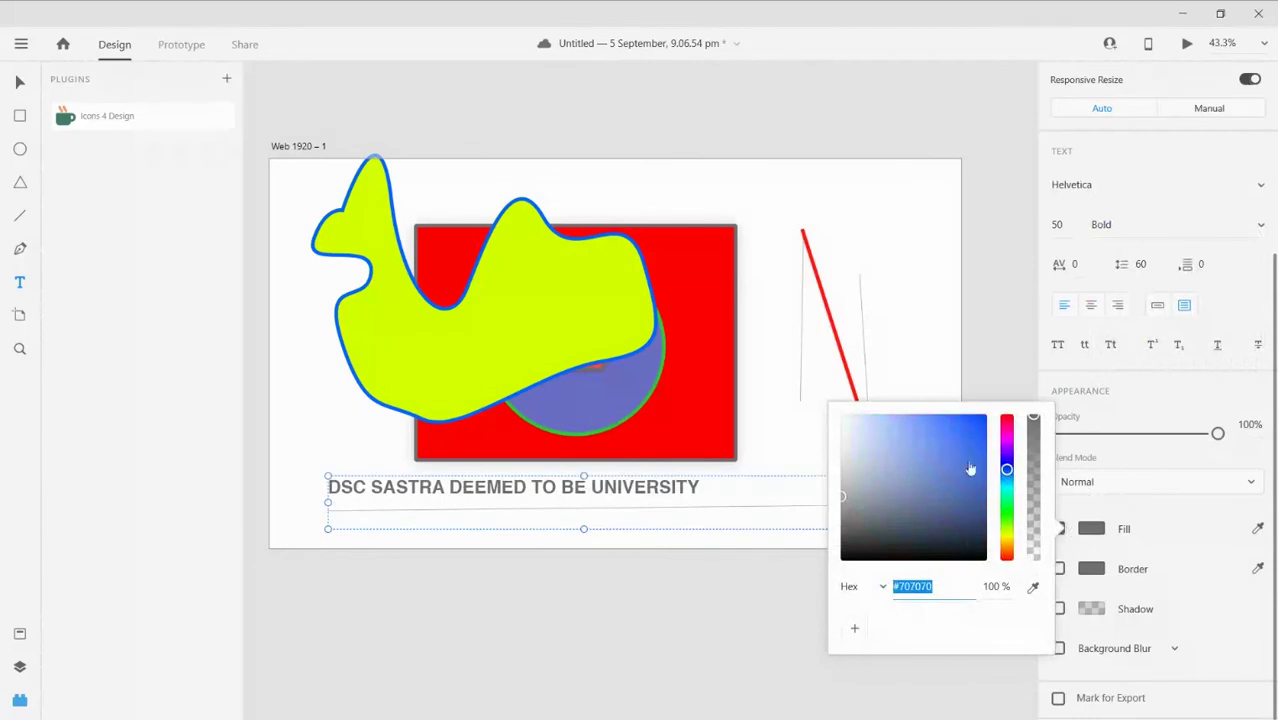
left_click(966, 428)
left_click(1160, 452)
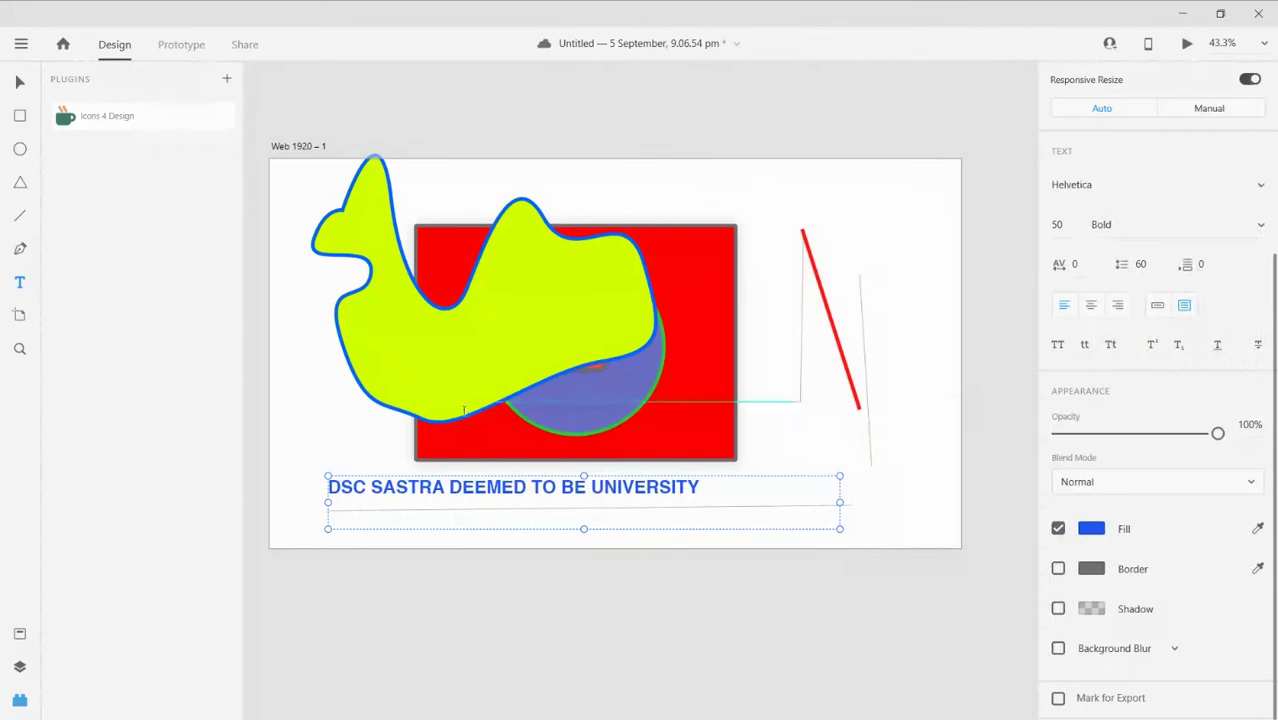
Turn on the blue text's shadow, leave its border off, and check the effect up close
left_click(1058, 568)
left_click(1058, 568)
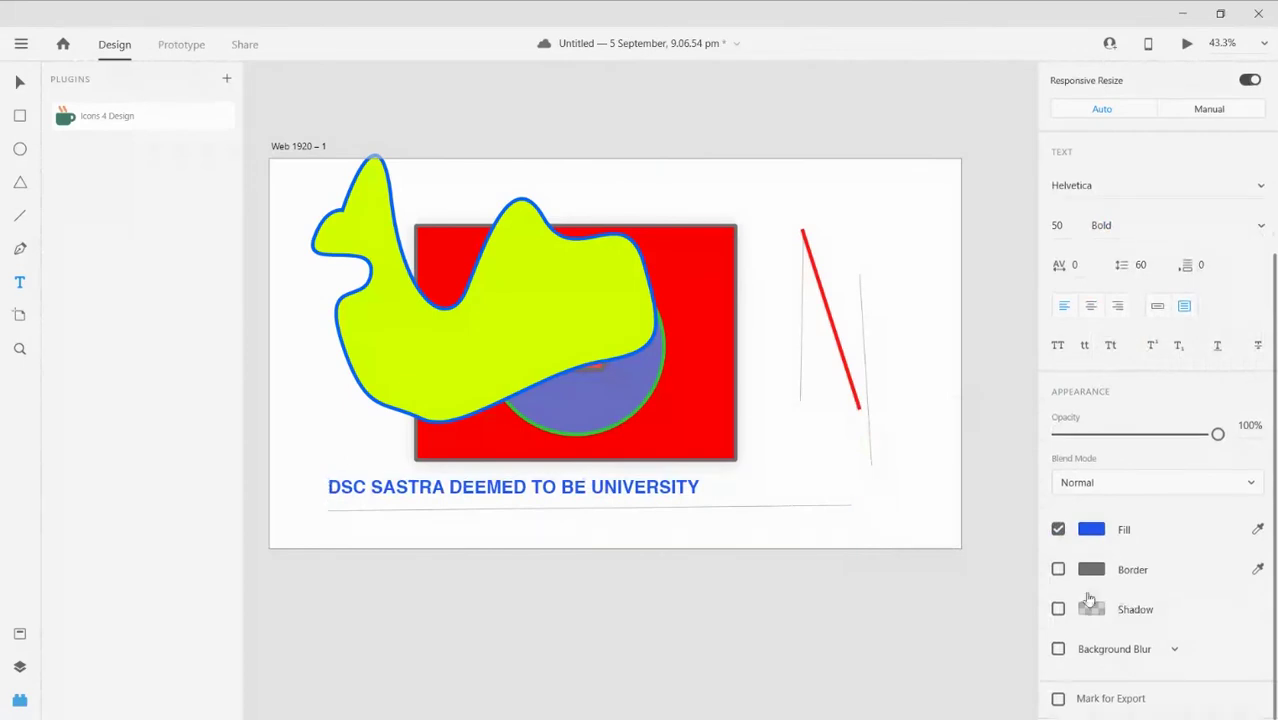
left_click(1058, 607)
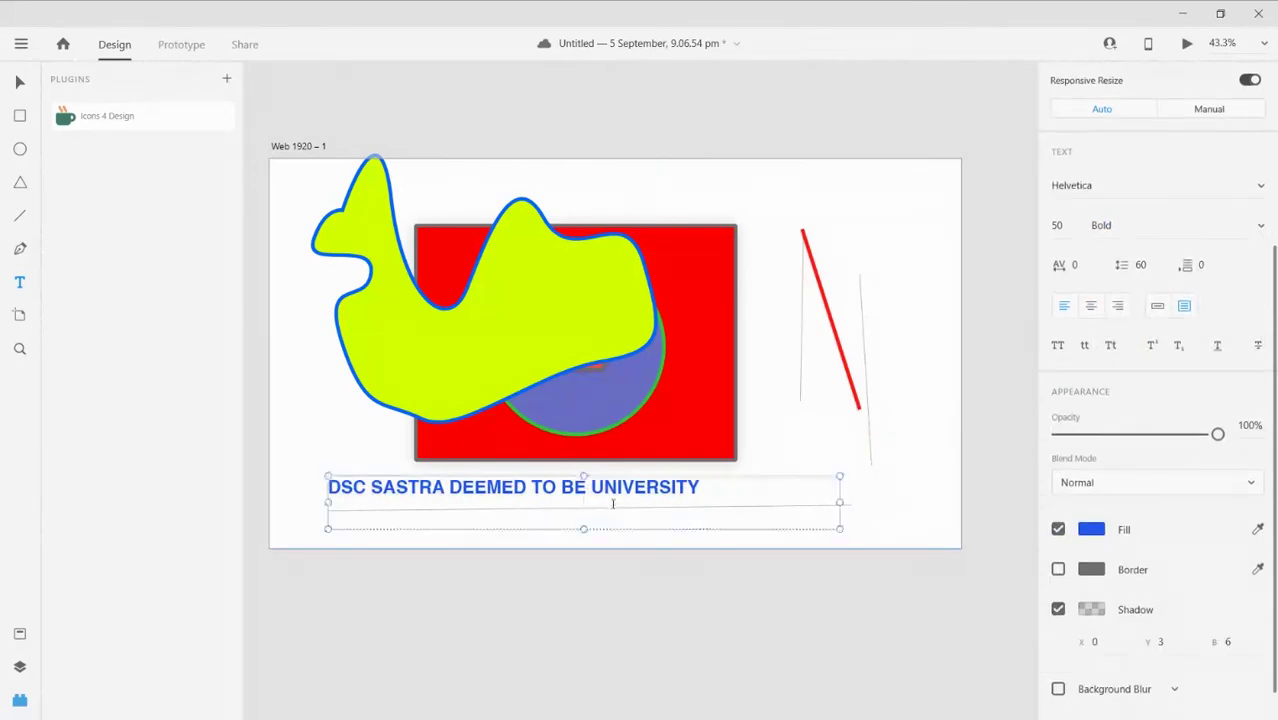
scroll(613, 503, "up", 5)
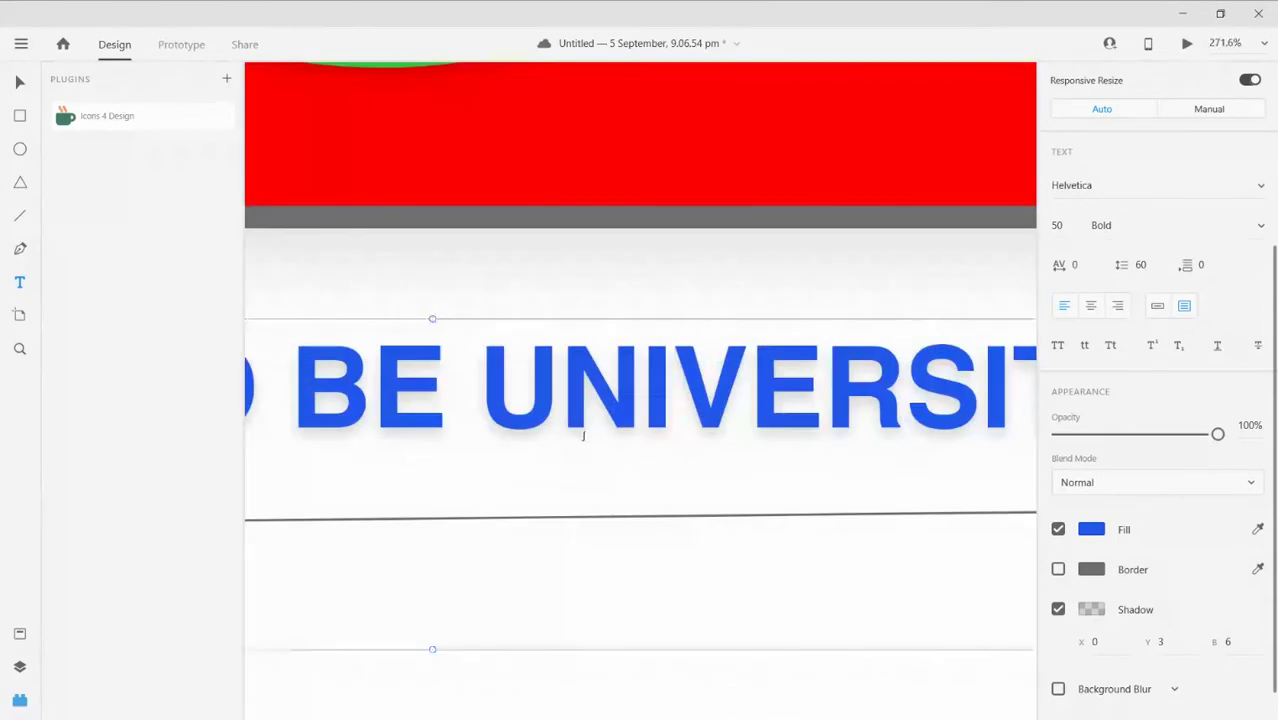
key("ctrl+0")
key("ctrl+minus")
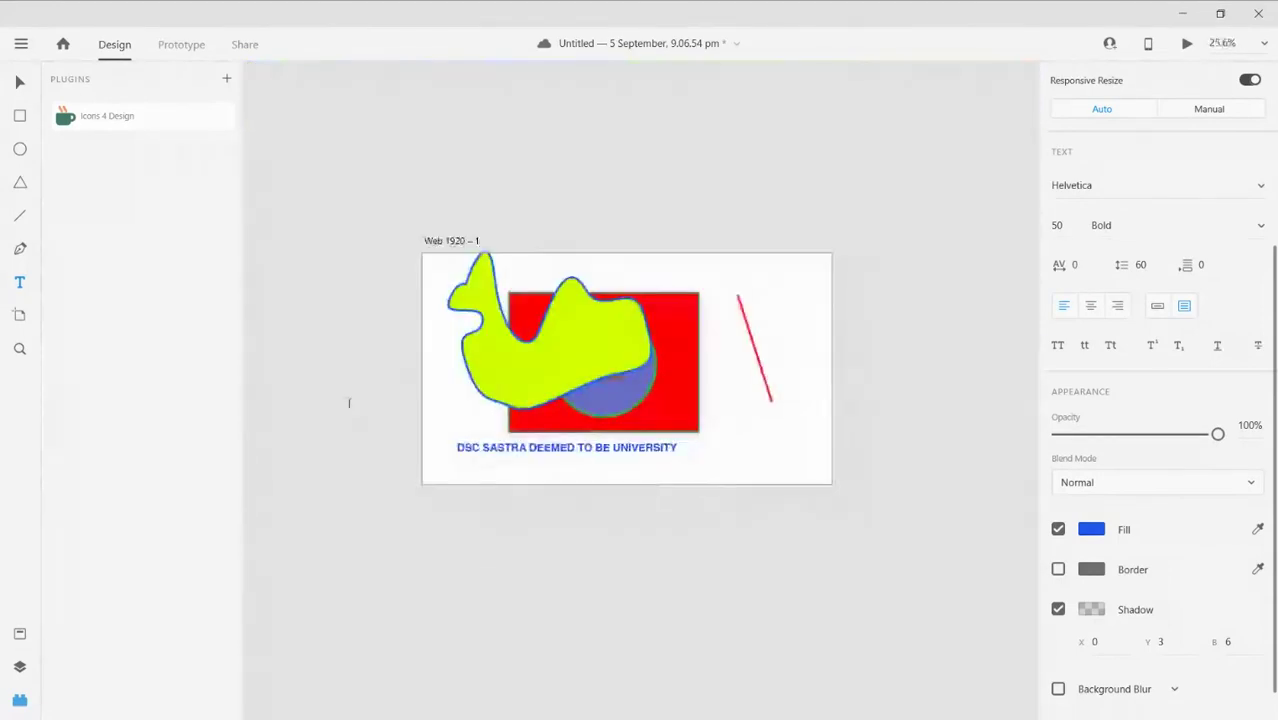
key("ctrl+0")
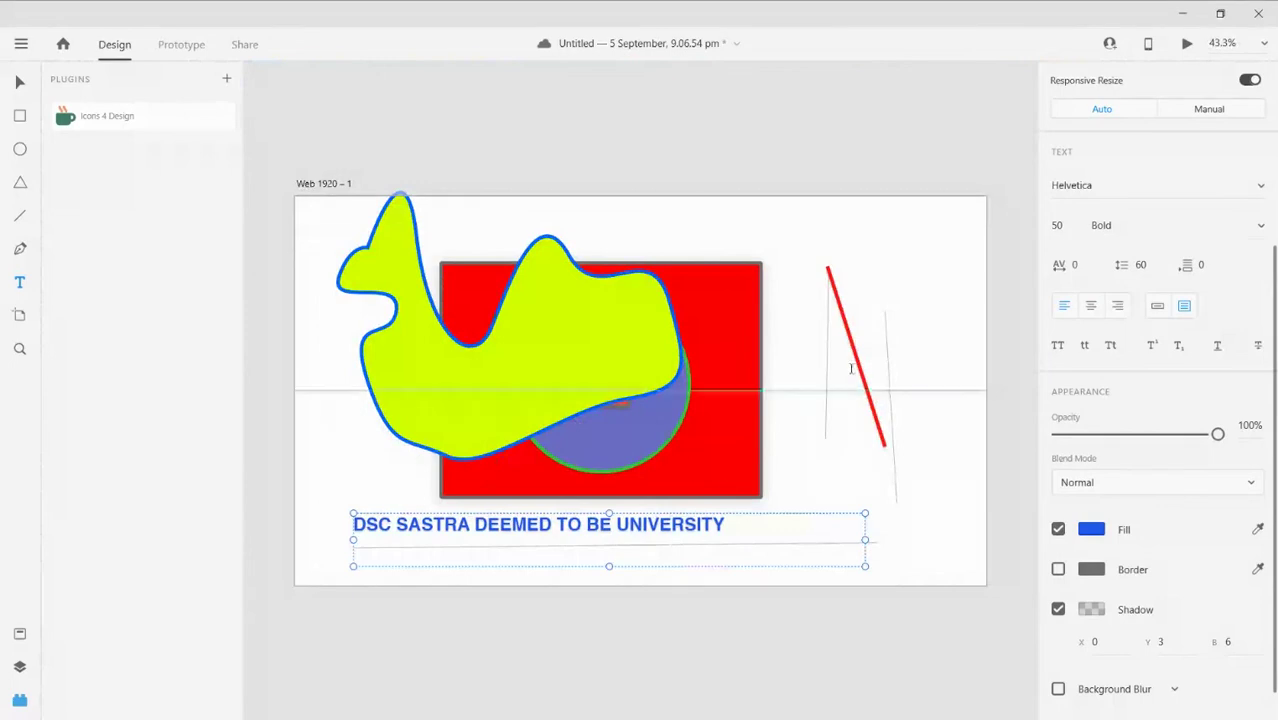
scroll(1245, 409, "down", 1)
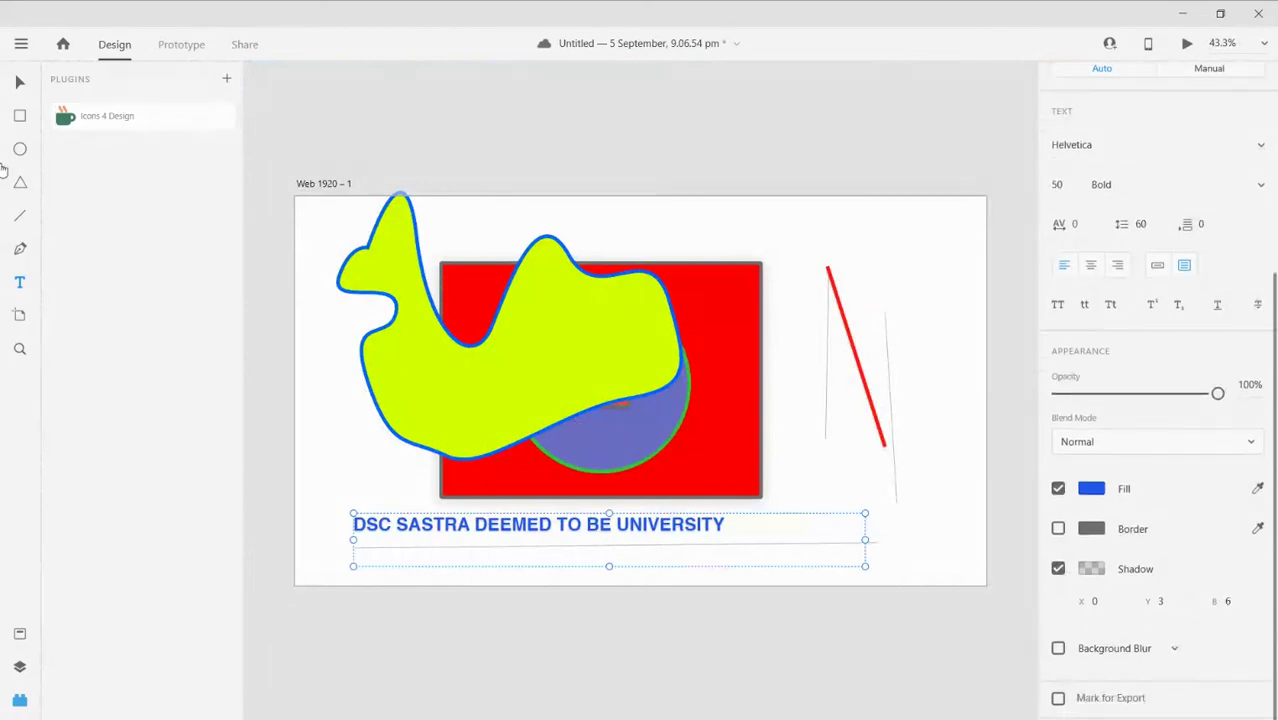
Draw five custom artboards around the web artboard: a row of three below it and a tall, narrow one on each side
left_click(19, 317)
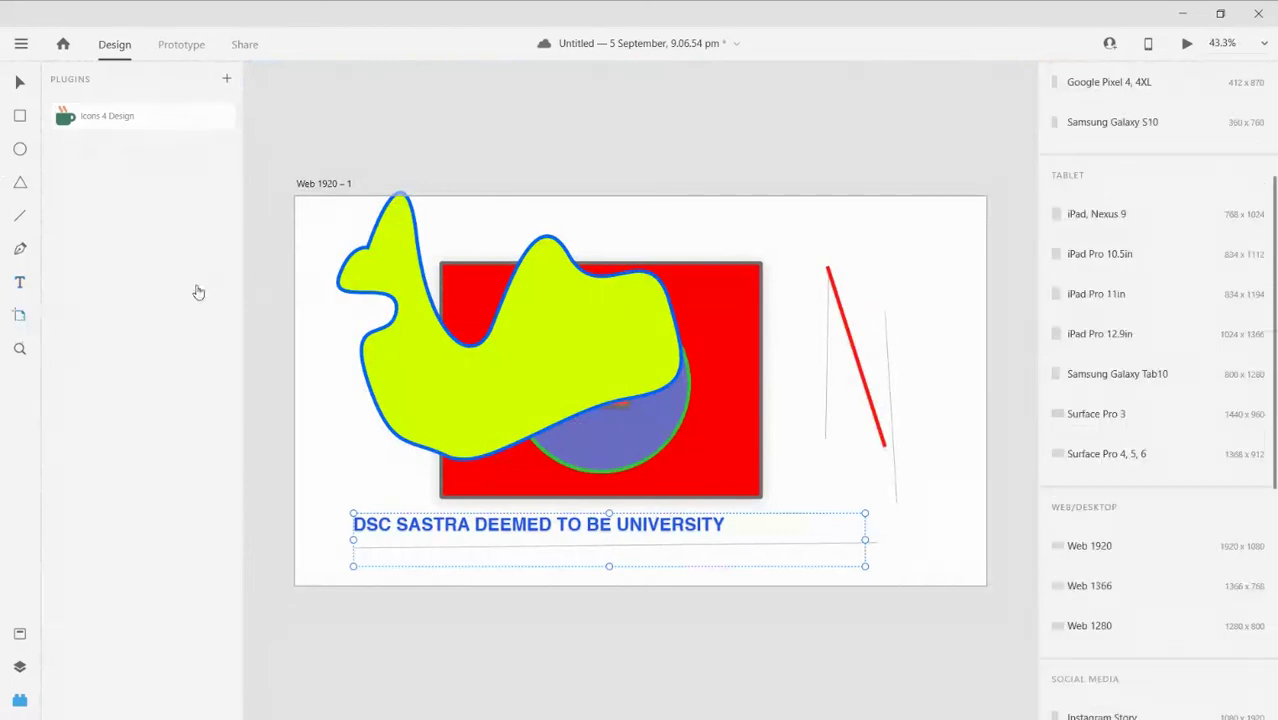
scroll(672, 168, "down", 1)
scroll(672, 168, "down", 1)
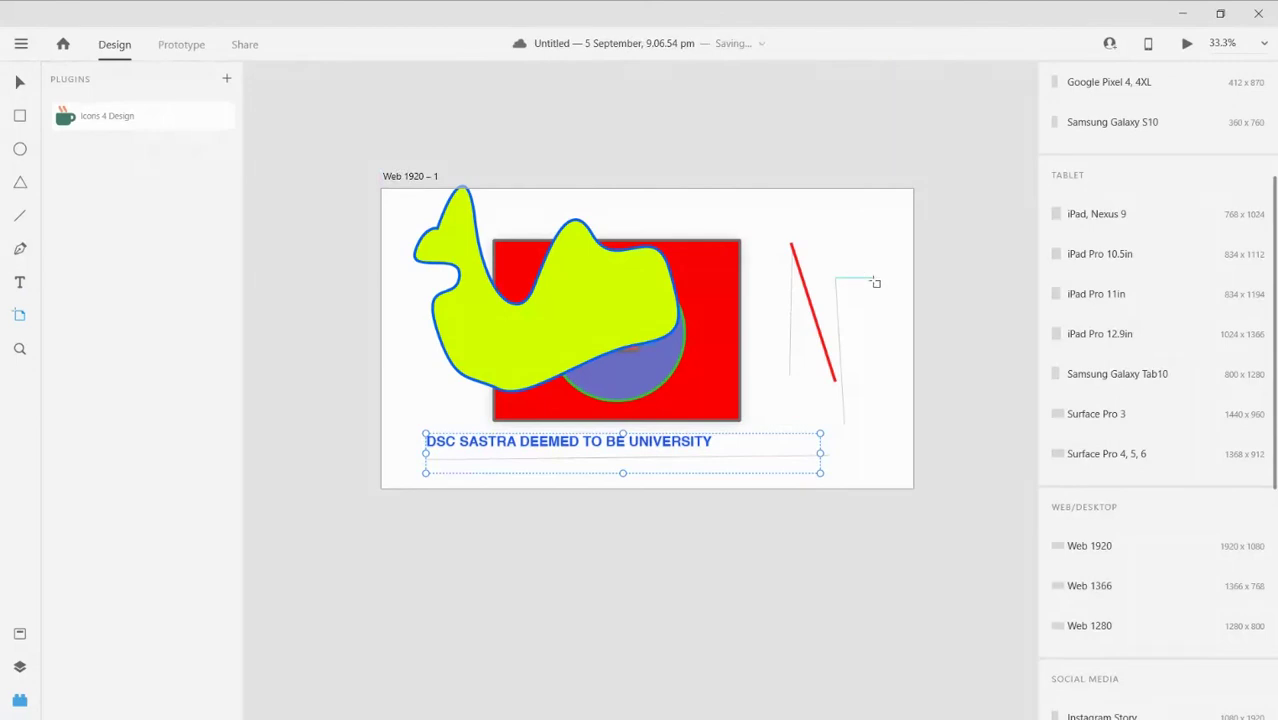
scroll(740, 460, "down", 1)
left_click_drag(391, 433, 530, 528)
mouse_move(567, 433)
left_mouse_down()
mouse_move(570, 543)
mouse_move(556, 548)
mouse_move(907, 531)
left_mouse_up()
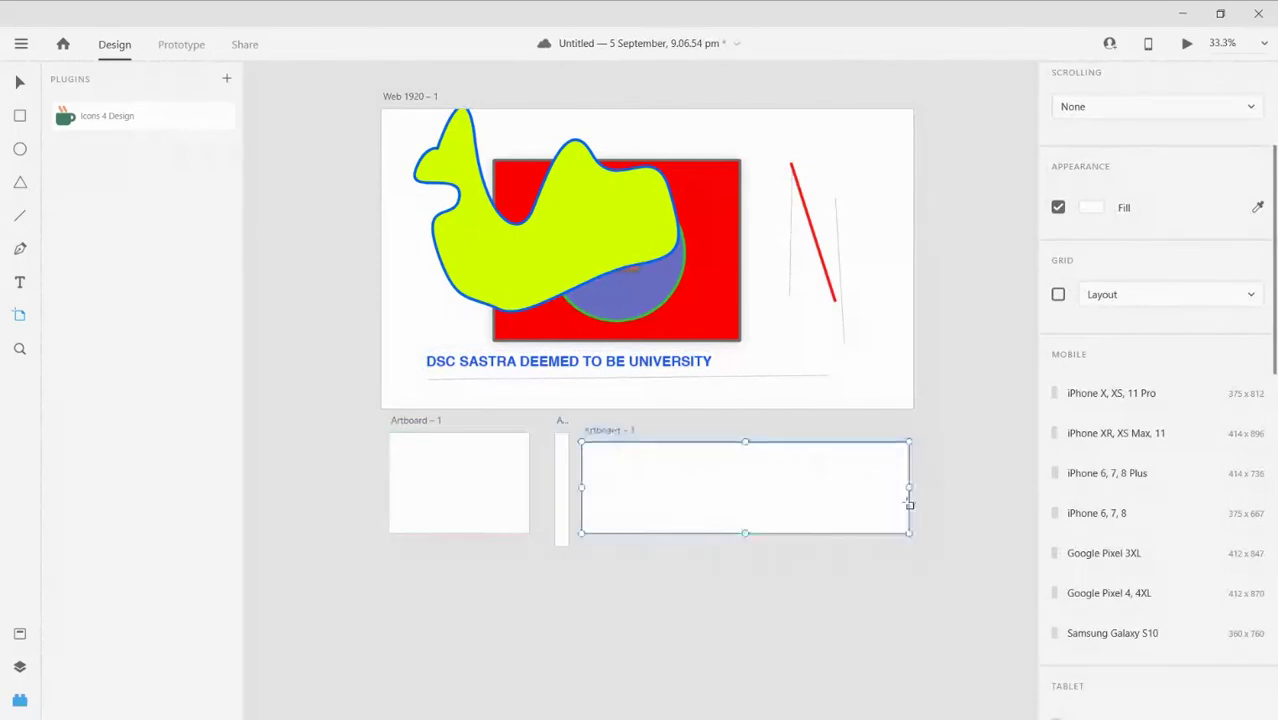
left_click_drag(929, 108, 990, 520)
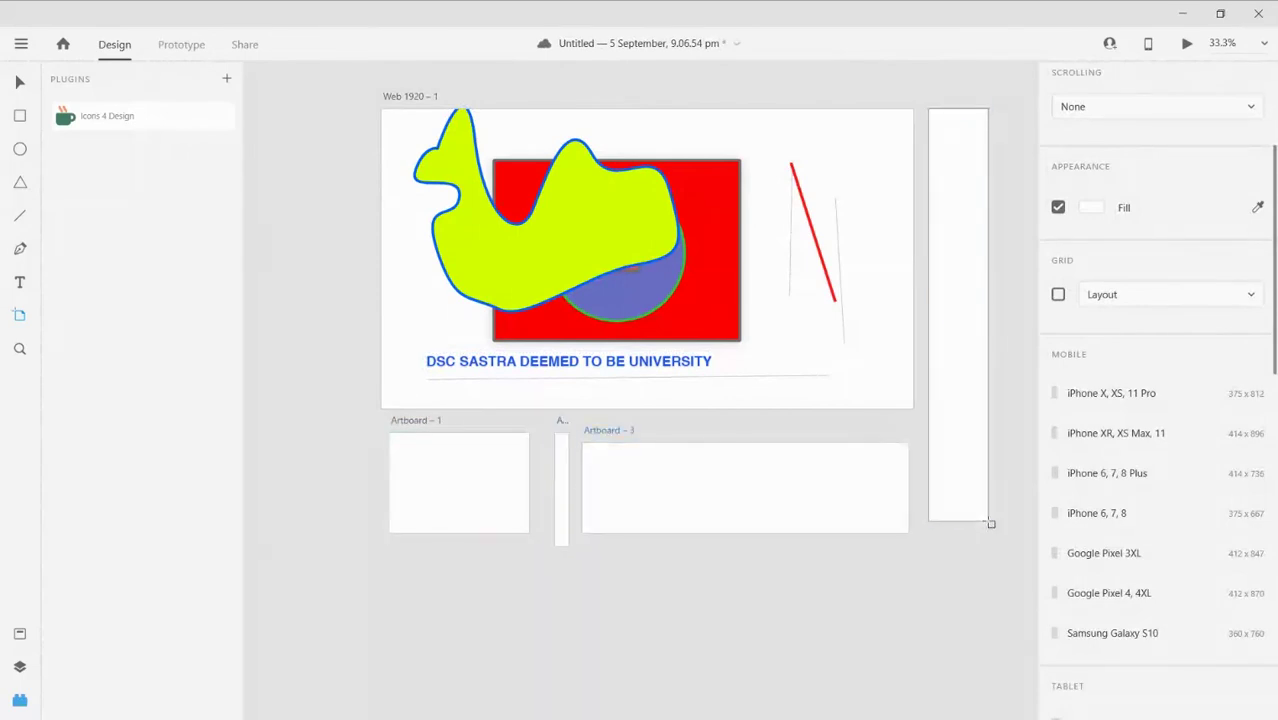
left_click_drag(280, 101, 361, 530)
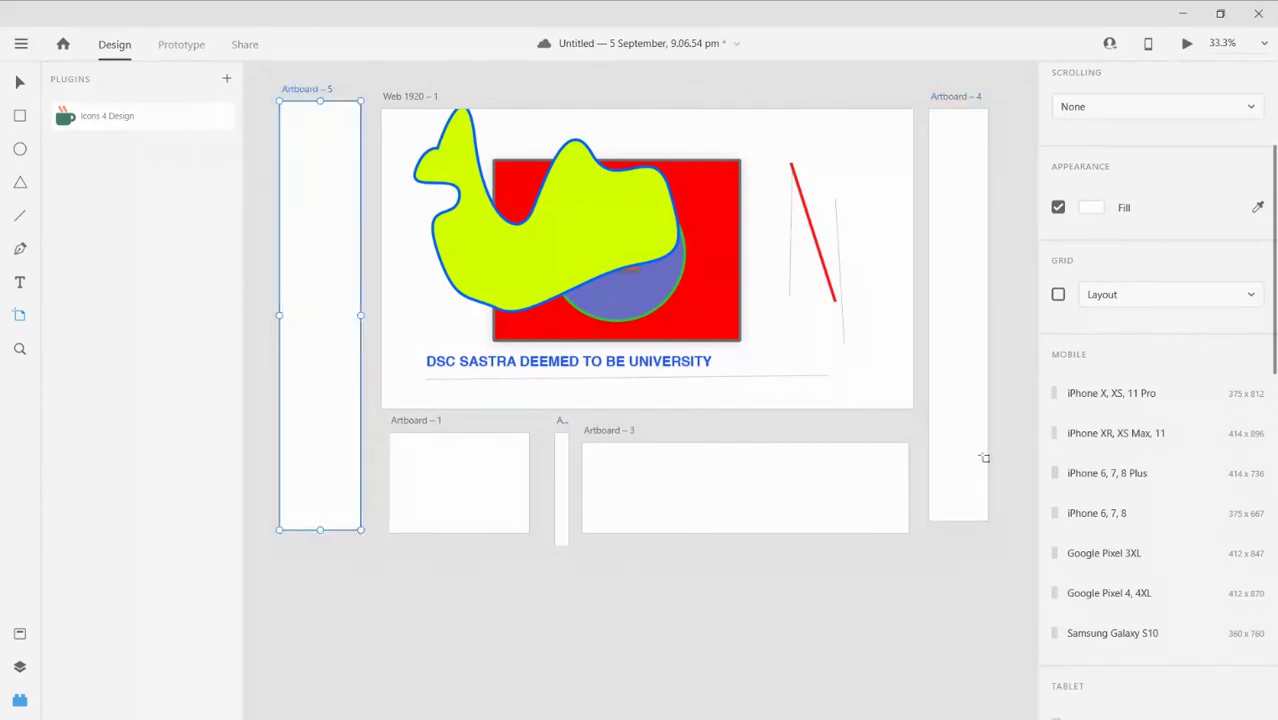
Draw another artboard beneath the lower row and set its width and height to 500 each
left_click_drag(598, 566, 700, 634)
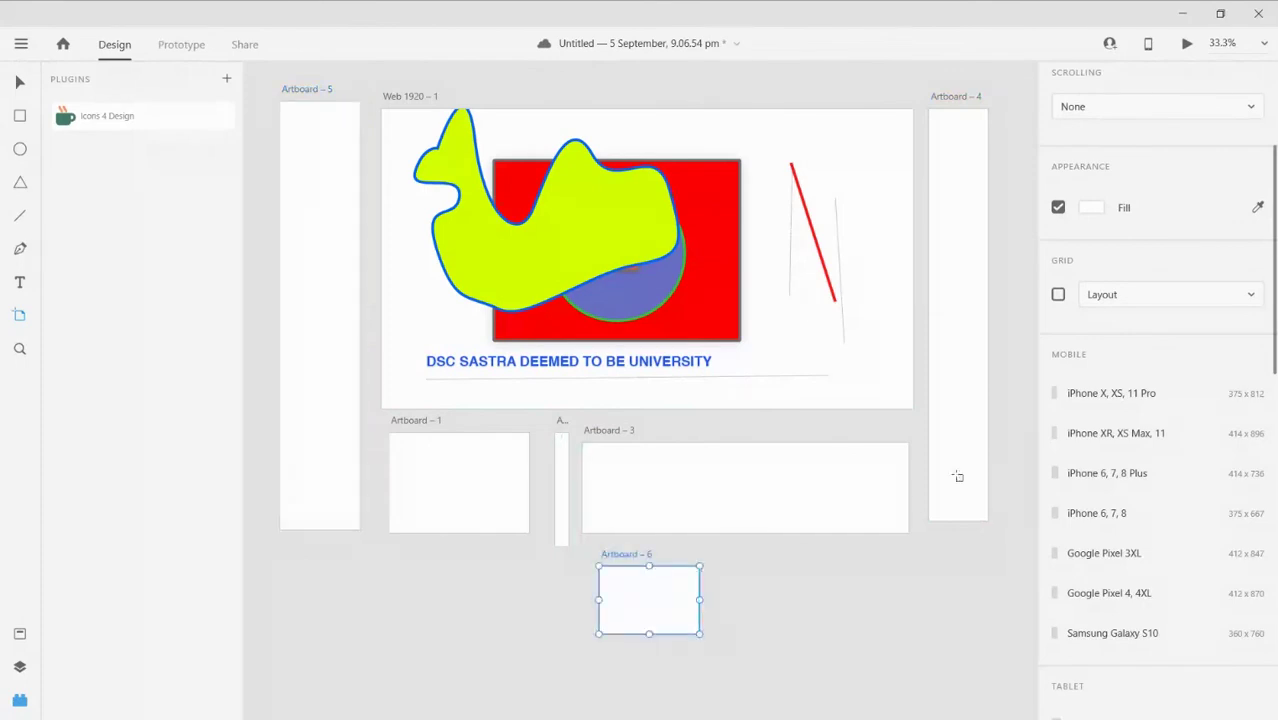
scroll(1232, 428, "up", 5)
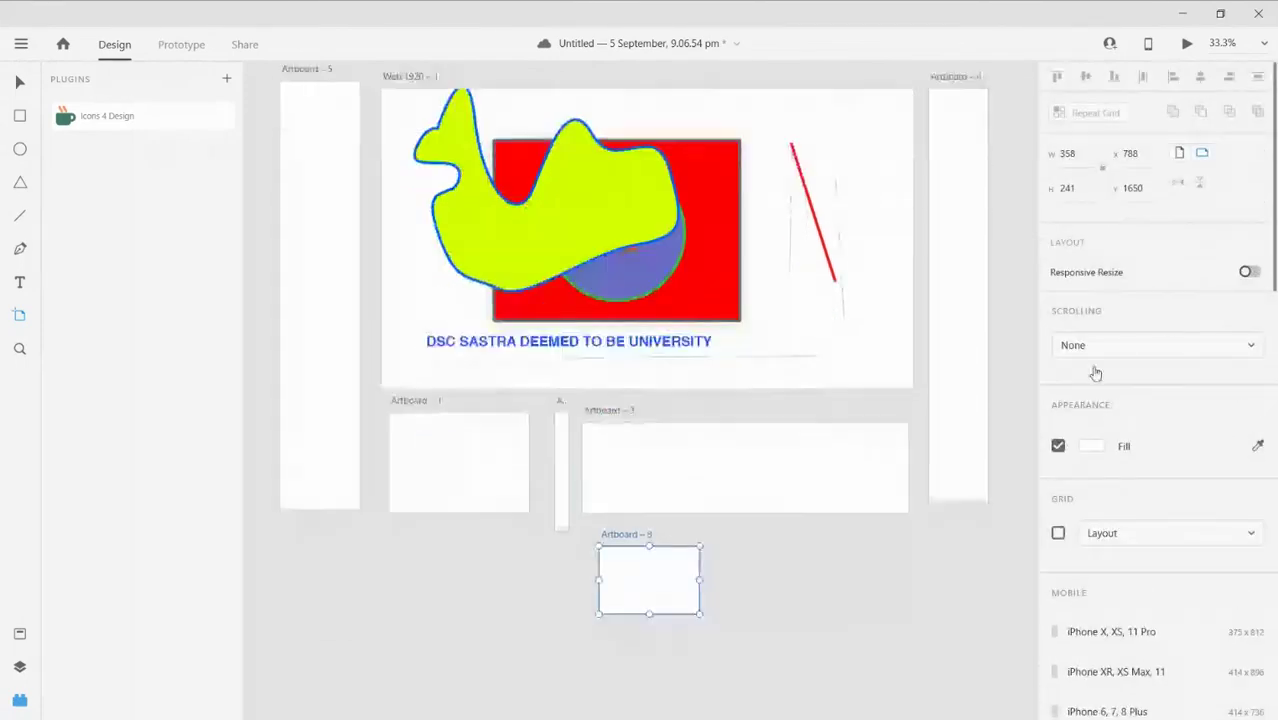
left_click(1068, 154)
type("500")
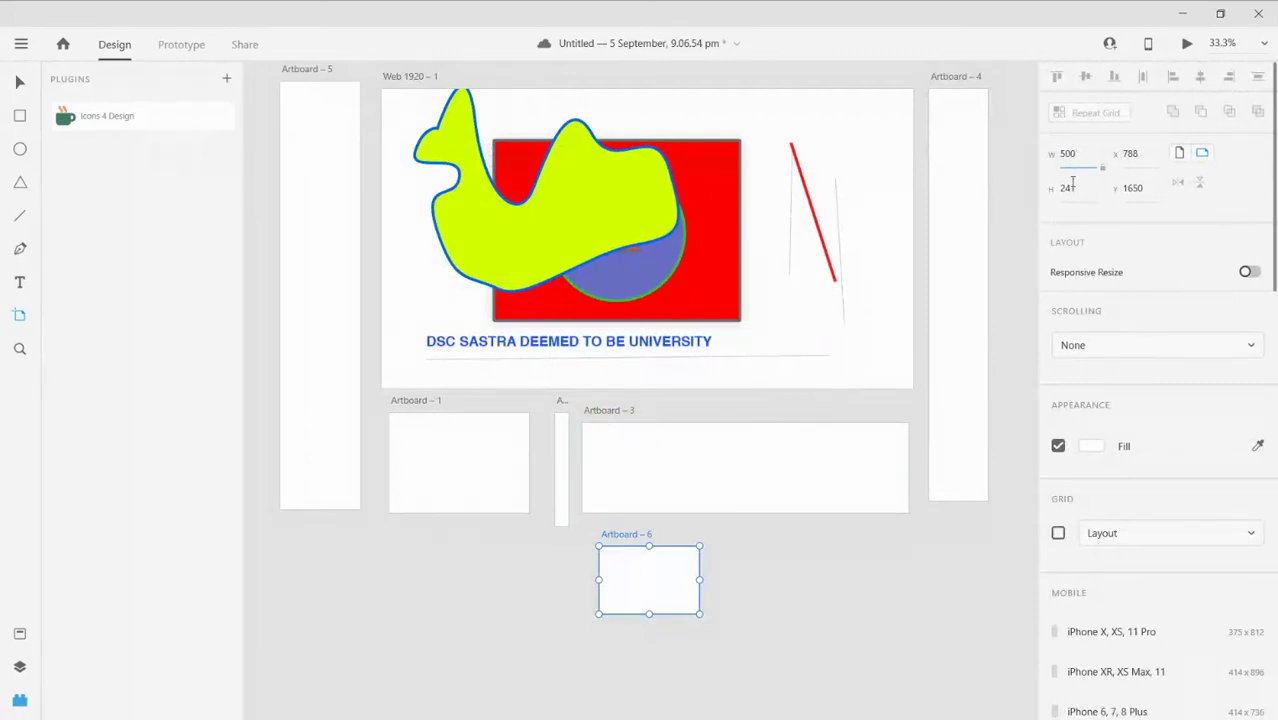
left_click(1070, 186)
type("500")
key("Return")
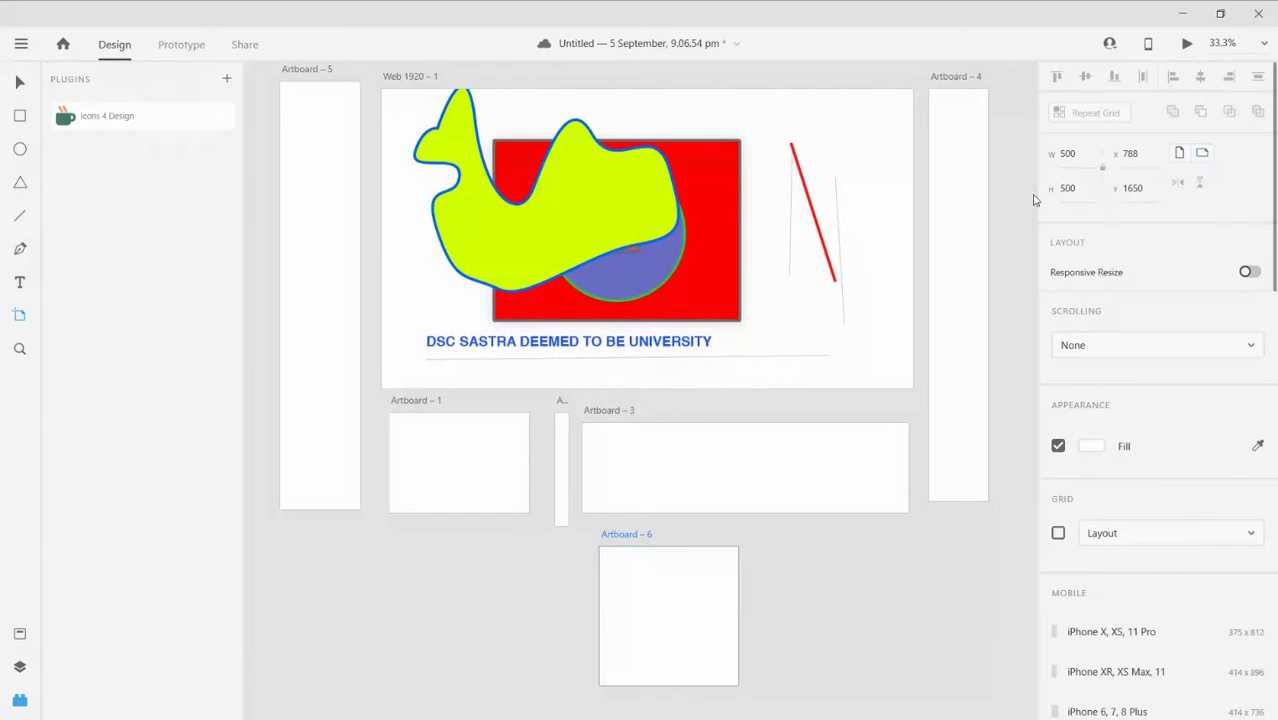
Fill the 500 × 500 artboard with red
scroll(930, 400, "down", 2)
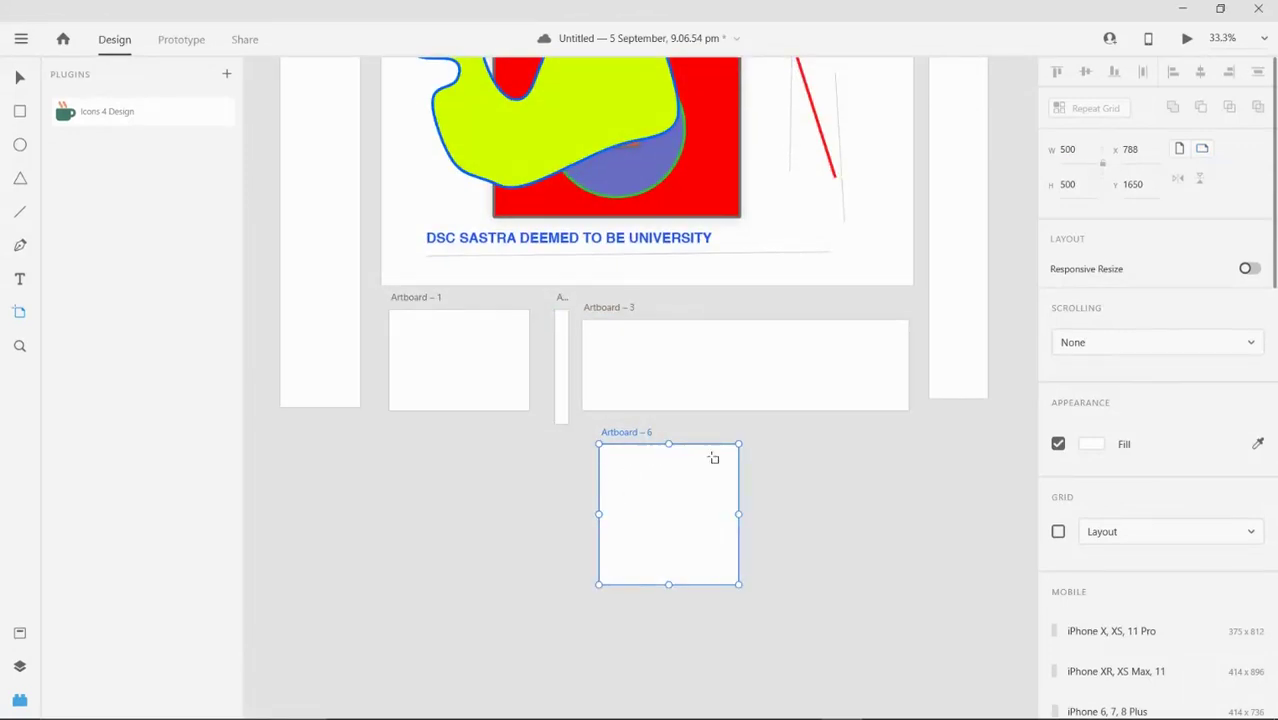
left_click(1092, 445)
left_click_drag(978, 463, 985, 346)
left_click(1143, 410)
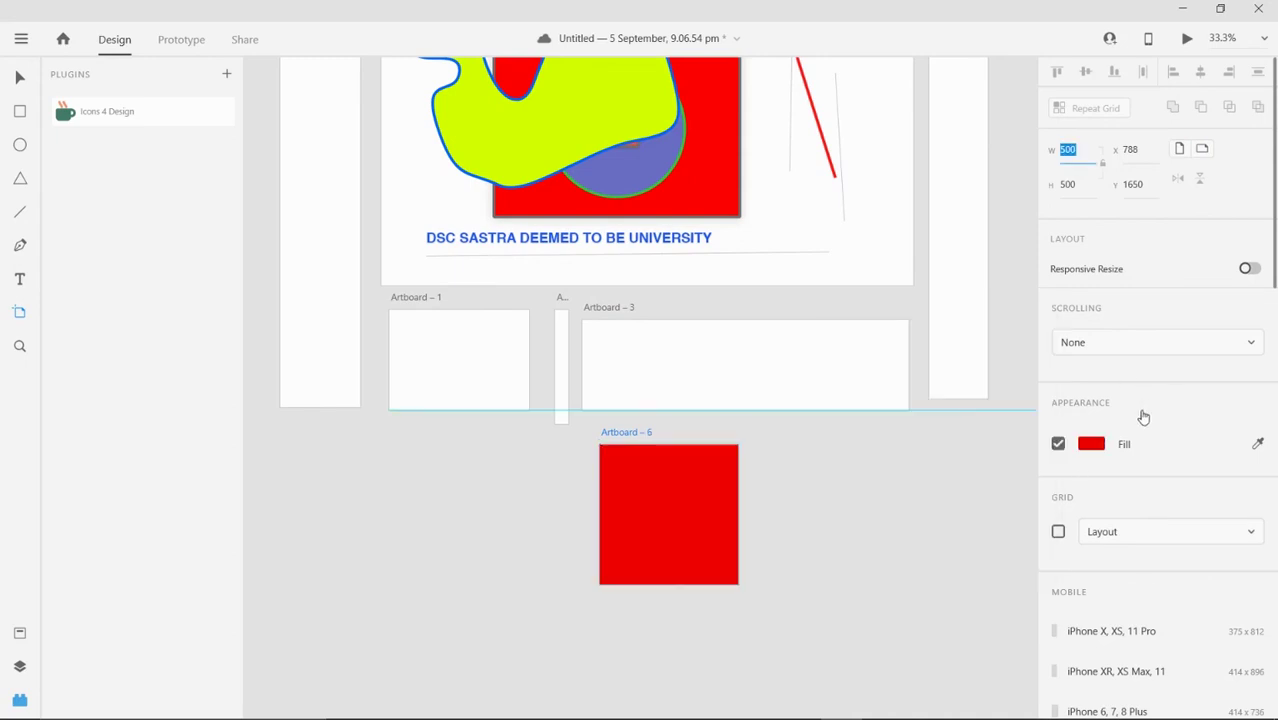
Browse the artboard size presets and add an iPhone X, XS, 11 Pro artboard (375 x 812) beside the red artboard
scroll(1154, 488, "down", 5)
scroll(1155, 486, "up", 1)
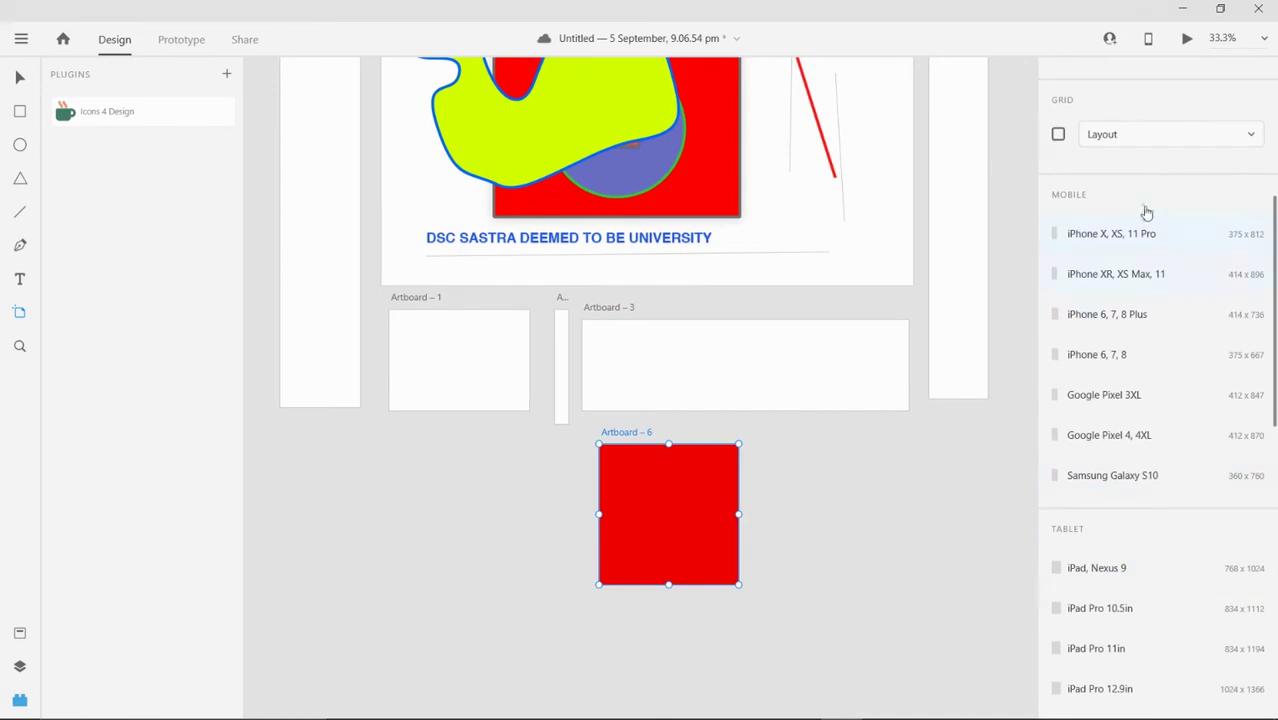
scroll(1147, 275, "down", 3)
scroll(1147, 275, "down", 3)
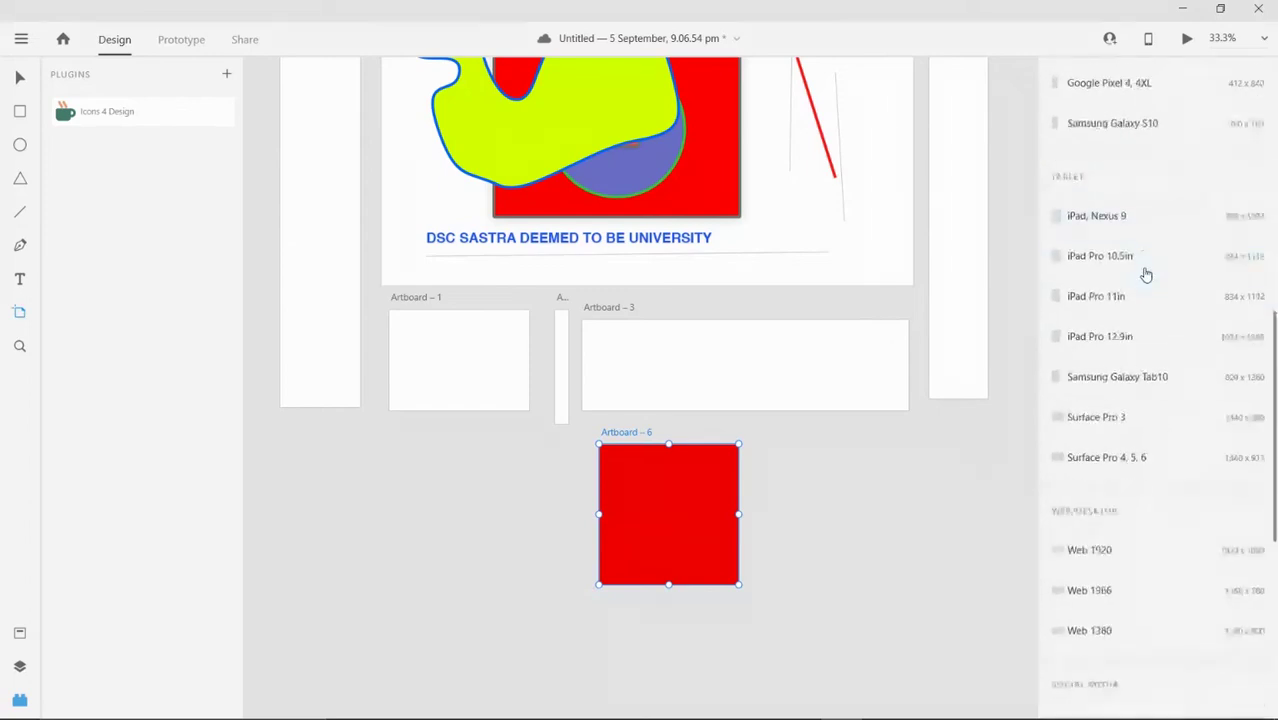
scroll(1125, 300, "down", 2)
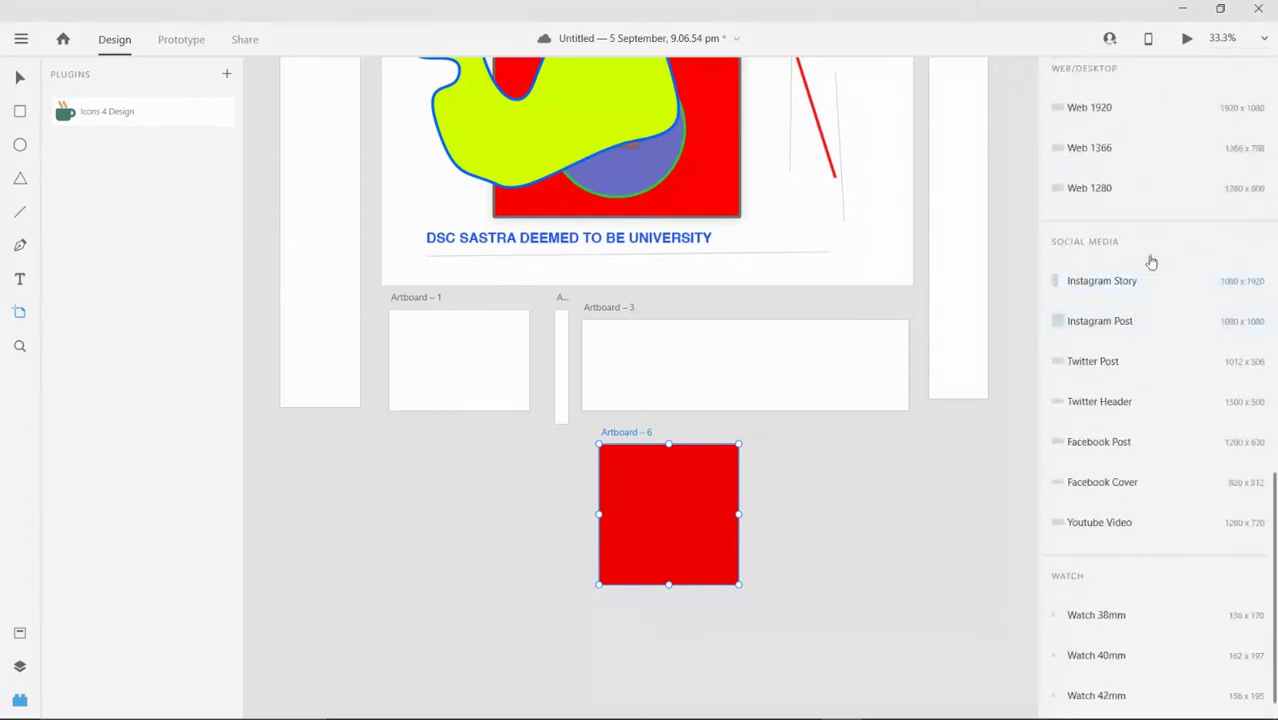
scroll(1150, 300, "down", 1)
scroll(1098, 380, "up", 8)
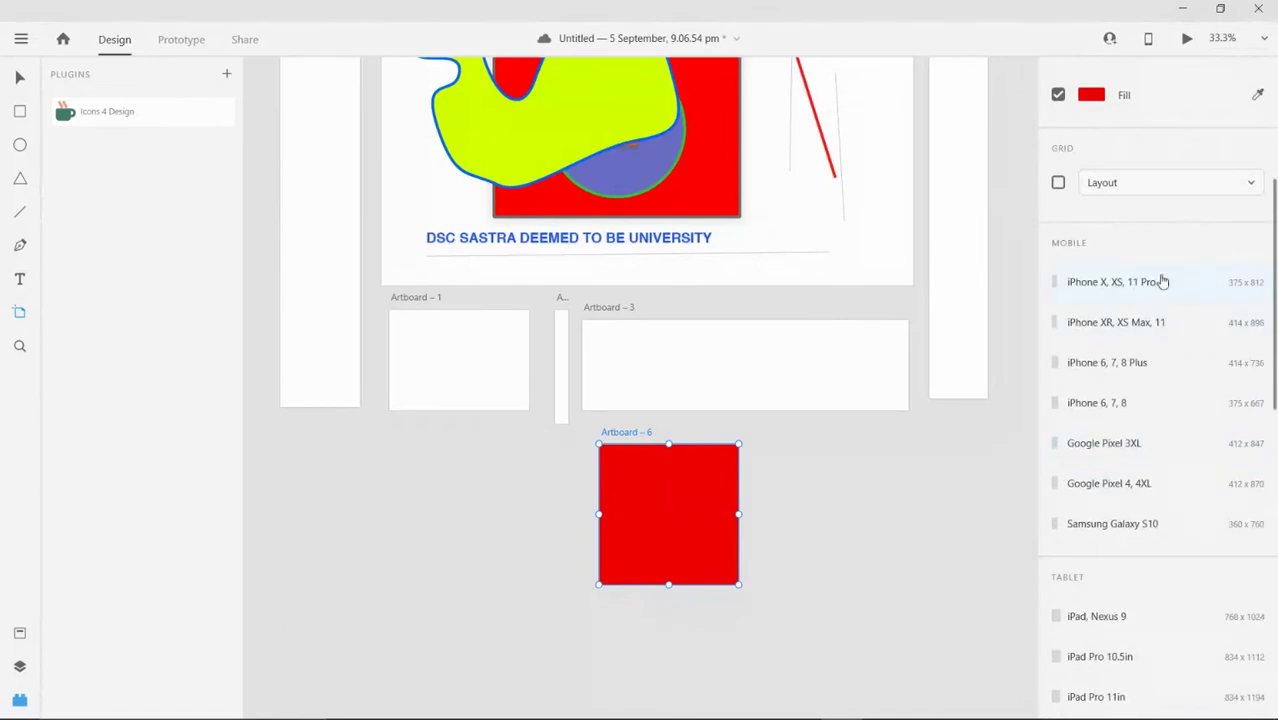
left_click(1158, 282)
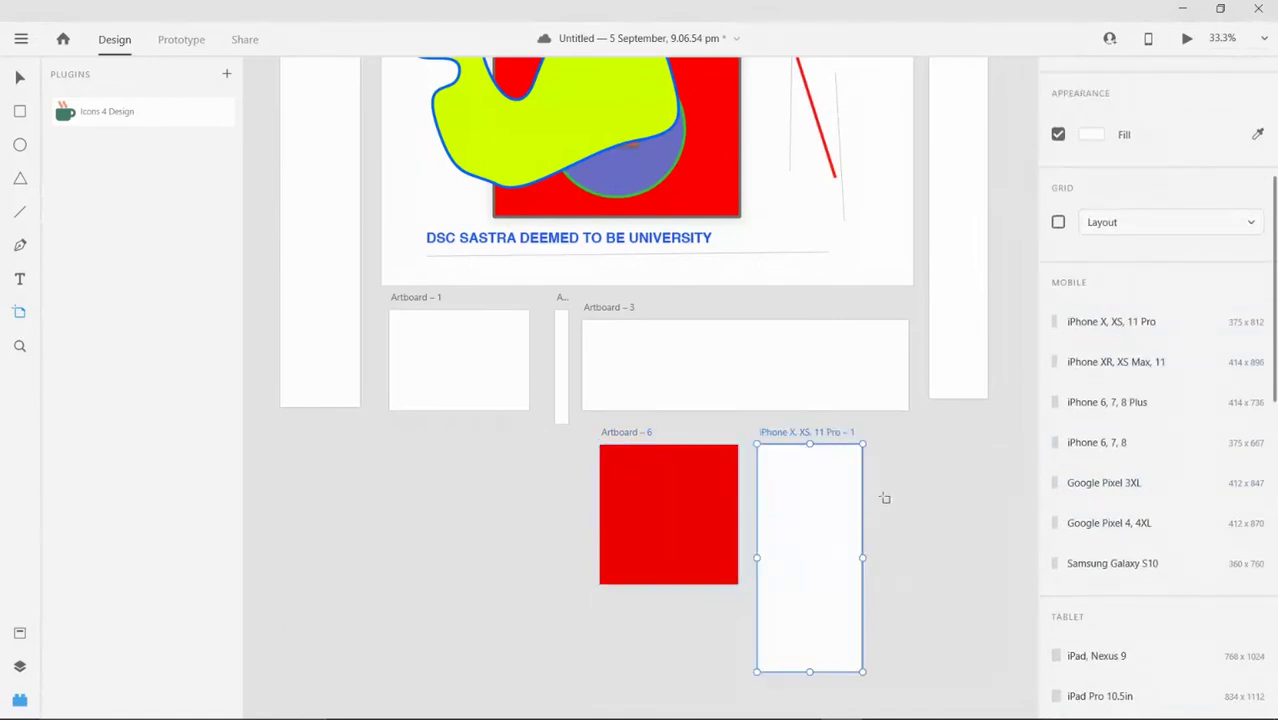
Move the new iPhone artboard slightly up and closer to the red artboard, to X 1339, Y 1592
key("v")
left_click(745, 481)
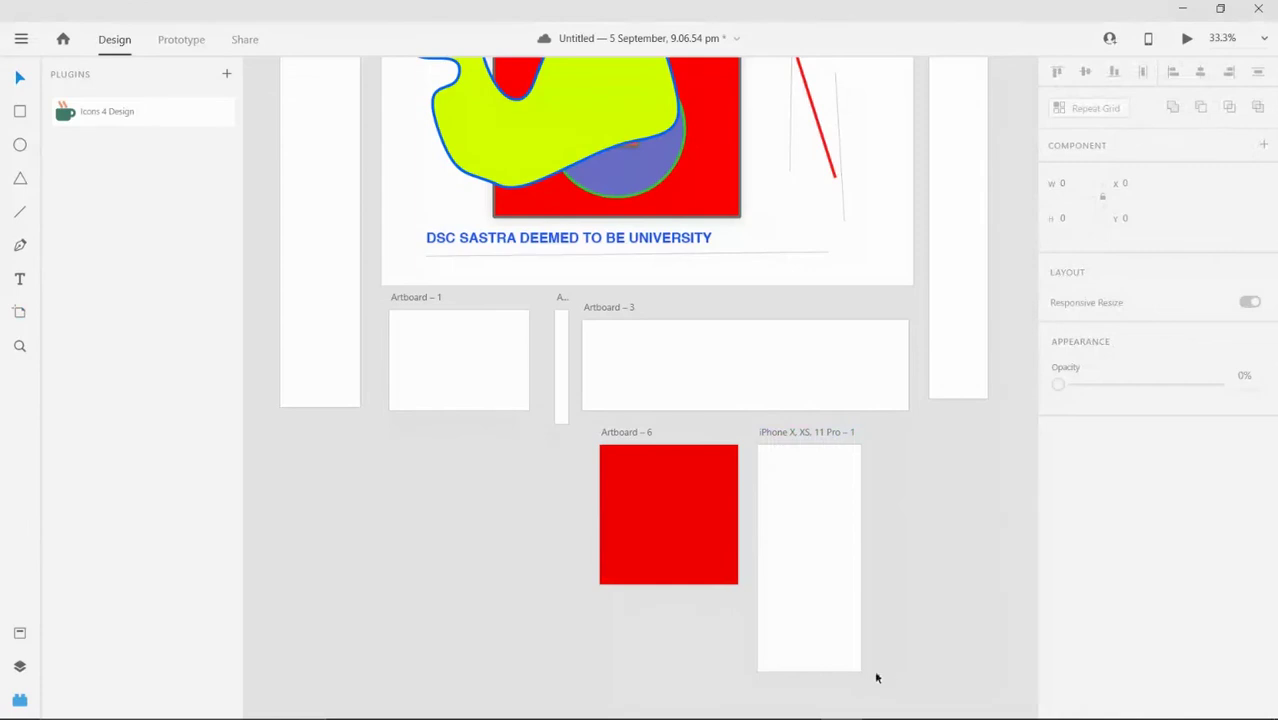
left_click(828, 530)
scroll(953, 499, "up", 3)
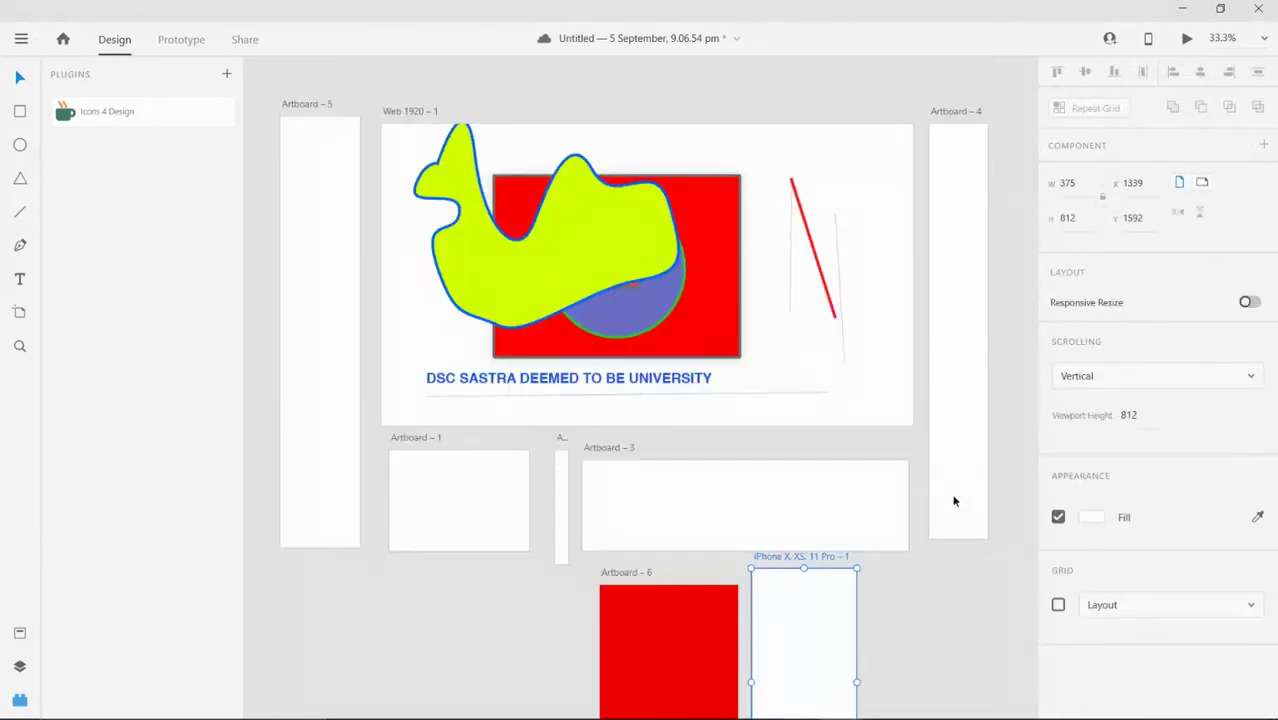
Show the document's layers, open the Web 1920 – 1 artboard's layer list and select the yellow-green path
left_click(19, 666)
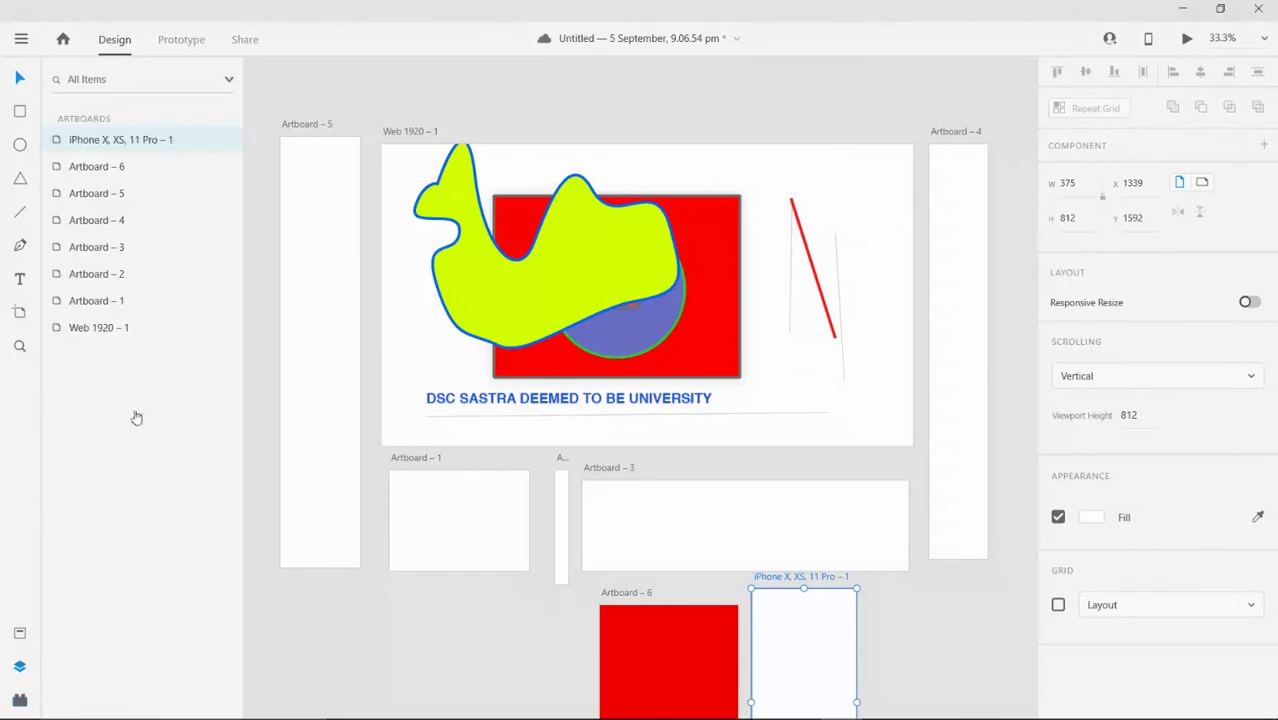
scroll(534, 262, "down", 4)
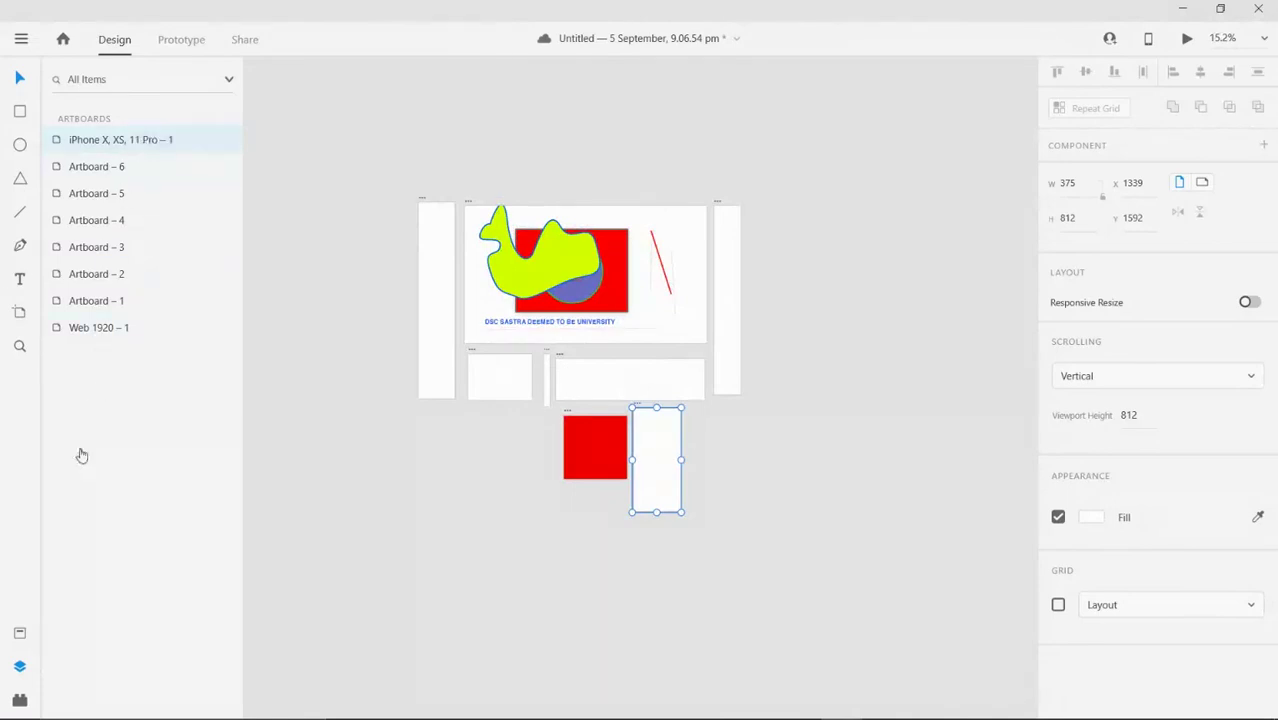
scroll(517, 325, "up", 5)
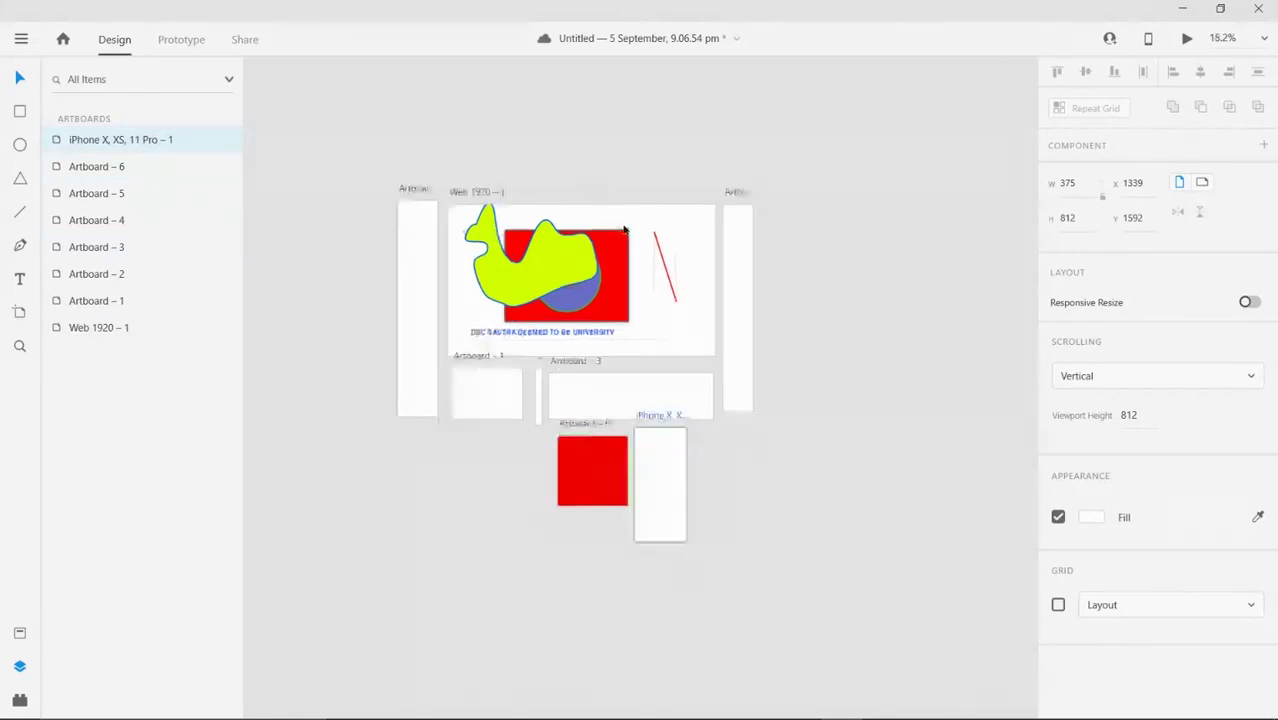
scroll(676, 335, "up", 3)
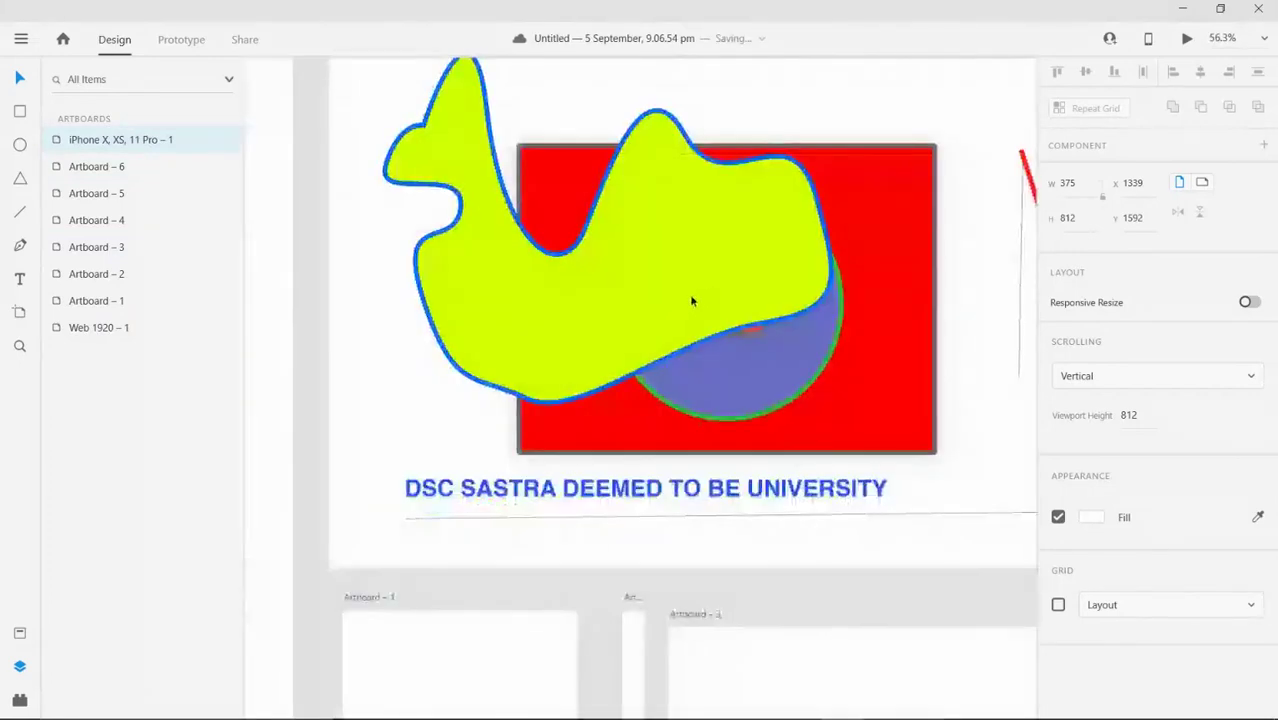
scroll(703, 292, "down", 3)
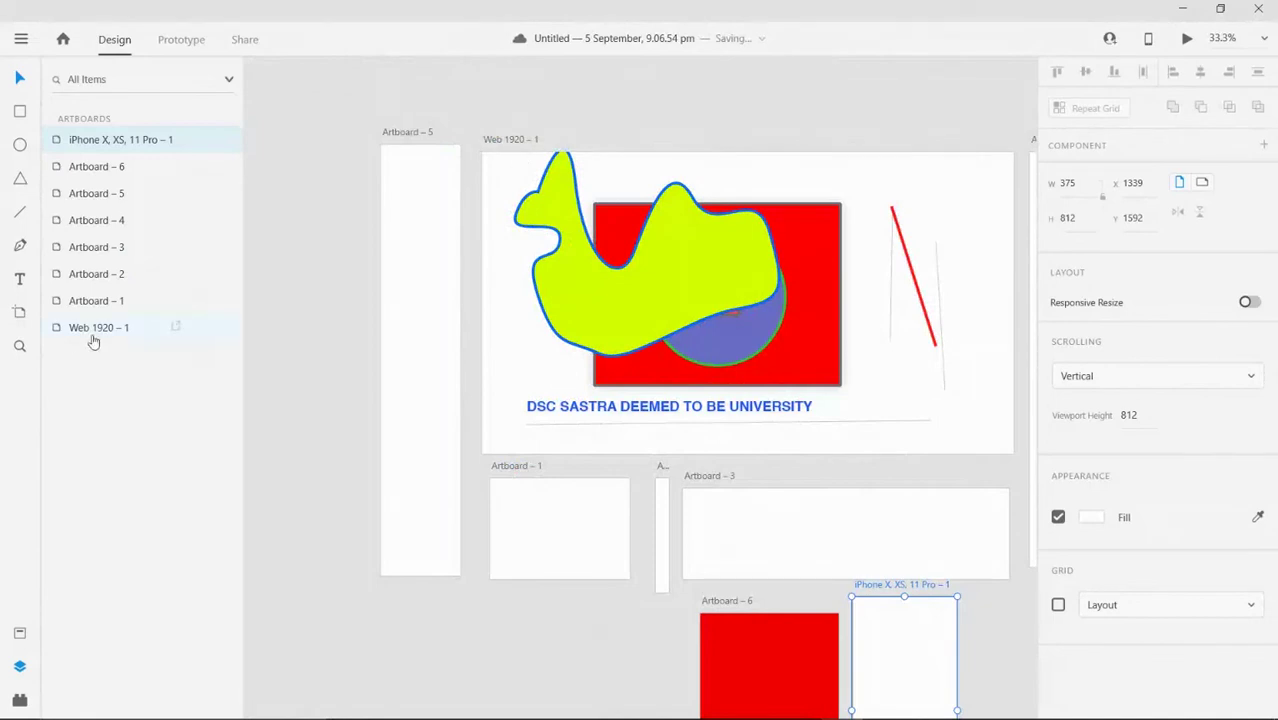
double_click(58, 330)
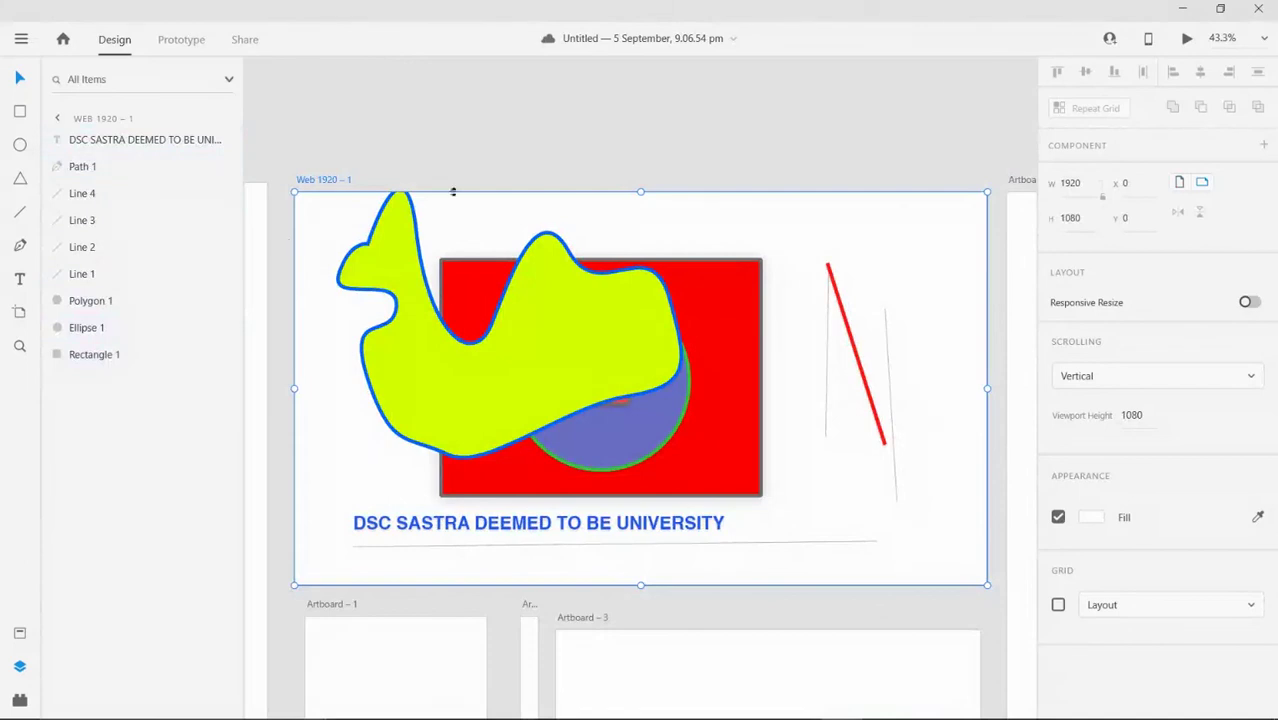
left_click(111, 167)
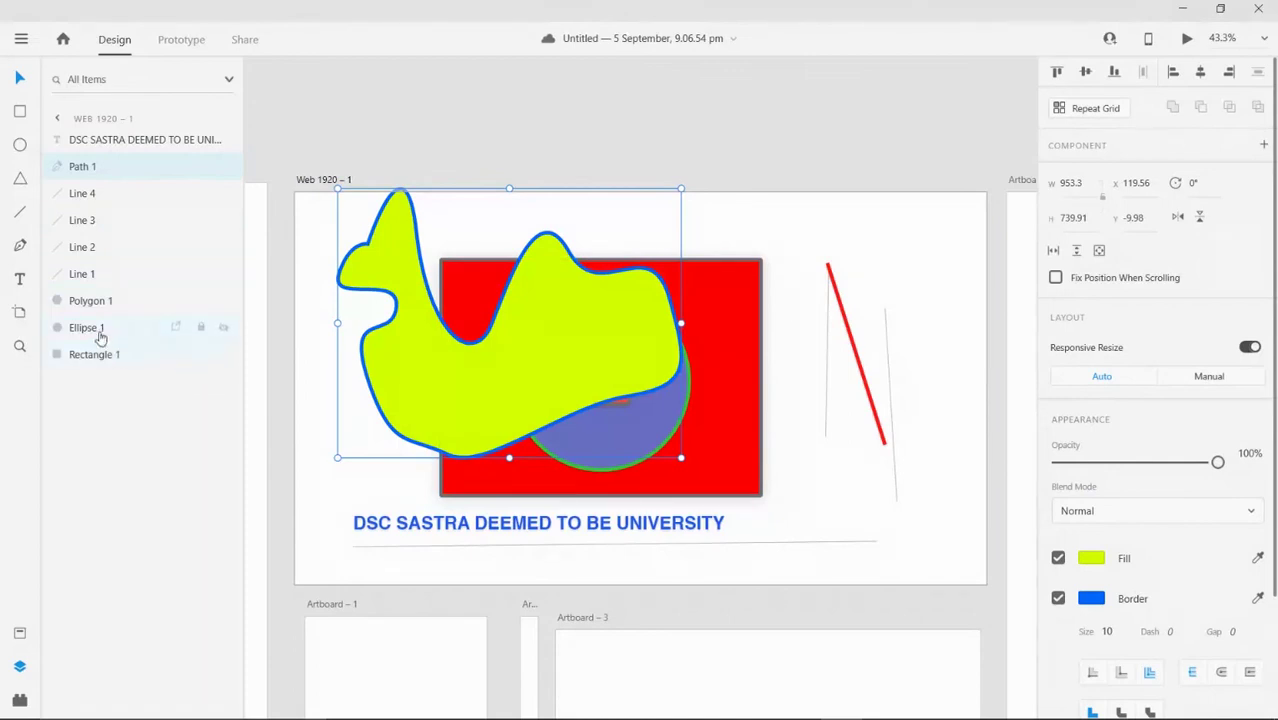
Spread the path, rectangle, circle and pentagon apart across the web artboard, and move the blue text to X 250, Y 673
key("ctrl+z")
key("ctrl+z")
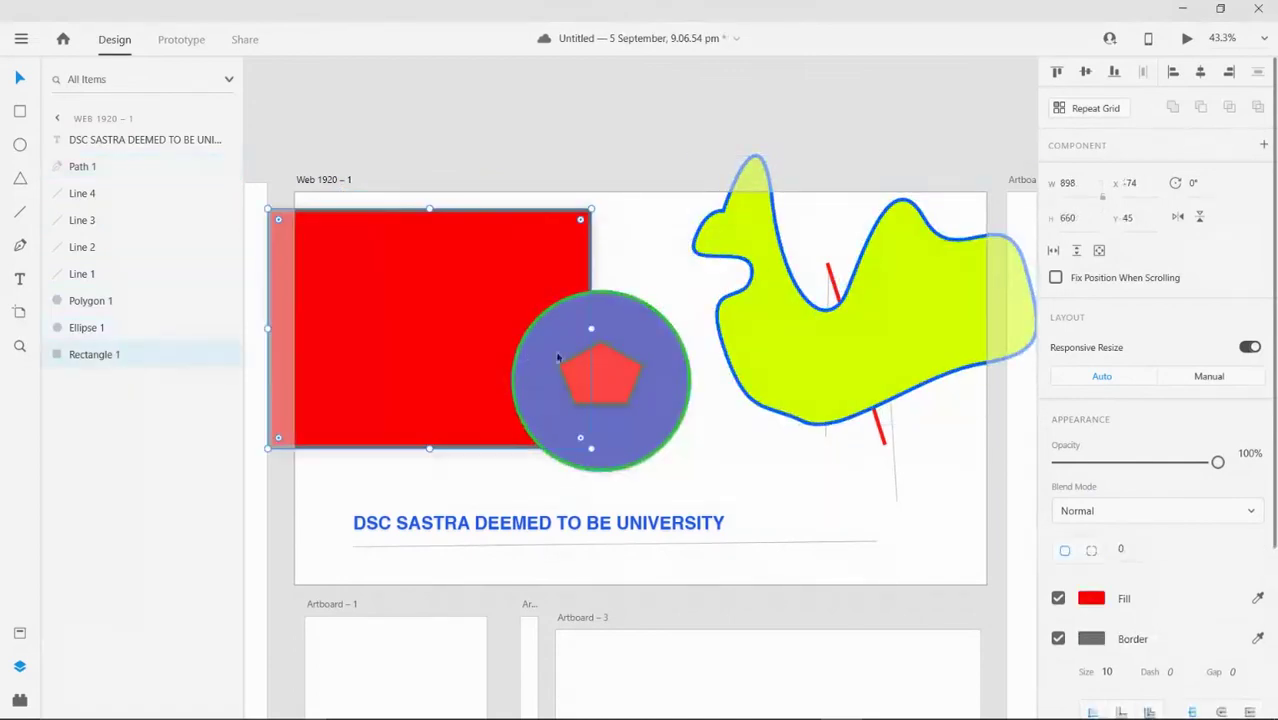
key("ctrl+z")
key("ctrl+z")
key("ctrl+z")
key("ctrl+z")
key("ctrl+z")
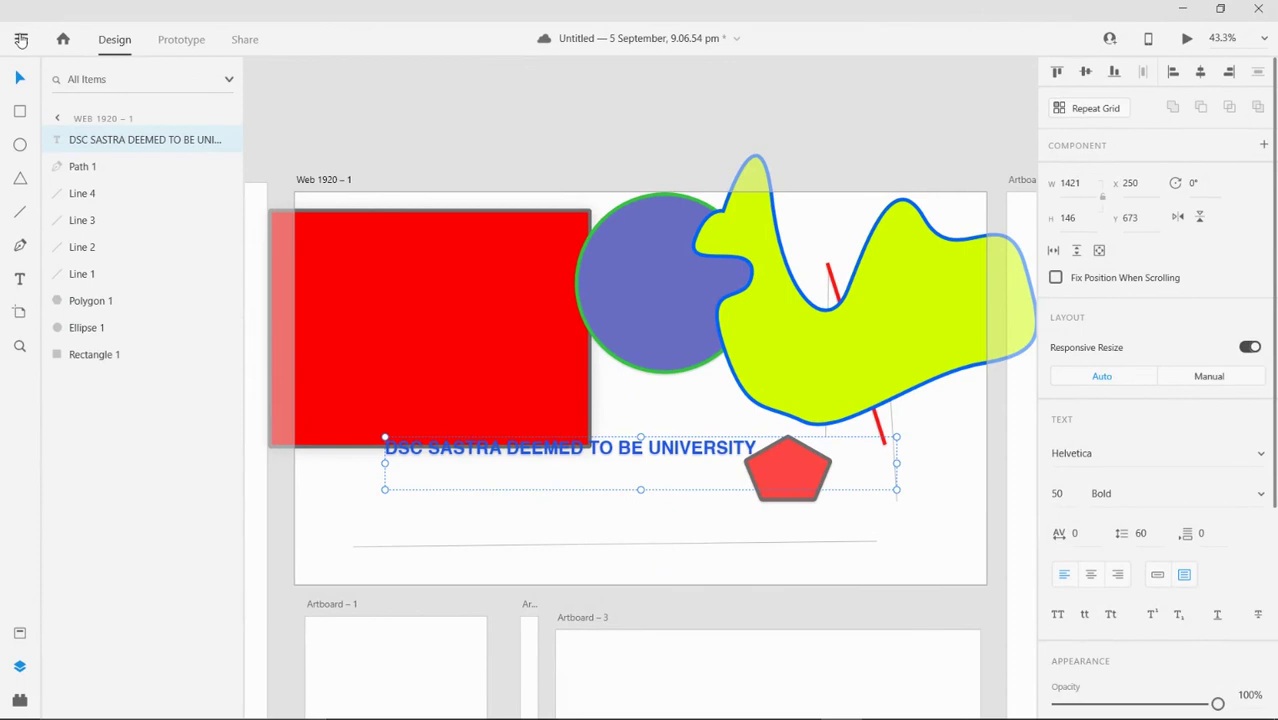
Review the application's commands for recent files, UI kits, saving, exporting, plugins and help
left_click(21, 40)
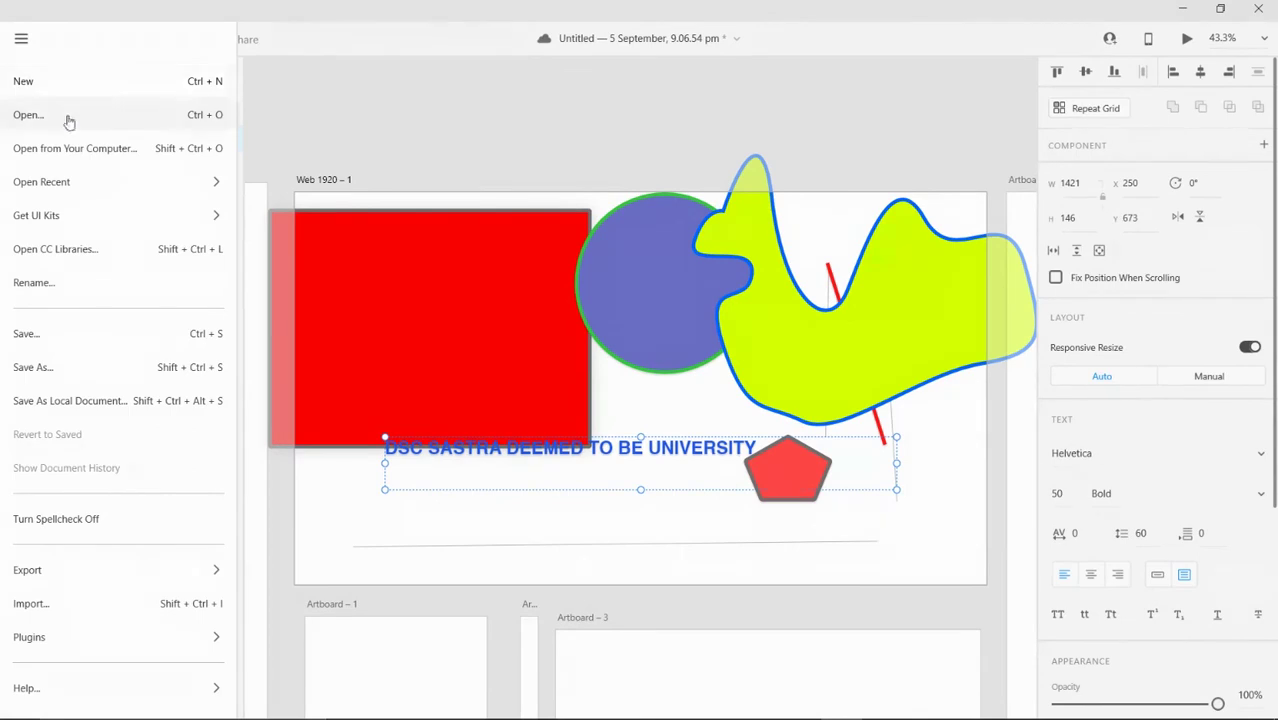
mouse_move(71, 177)
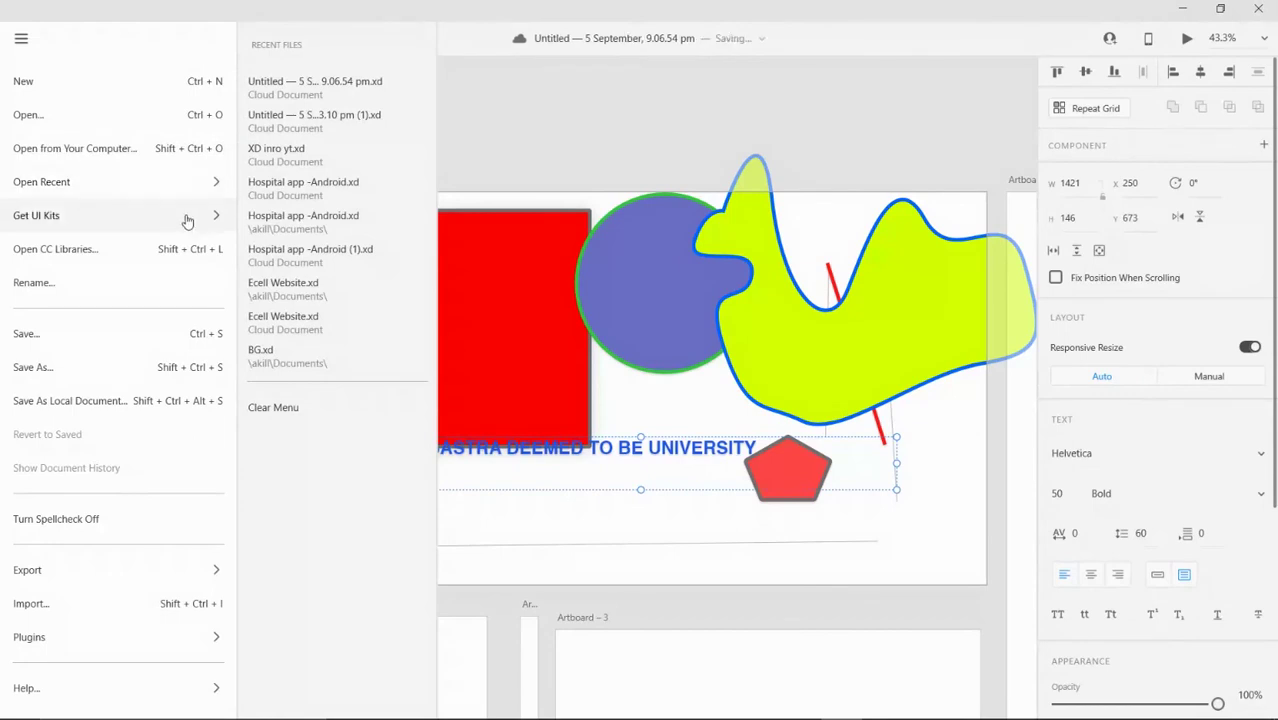
mouse_move(187, 220)
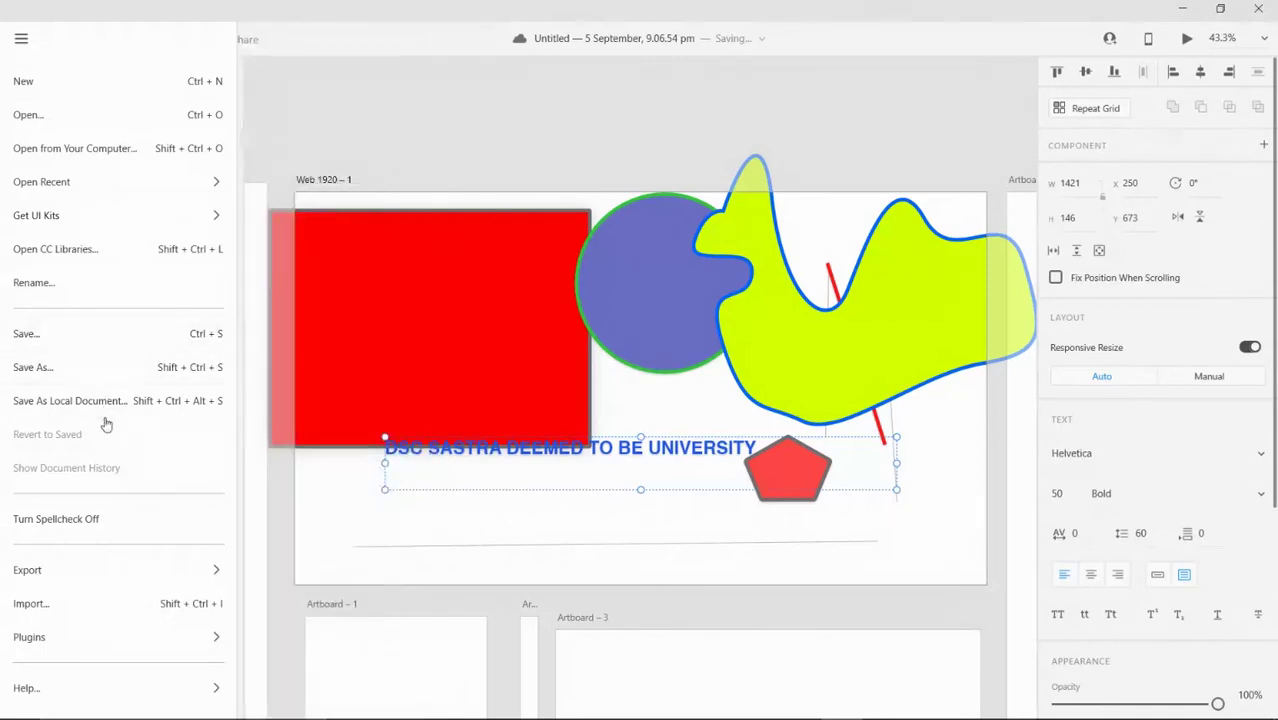
mouse_move(105, 574)
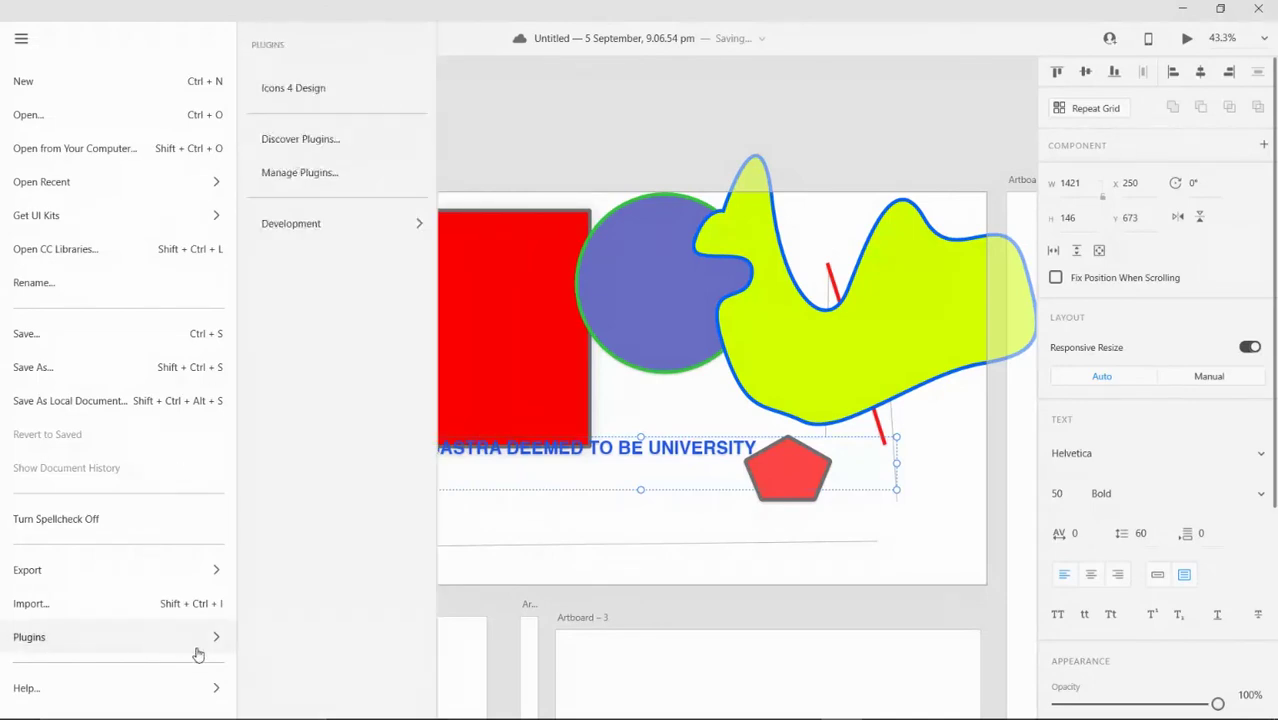
mouse_move(188, 693)
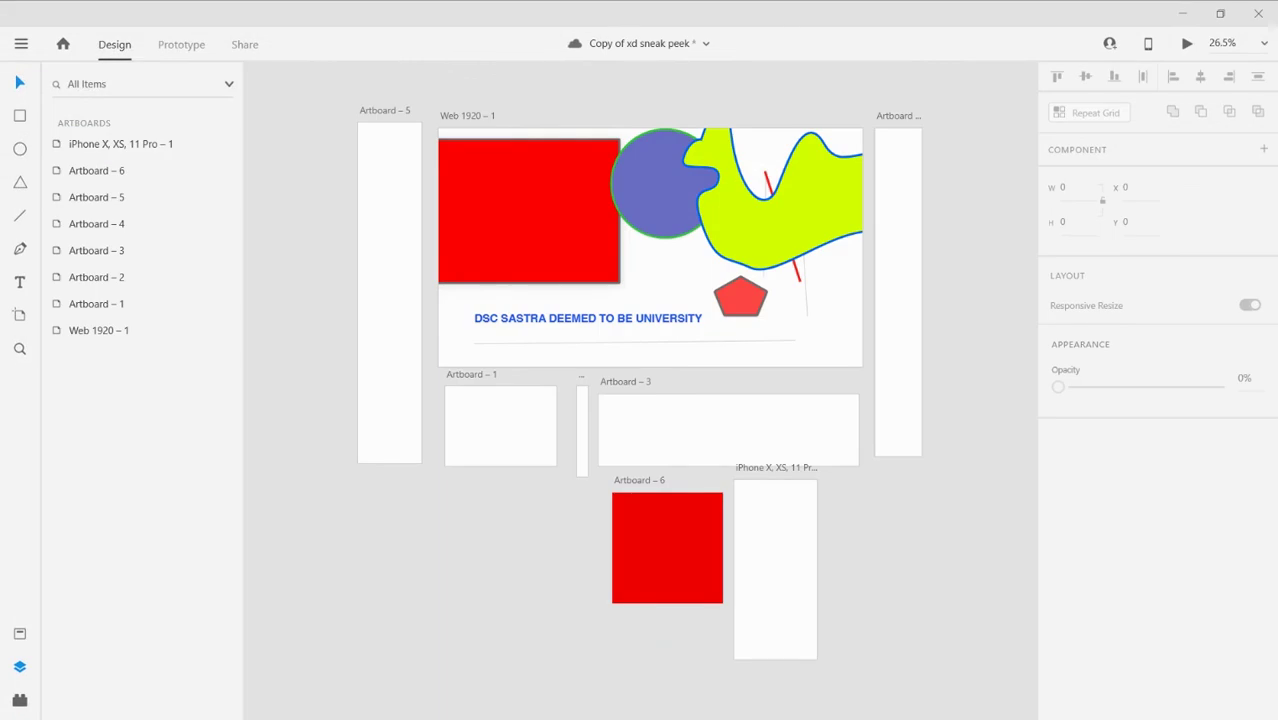
Save the document Copy of xd sneak peek
key("ctrl+s")
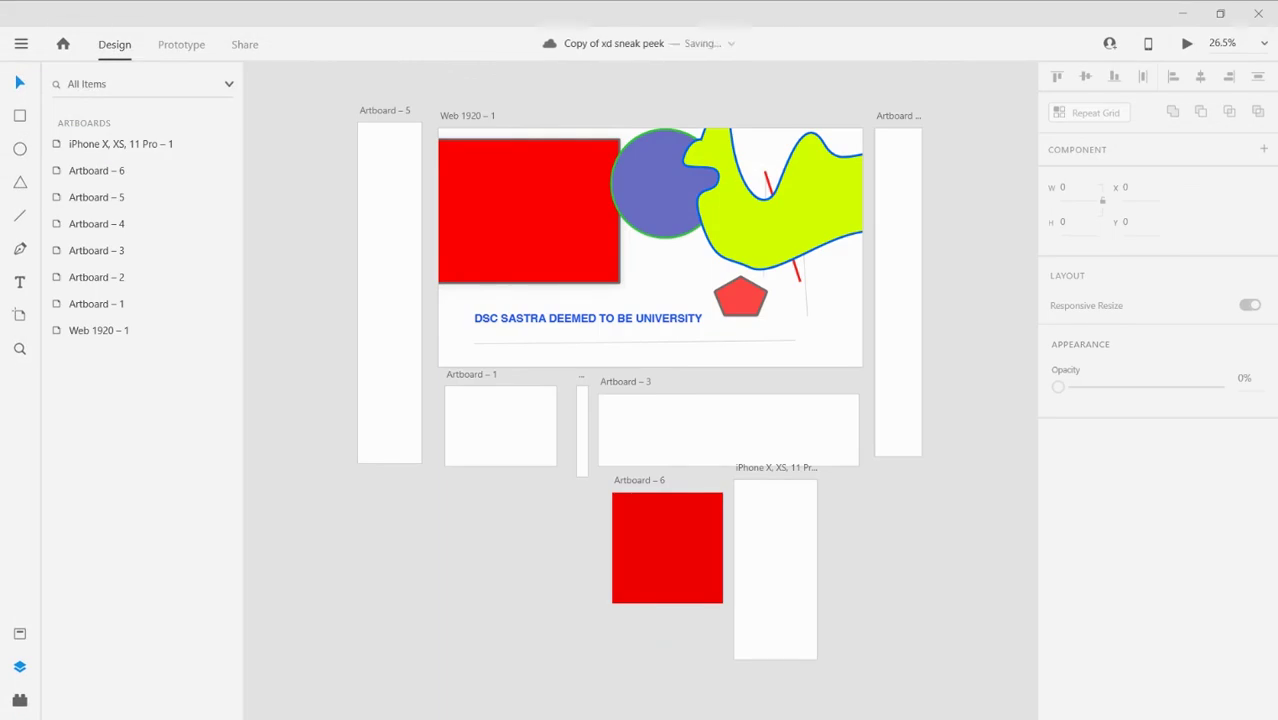